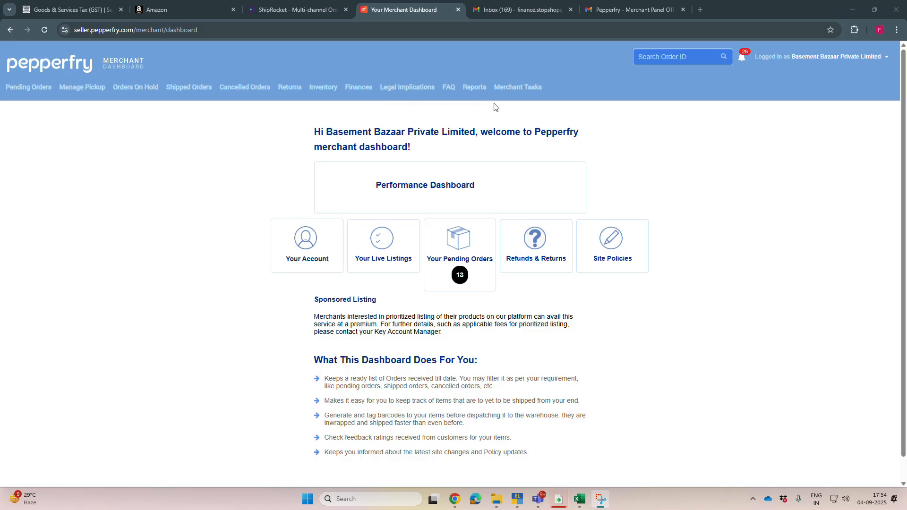
# Step: Download the Pepperfry GSTR-1 report for invoice dates from 2025-08-01 to 2025-08-31
pyautogui.moveTo(474, 88)
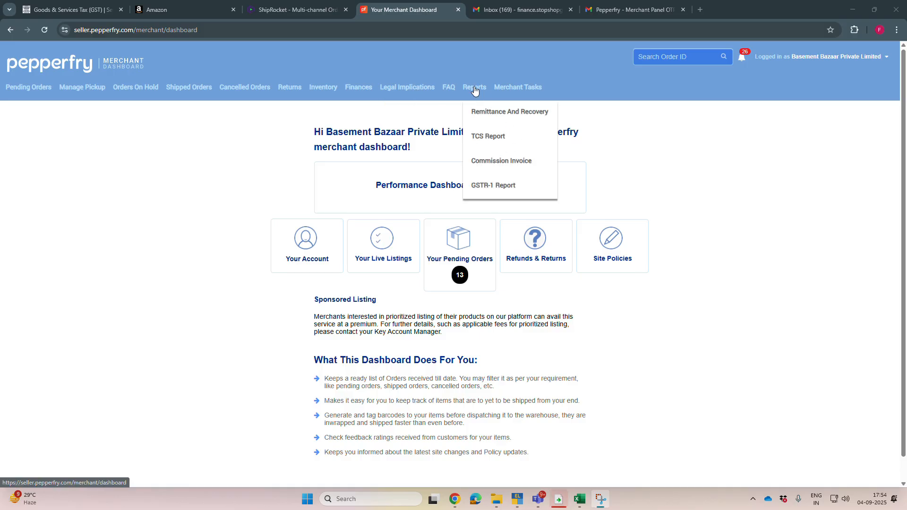
pyautogui.click(503, 191)
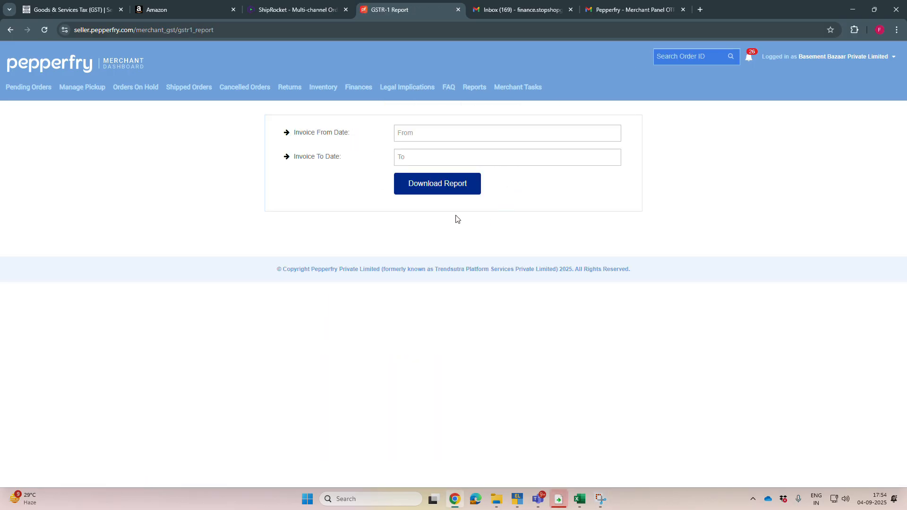
pyautogui.click(417, 128)
pyautogui.click(406, 157)
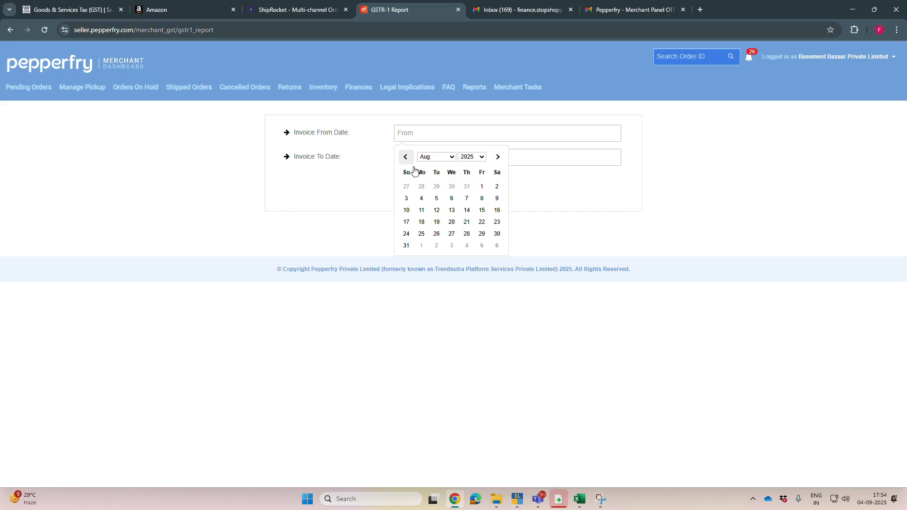
pyautogui.click(481, 187)
pyautogui.click(437, 157)
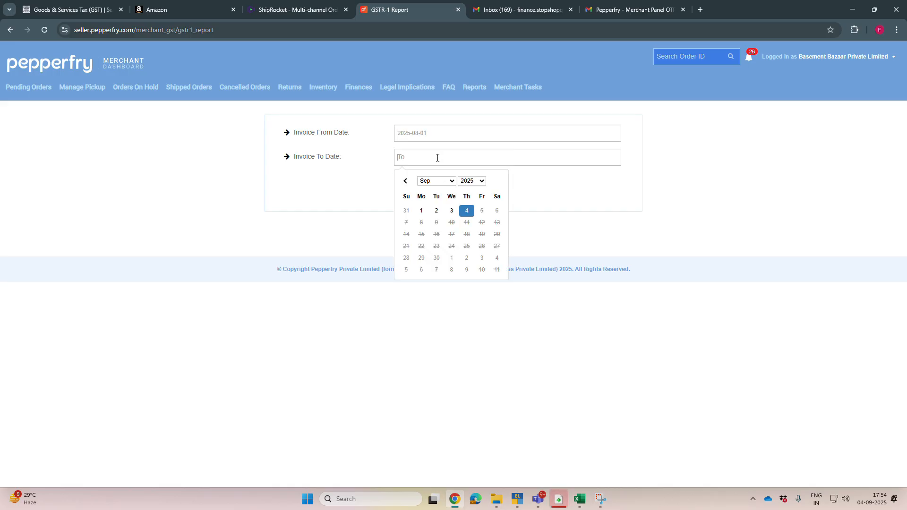
pyautogui.click(405, 181)
pyautogui.click(407, 268)
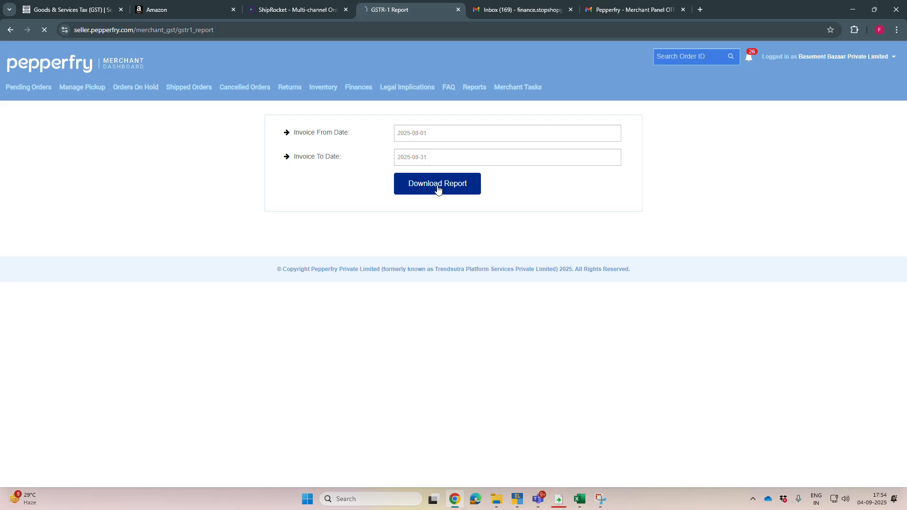
# Step: Switch to File Explorer and open the Tax Report folder on D: under OneDrive - Basement Bazaar Private Limited, F Drive, Daily Work, 2025-26
pyautogui.click(497, 500)
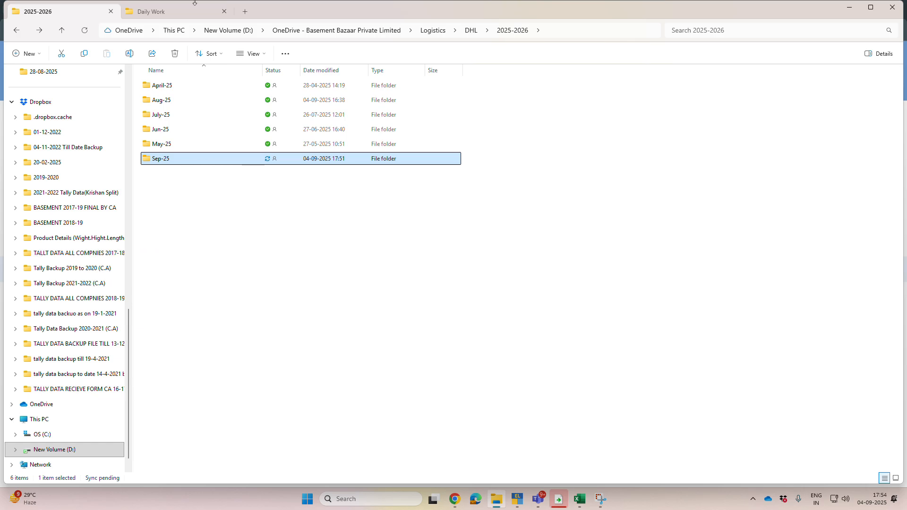
pyautogui.hotkey('ctrl', 'Tab')
pyautogui.scroll(-2, 28, 392)
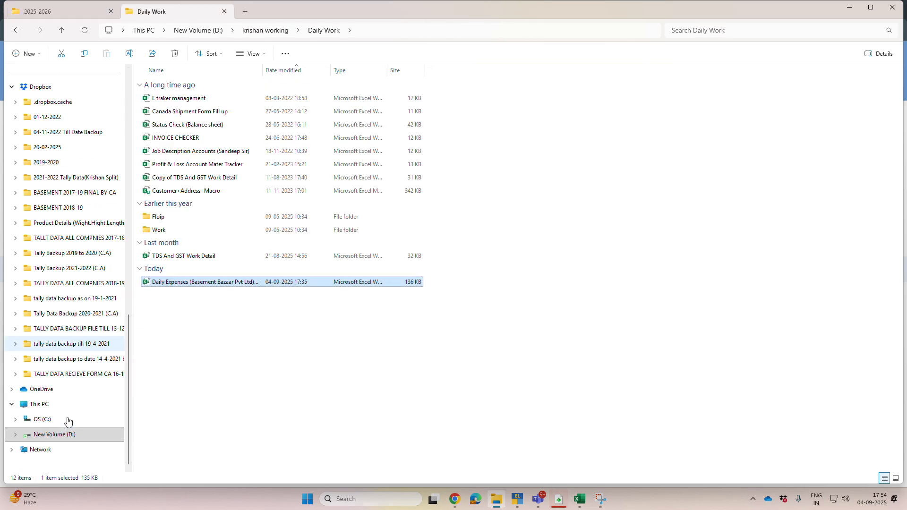
pyautogui.click(60, 406)
pyautogui.doubleClick(348, 90)
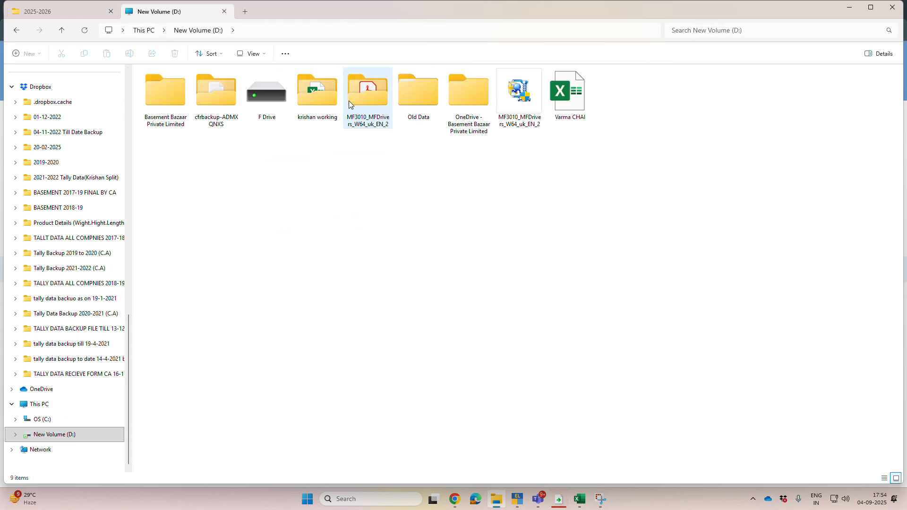
pyautogui.click(477, 106)
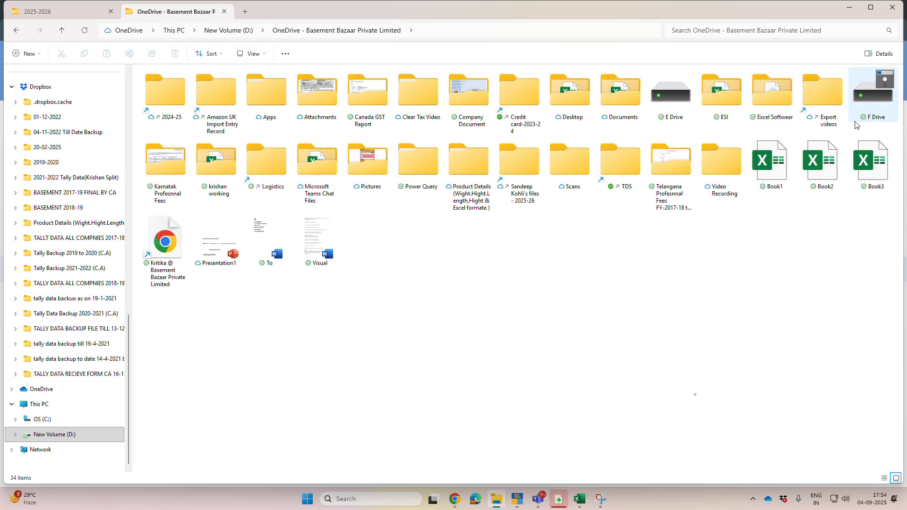
pyautogui.doubleClick(878, 105)
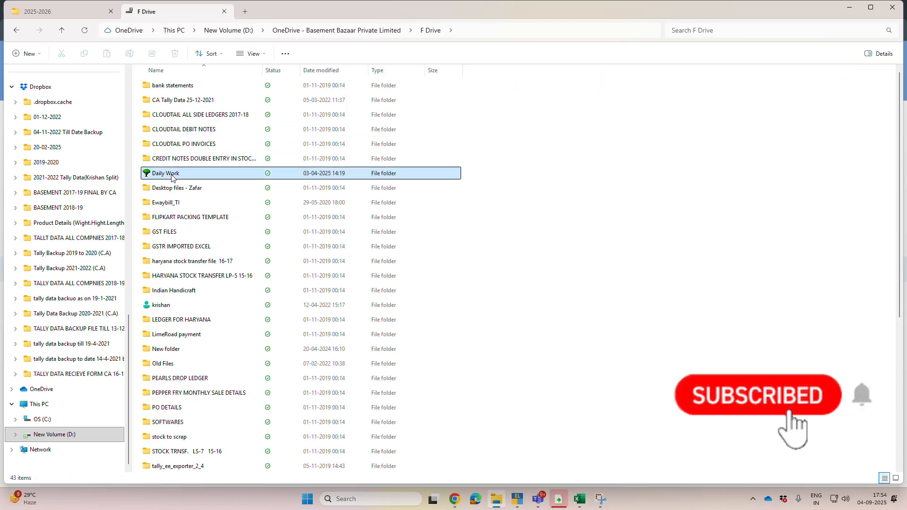
pyautogui.doubleClick(202, 175)
pyautogui.doubleClick(489, 96)
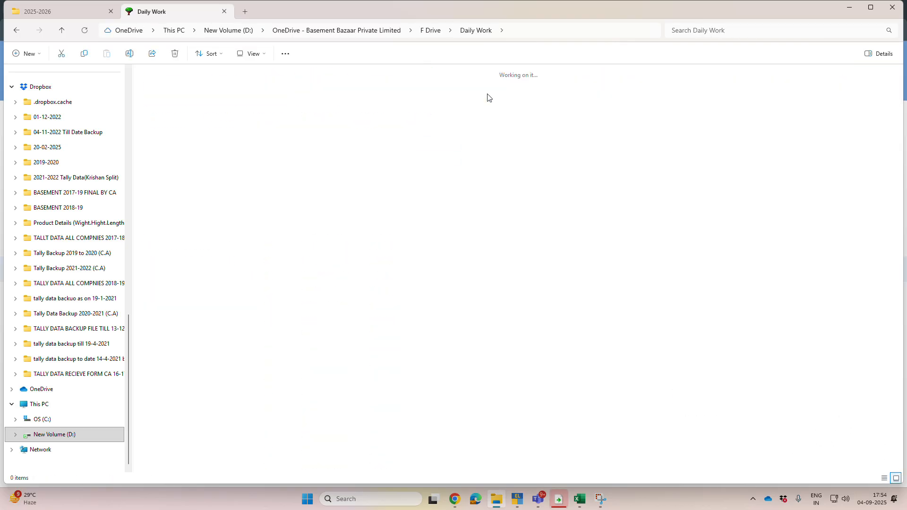
pyautogui.click(418, 105)
pyautogui.doubleClick(418, 106)
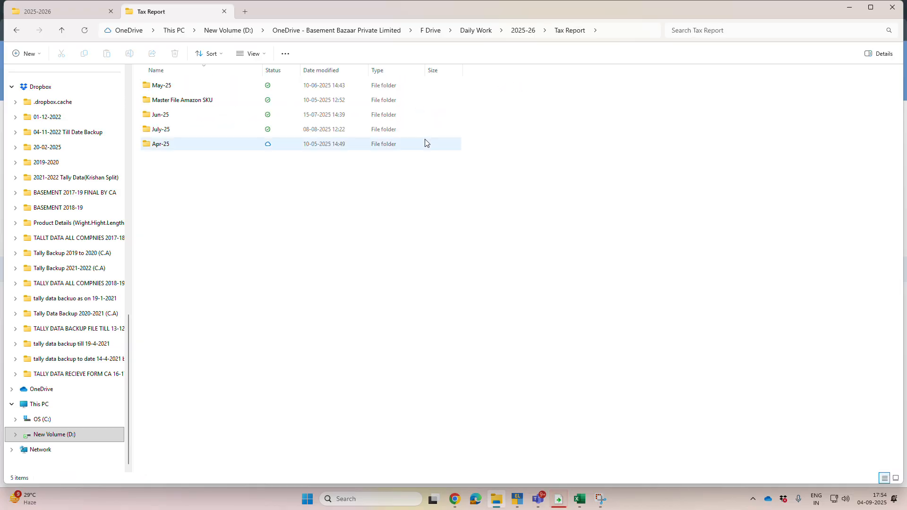
# Step: Create a folder named Aug-25 inside Tax Report and open it
pyautogui.hotkey('ctrl', 'shift', 'n')
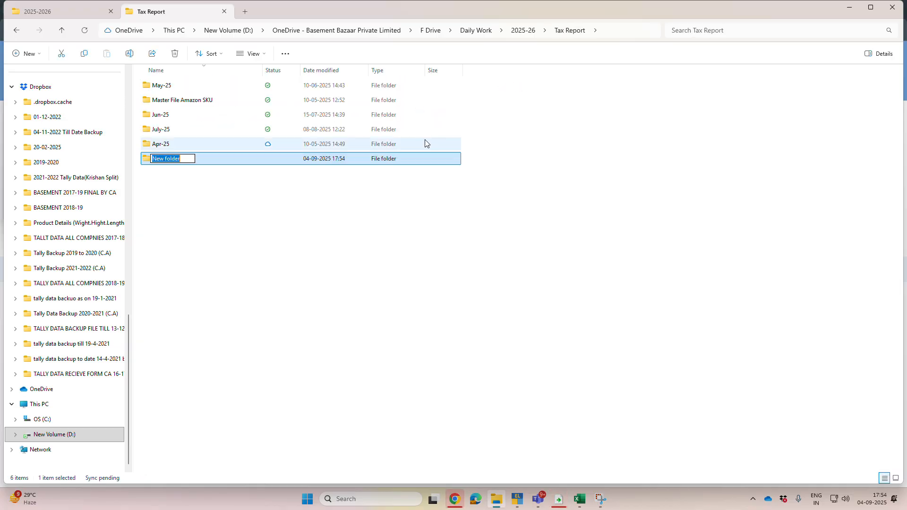
pyautogui.write('Aug-25')
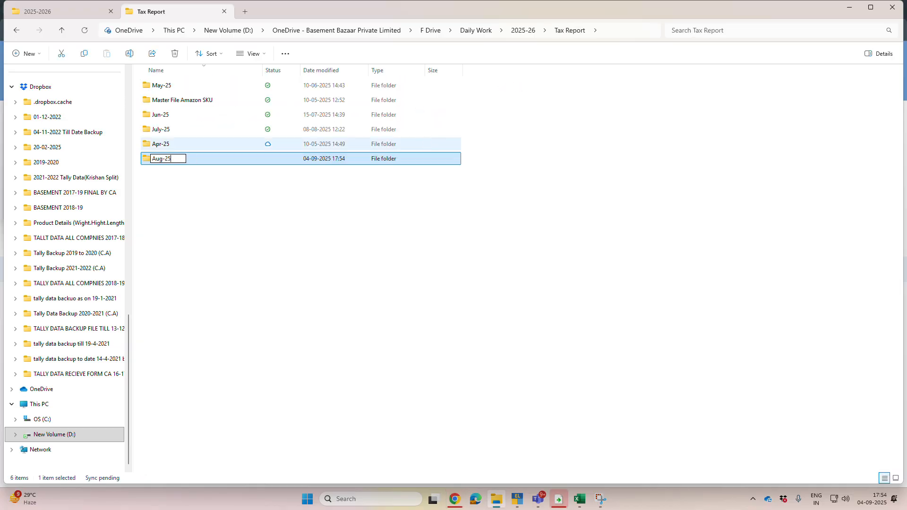
pyautogui.press('Return')
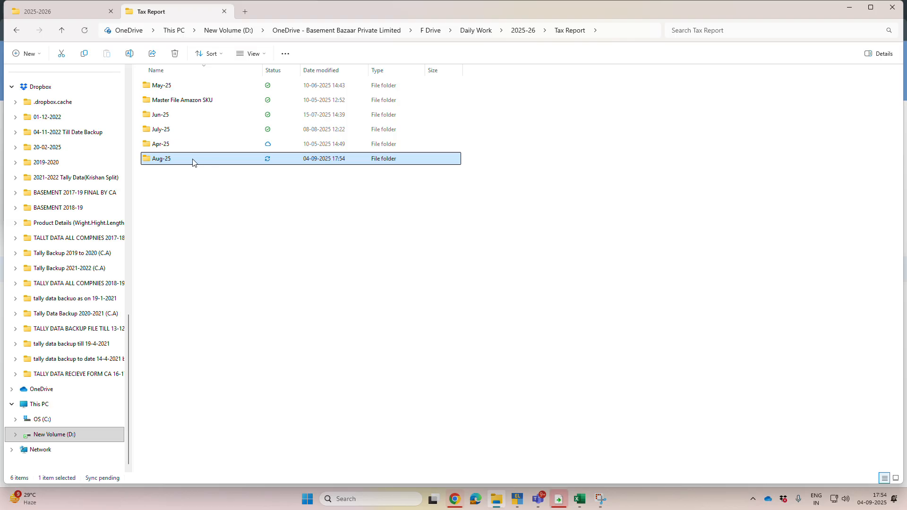
pyautogui.doubleClick(193, 162)
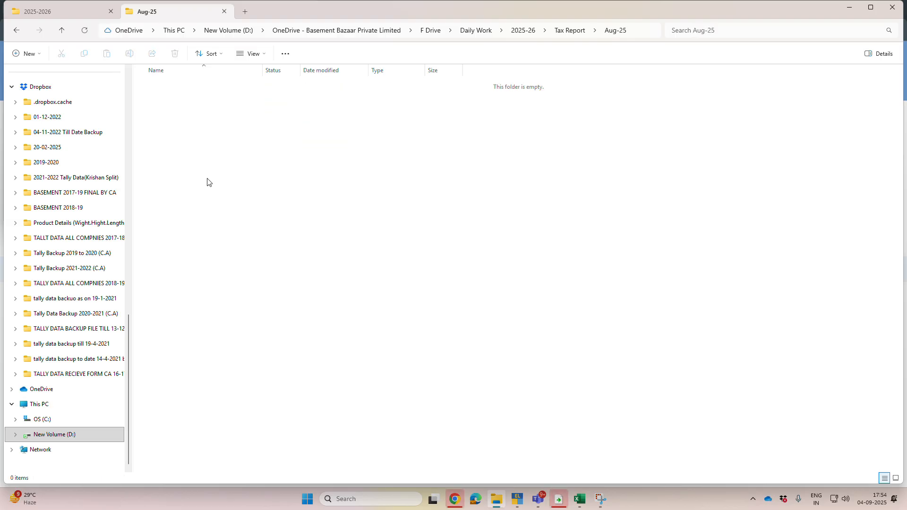
# Step: Create a Pepperfry folder inside Aug-25 and open it
pyautogui.hotkey('ctrl', 'shift', 'n')
pyautogui.write('Pepperfry')
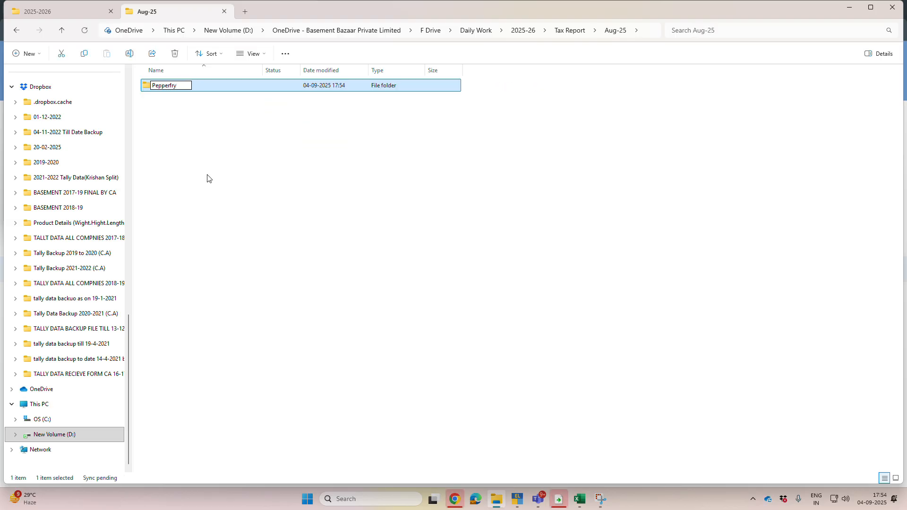
pyautogui.press('Return')
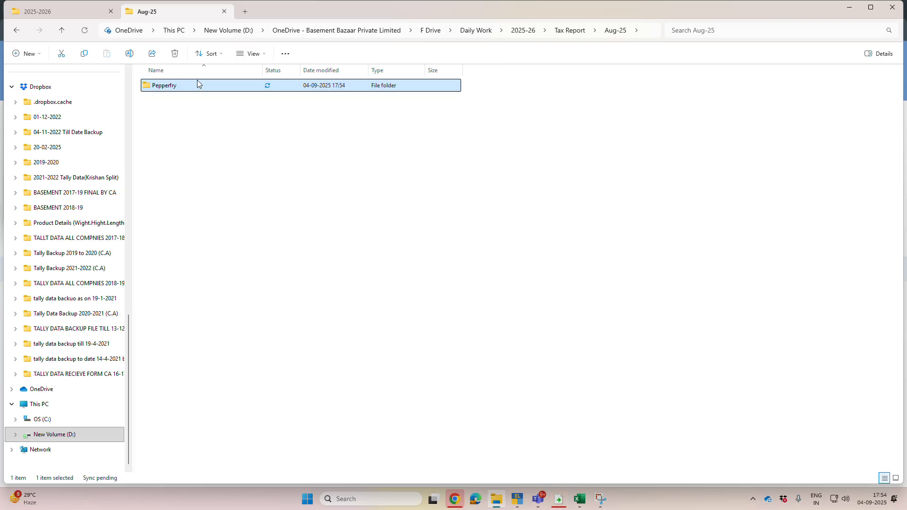
pyautogui.doubleClick(222, 88)
# Step: Copy the Pepperfry folder's path and save the downloaded GSTR-1 report archive from Chrome into that folder
pyautogui.click(600, 33)
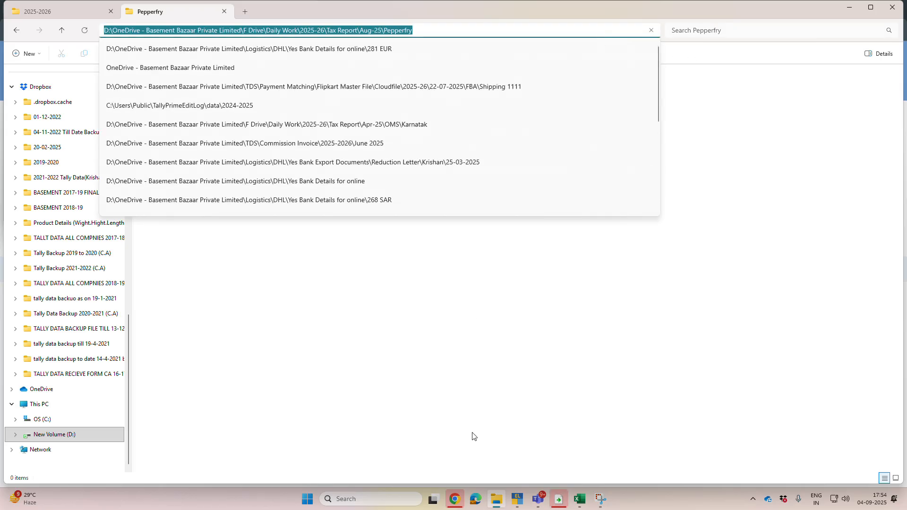
pyautogui.click(457, 499)
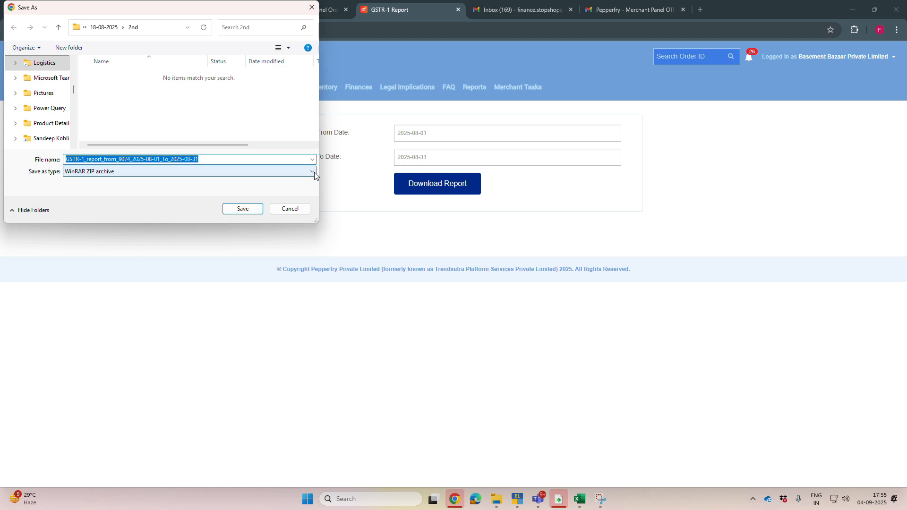
pyautogui.hotkey('ctrl', 'v')
pyautogui.press('Return')
pyautogui.press('Return')
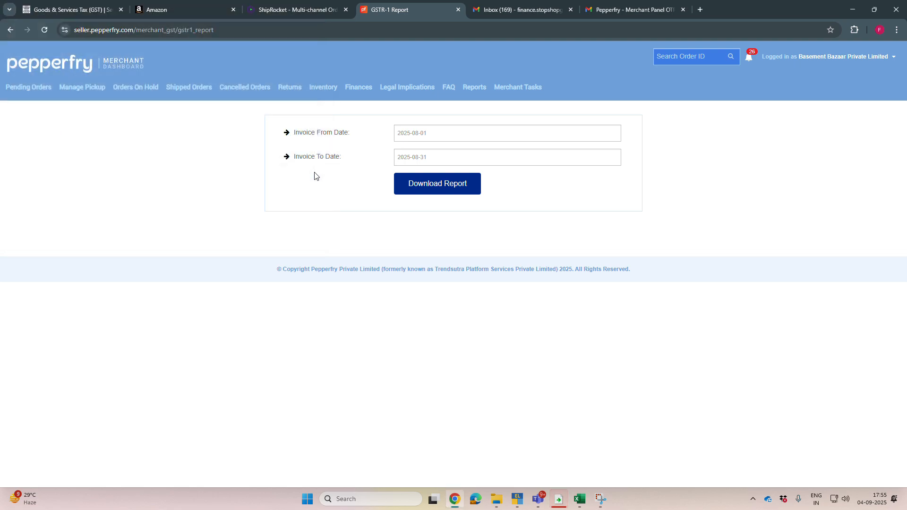
# Step: Return to the Pepperfry folder and extract the GSTR-1 report archive there
pyautogui.hotkey('alt', 'Tab')
pyautogui.click(351, 291)
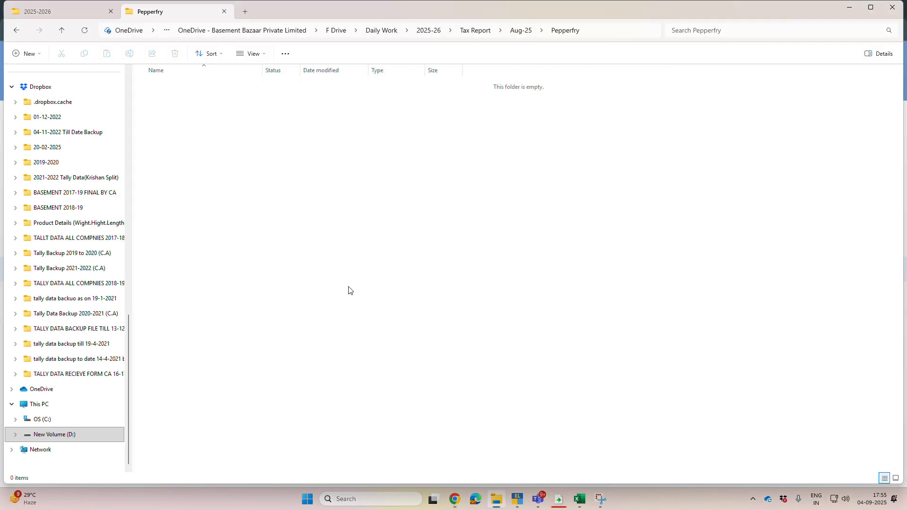
pyautogui.rightClick(228, 86)
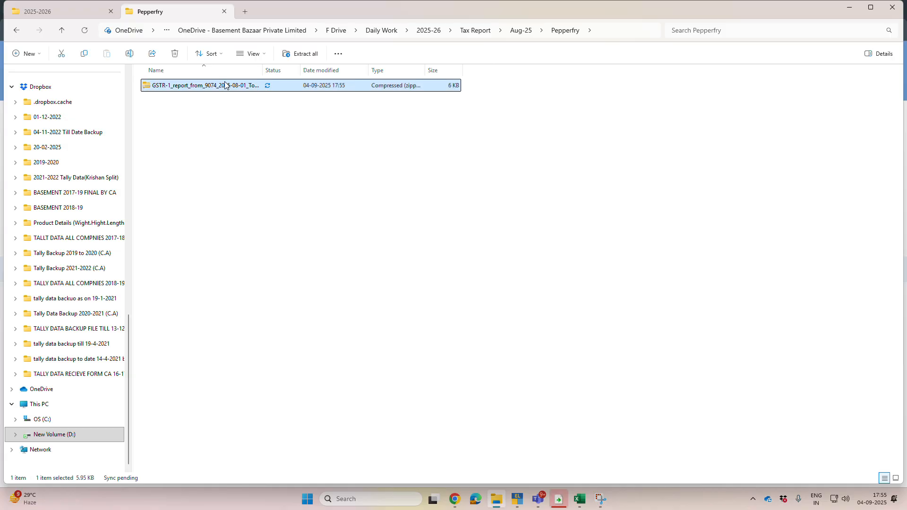
pyautogui.click(277, 376)
pyautogui.click(266, 284)
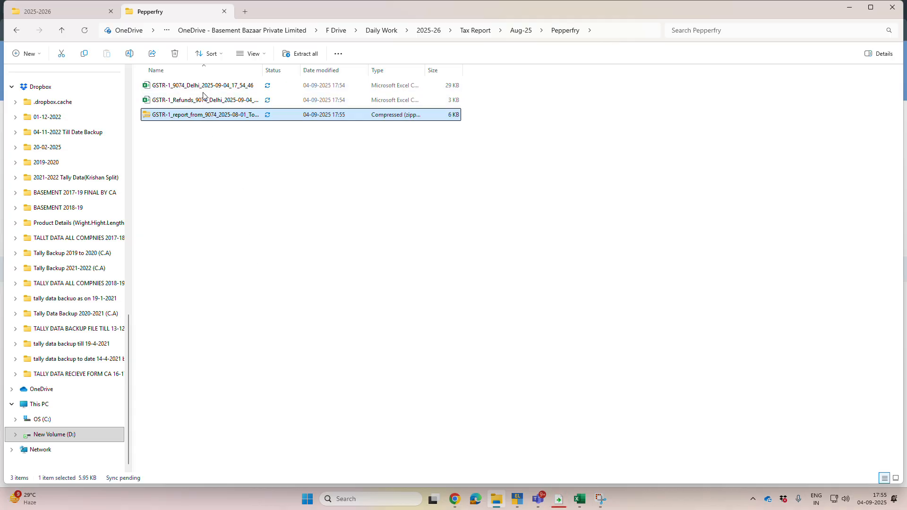
# Step: Open the extracted GSTR-1 Delhi invoice file in Excel and autofit the Invoice Date and Invoice Number columns
pyautogui.click(209, 87)
pyautogui.doubleClick(209, 87)
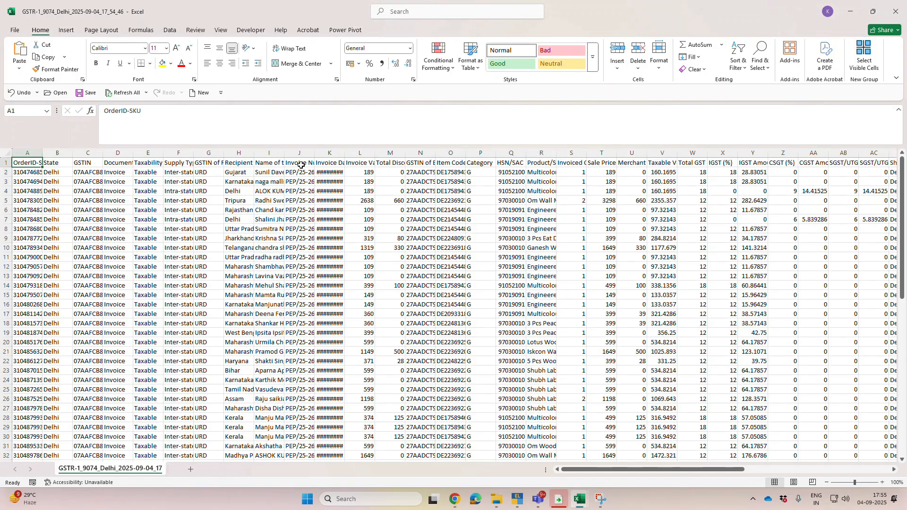
pyautogui.click(341, 150)
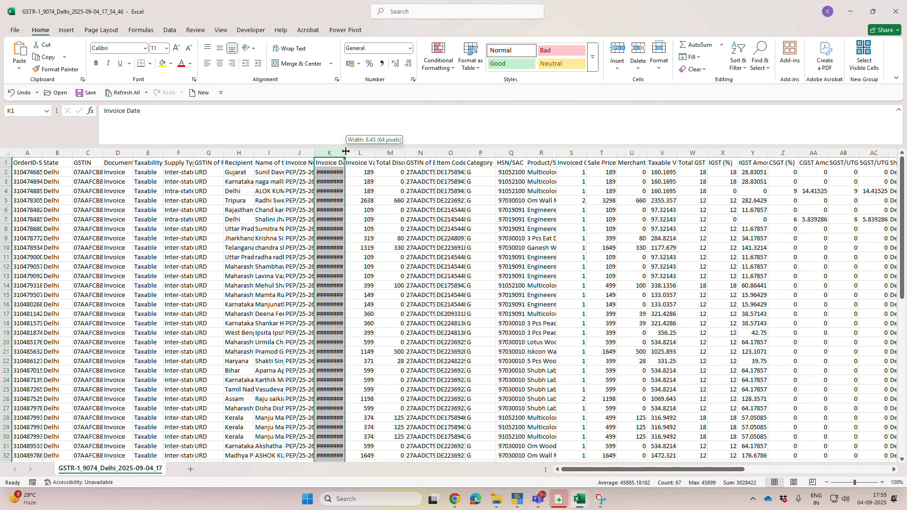
pyautogui.doubleClick(345, 152)
pyautogui.doubleClick(310, 152)
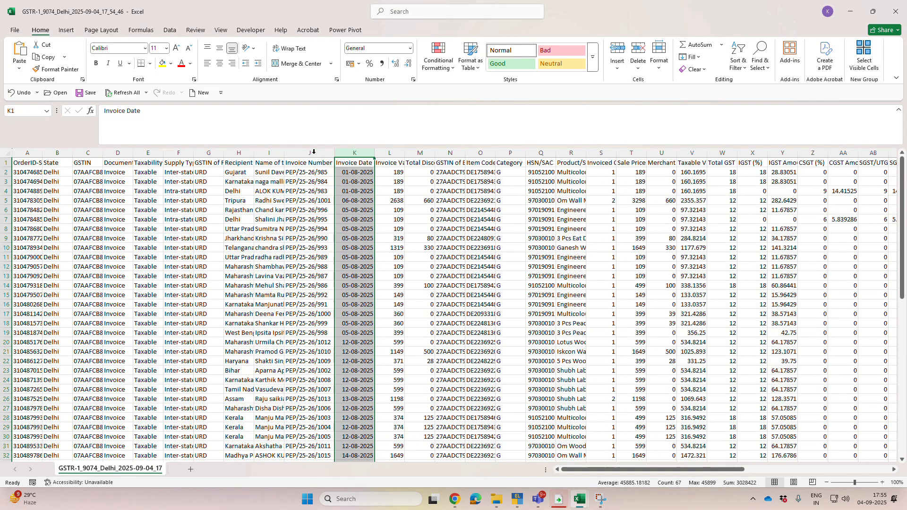
# Step: Add filters to the header row and check the filter values of the GSTIN of Recipient column
pyautogui.click(208, 161)
pyautogui.hotkey('ctrl', 'shift', 'l')
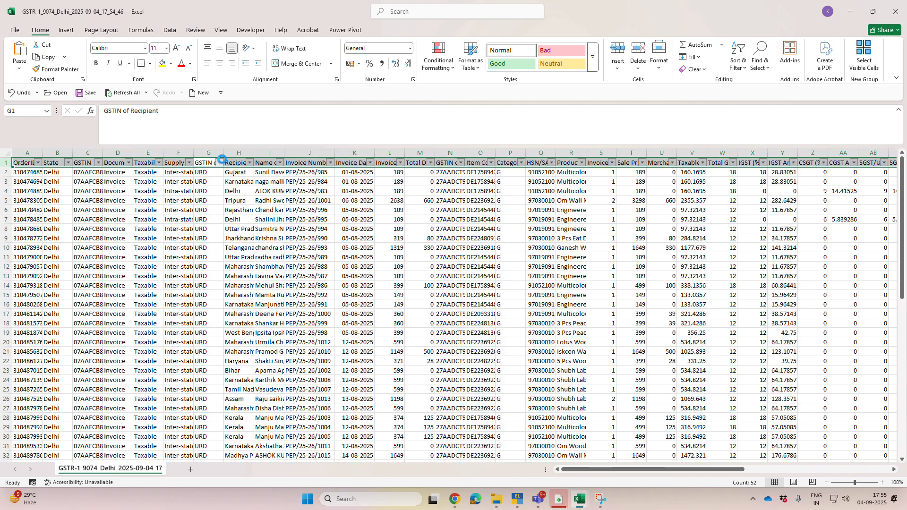
pyautogui.click(219, 163)
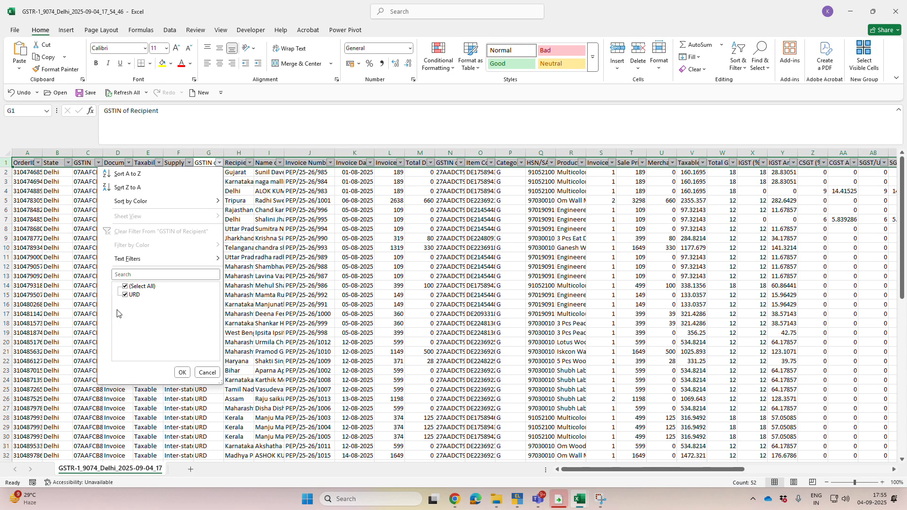
pyautogui.click(335, 281)
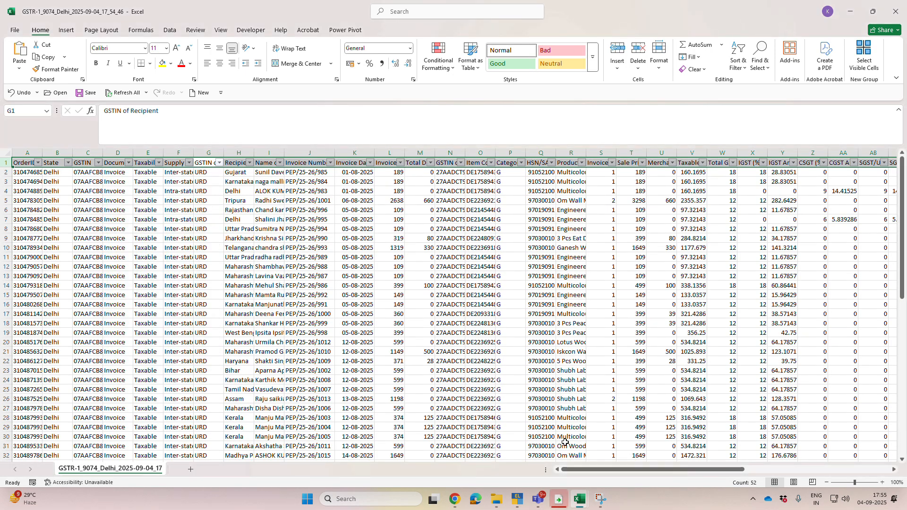
# Step: Filter the Return Date column to exclude blank entries
pyautogui.moveTo(589, 470); pyautogui.dragTo(803, 429)
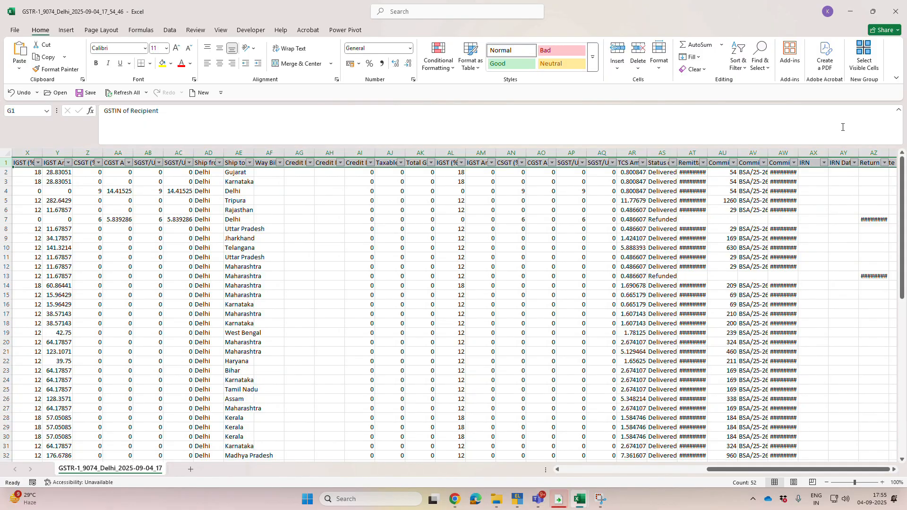
pyautogui.click(872, 163)
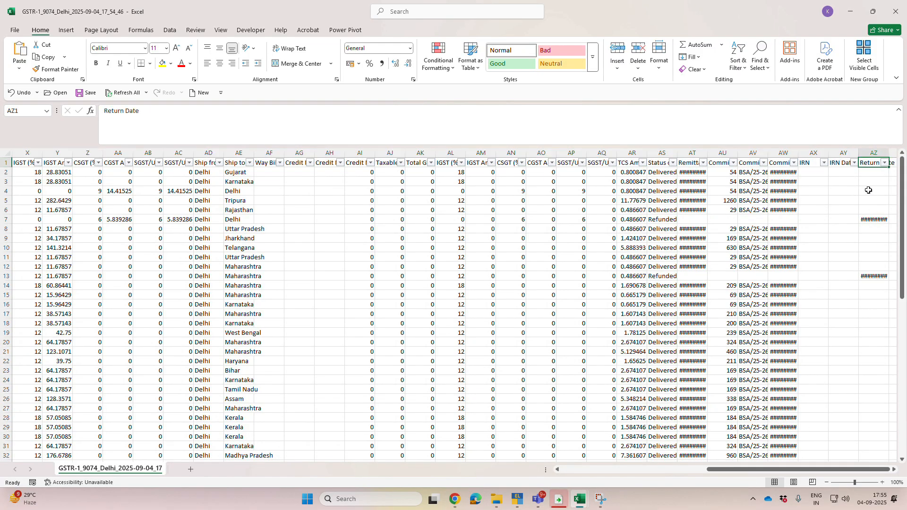
pyautogui.click(884, 163)
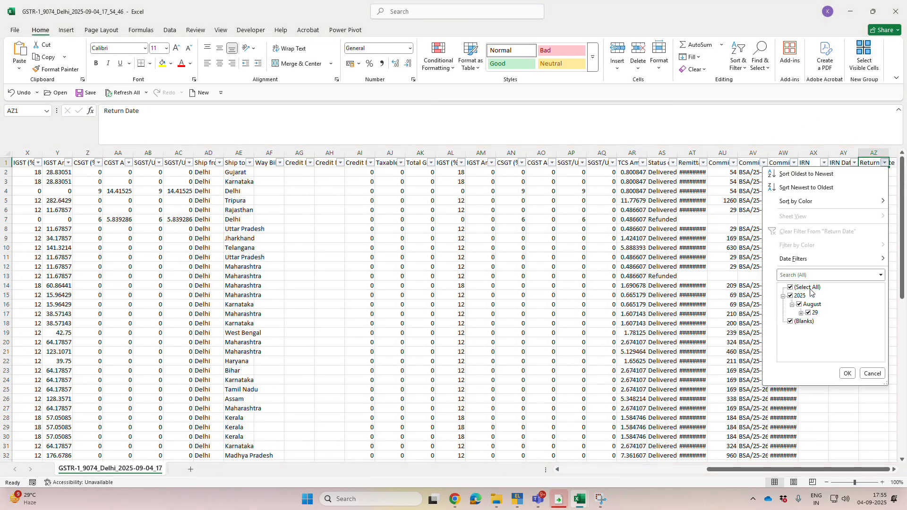
pyautogui.click(803, 321)
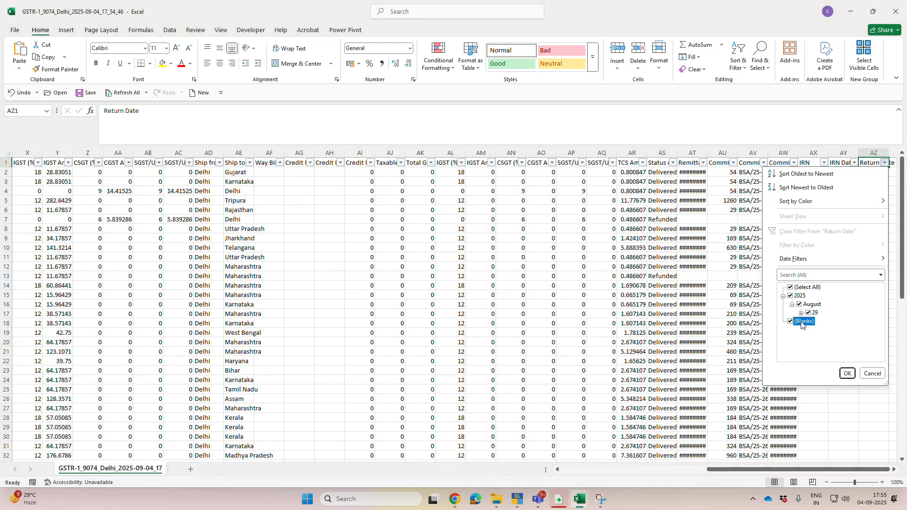
pyautogui.click(849, 376)
# Step: Delete the filtered refunded rows that have a return date
pyautogui.click(876, 173)
pyautogui.hotkey('shift', 'space')
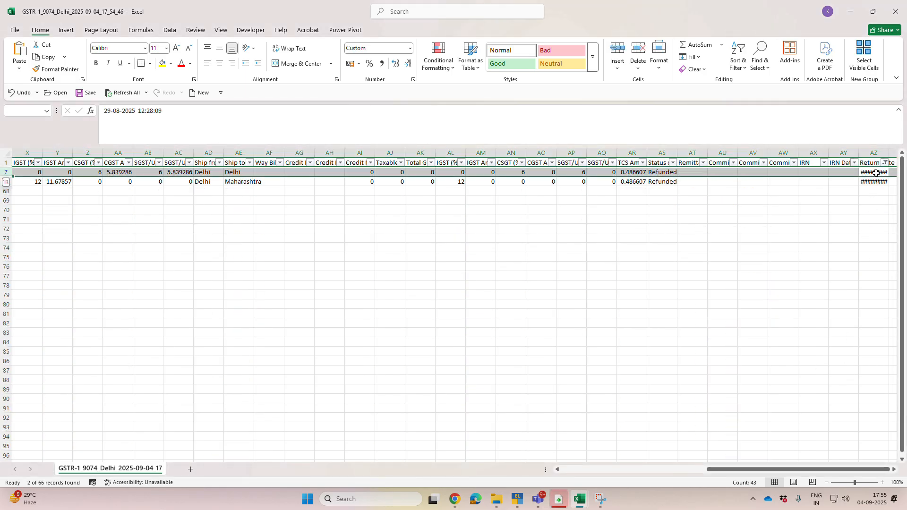
pyautogui.hotkey('shift', 'Down')
pyautogui.hotkey('ctrl', '-')
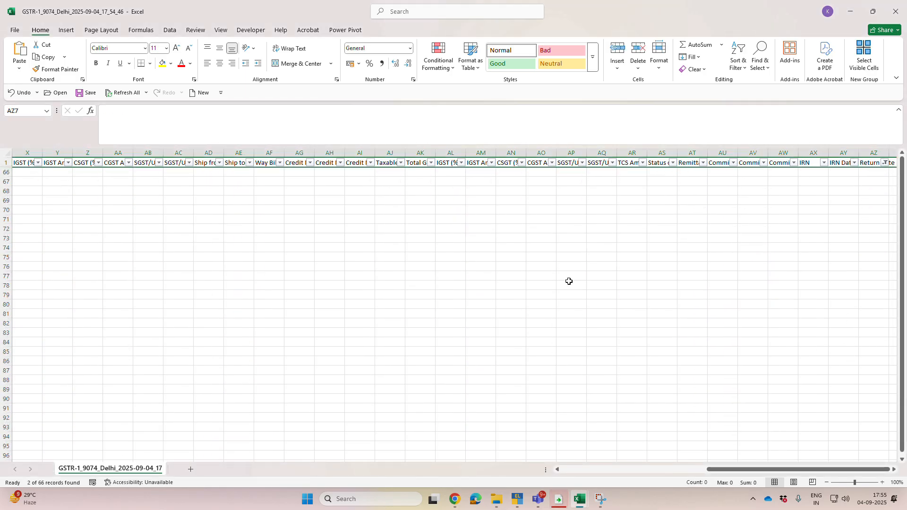
# Step: Clear the Return Date filter by removing all filters, and add fresh filters to the whole header row
pyautogui.hotkey('ctrl', 'shift', 'l')
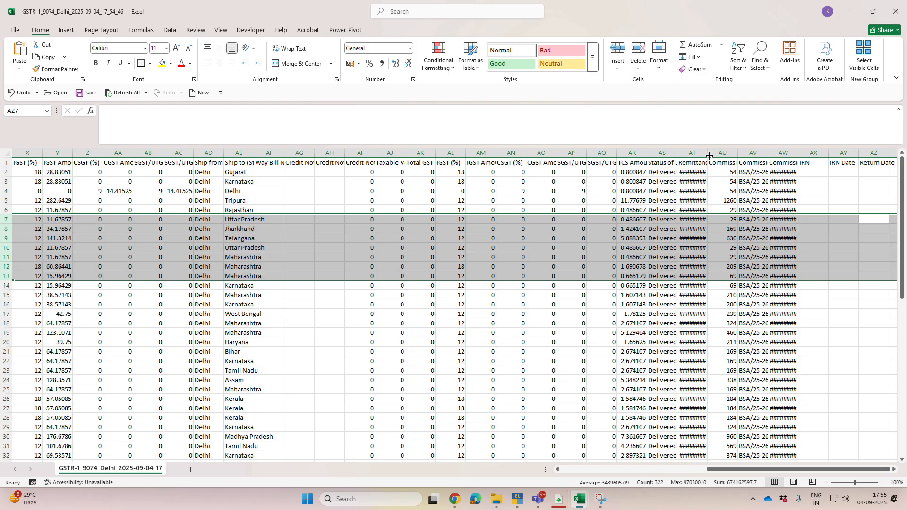
pyautogui.click(659, 164)
pyautogui.hotkey('shift', 'space')
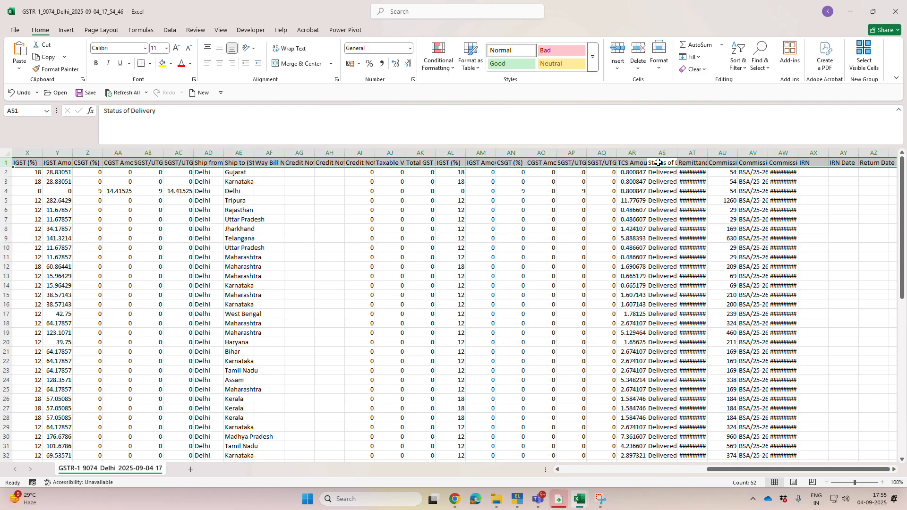
pyautogui.hotkey('ctrl', 'shift', 'l')
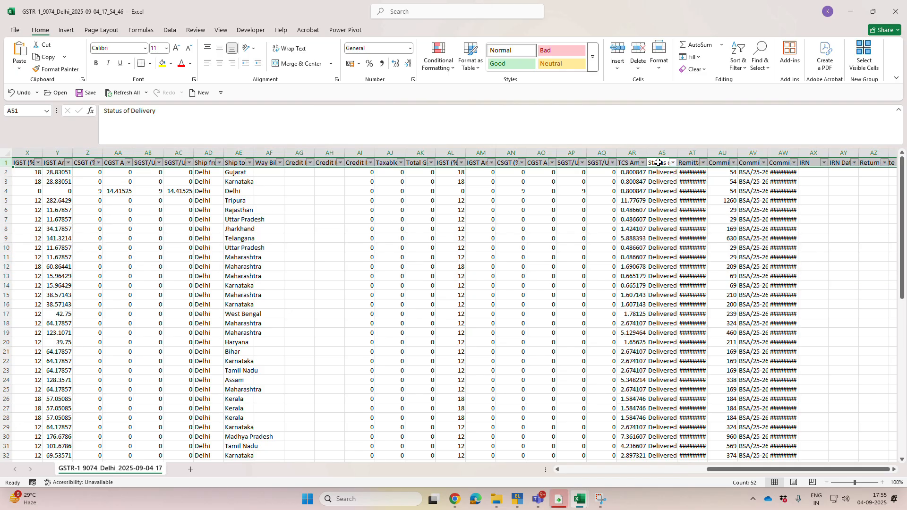
# Step: Autofit the Commission Date, Status of Delivery and Remittance Date columns
pyautogui.doubleClick(798, 151)
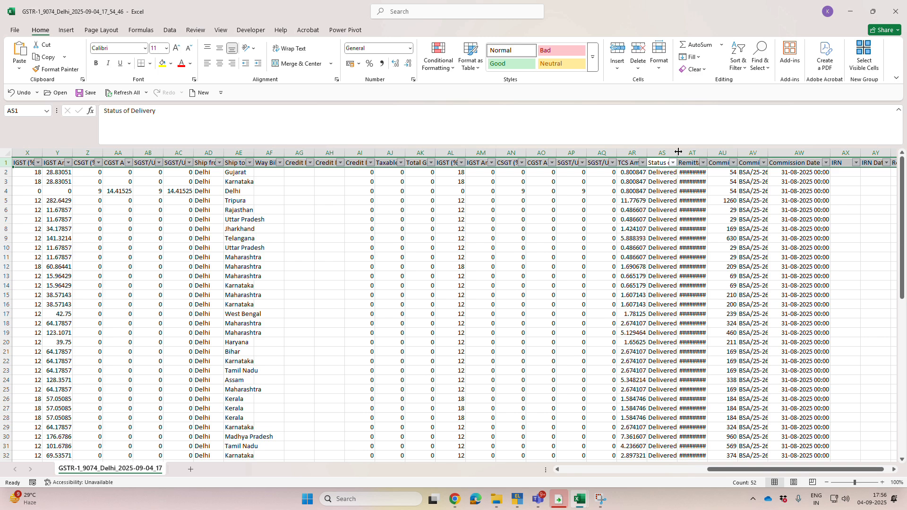
pyautogui.doubleClick(677, 151)
pyautogui.doubleClick(740, 152)
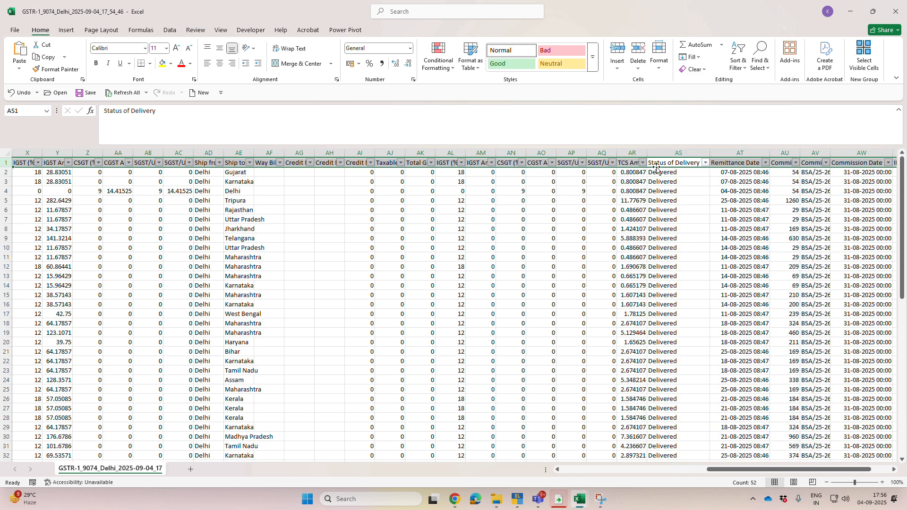
# Step: Check the filter values of the Status of Delivery column and remove the filters from the header row
pyautogui.click(706, 163)
pyautogui.click(435, 270)
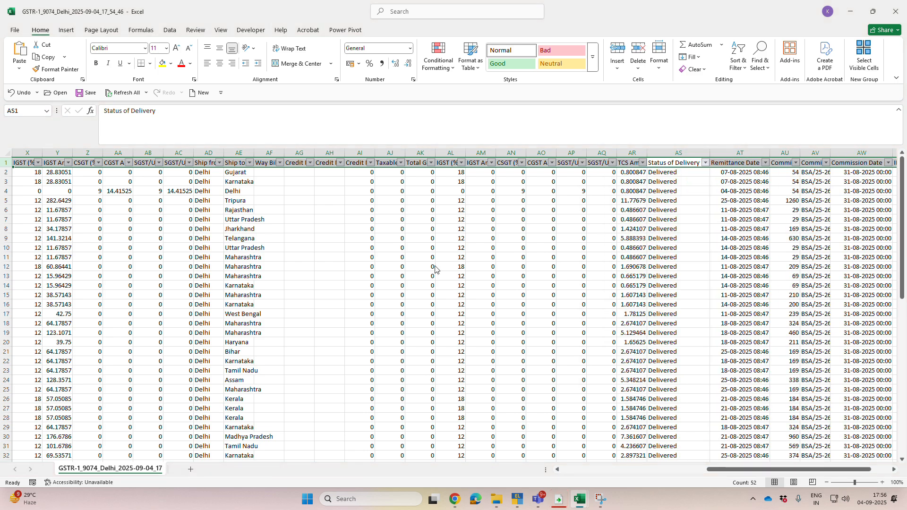
pyautogui.scroll(-10, 679, 451)
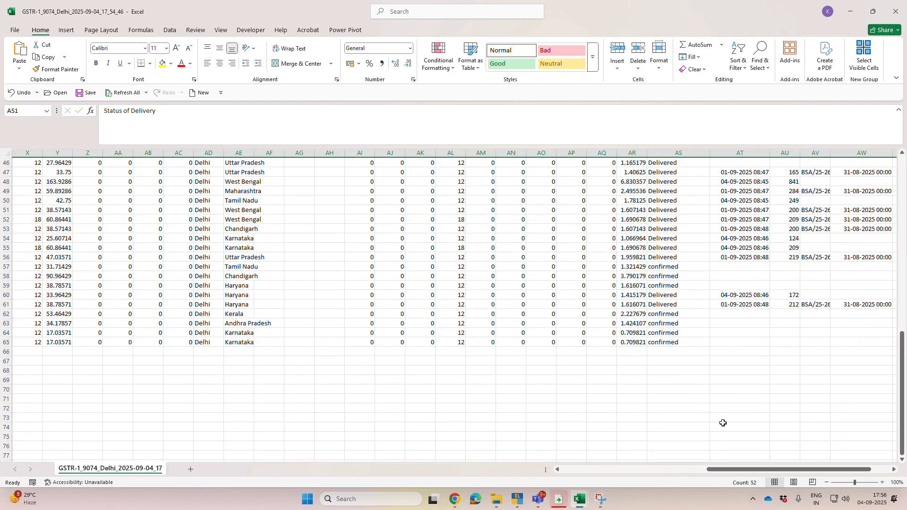
pyautogui.scroll(10, 739, 419)
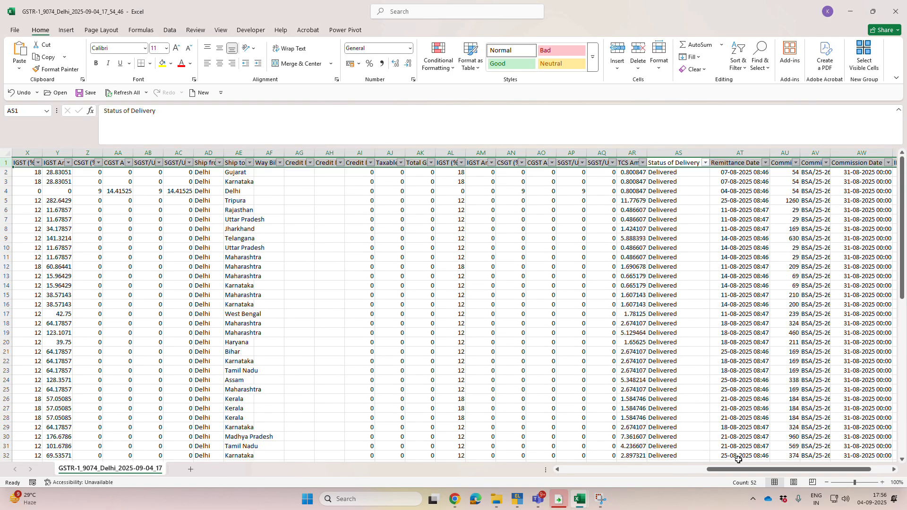
pyautogui.moveTo(737, 470); pyautogui.dragTo(560, 472)
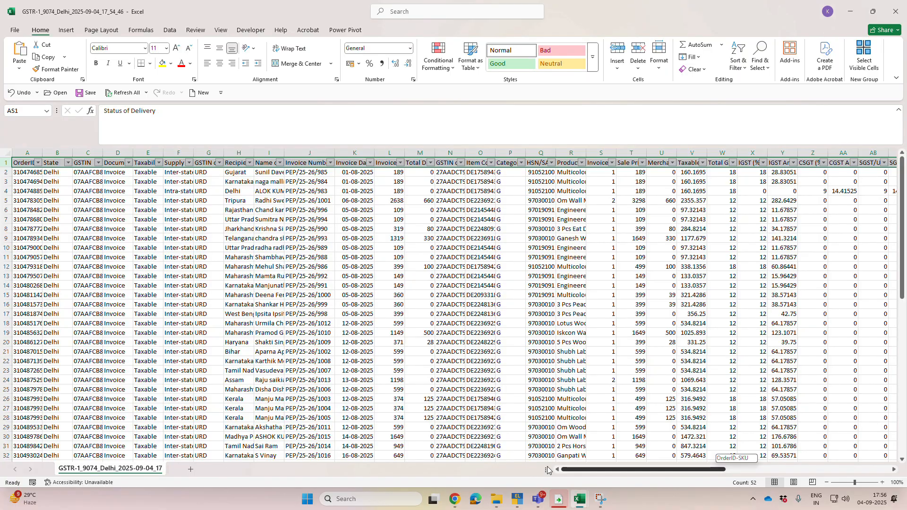
pyautogui.moveTo(572, 470); pyautogui.dragTo(757, 455)
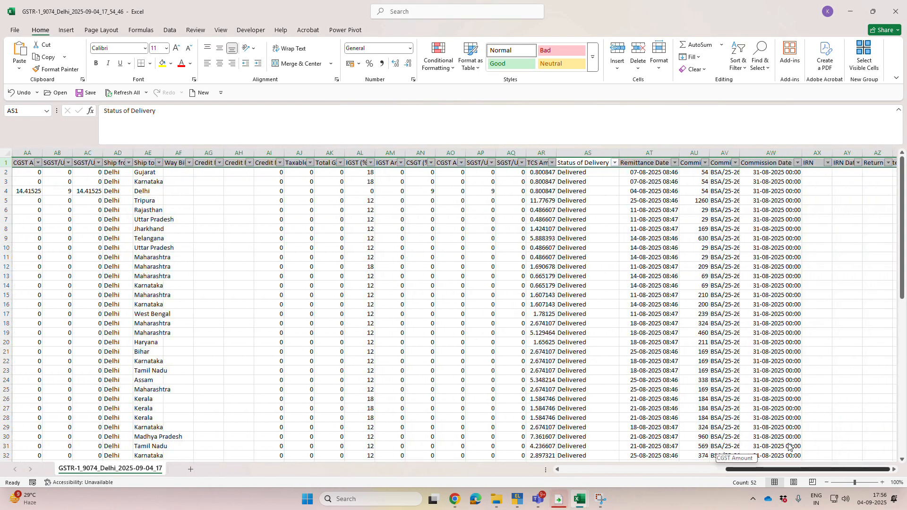
pyautogui.click(615, 162)
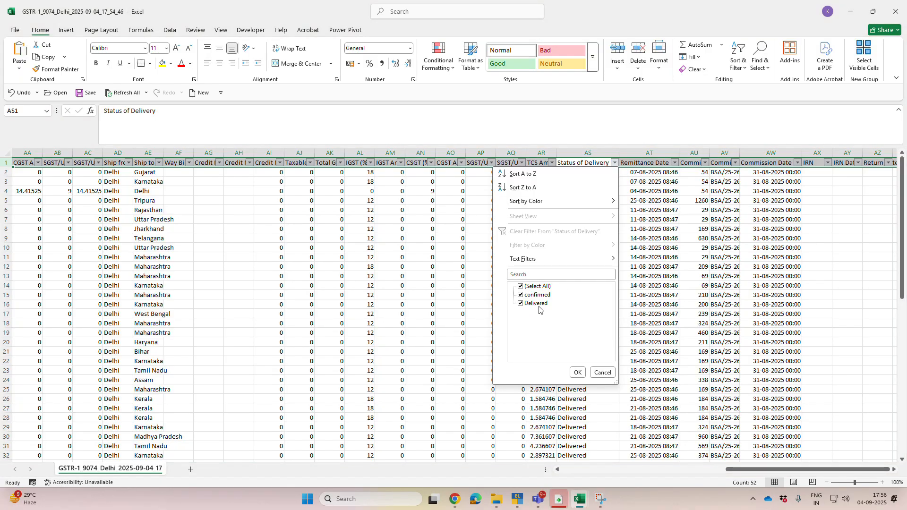
pyautogui.click(602, 372)
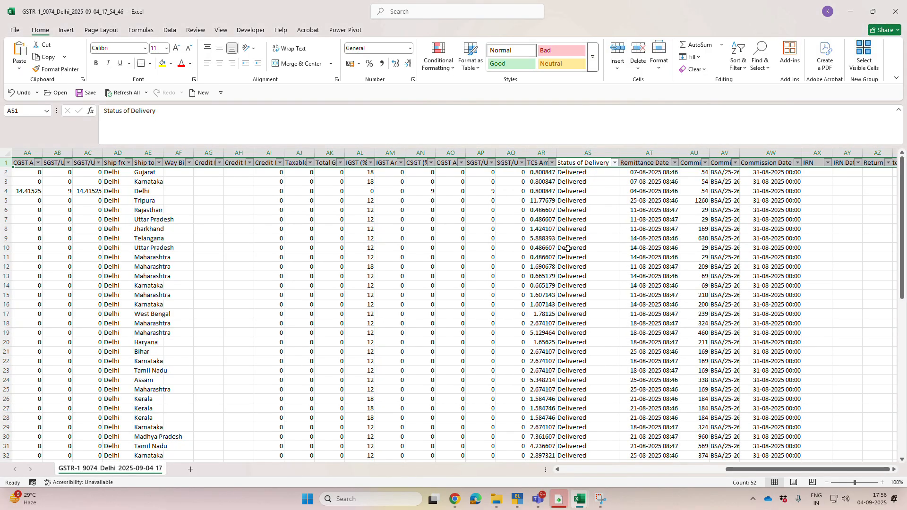
pyautogui.hotkey('ctrl', 'shift', 'l')
# Step: Look through the column headers and first invoice row for the fields that identify the product and recipient
pyautogui.press('Left')
pyautogui.press('Left')
pyautogui.press('Left')
pyautogui.press('Left')
pyautogui.press('Left')
pyautogui.press('Left')
pyautogui.press('Left')
pyautogui.press('Left')
pyautogui.press('Left')
pyautogui.press('Left')
pyautogui.press('Left')
pyautogui.press('Left')
pyautogui.press('Left')
pyautogui.press('Left')
pyautogui.press('Left')
pyautogui.press('Left')
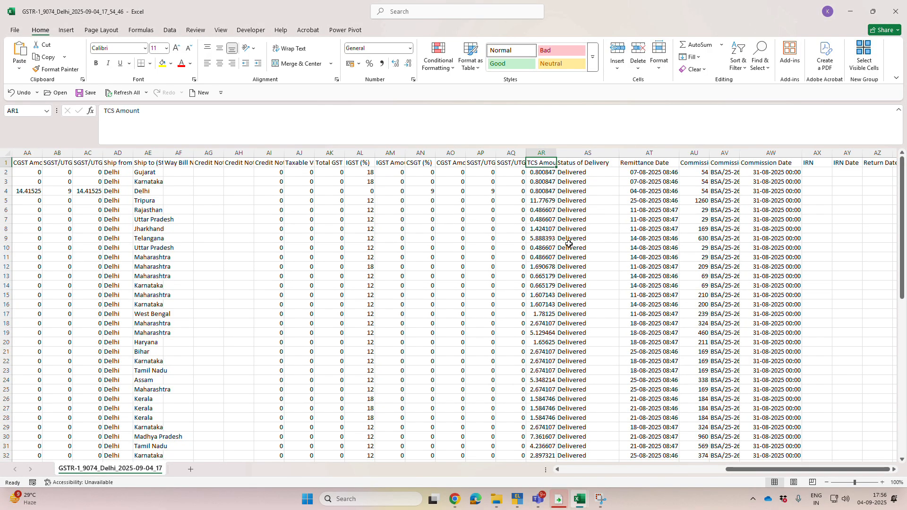
pyautogui.press('Left')
pyautogui.press('Left')
pyautogui.press('Left')
pyautogui.press('Left')
pyautogui.press('Left')
pyautogui.press('Left')
pyautogui.press('Left')
pyautogui.press('Left')
pyautogui.press('Left')
pyautogui.press('Left')
pyautogui.press('Left')
pyautogui.press('Left')
pyautogui.press('Left')
pyautogui.press('Left')
pyautogui.press('Left')
pyautogui.press('Left')
pyautogui.press('Left')
pyautogui.press('Left')
pyautogui.press('Left')
pyautogui.press('Left')
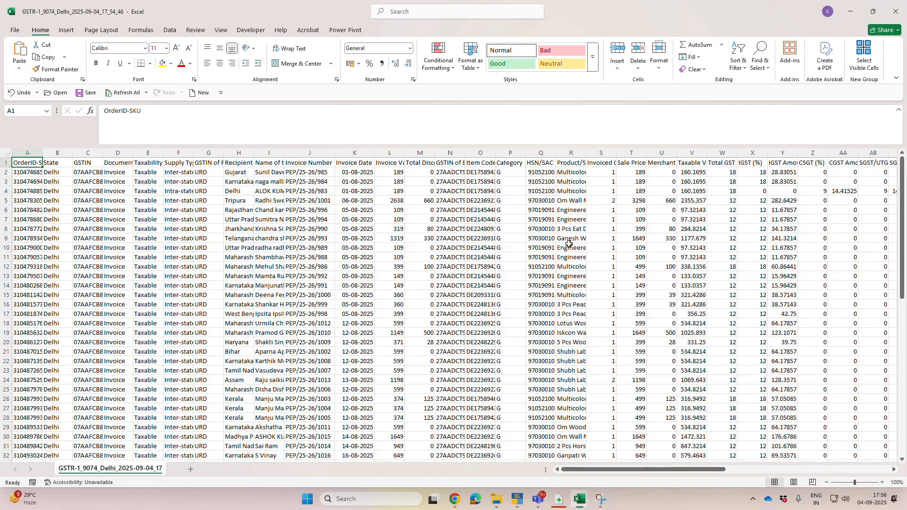
pyautogui.press('Right')
pyautogui.press('Right')
pyautogui.press('Right')
pyautogui.press('Right')
pyautogui.press('Right')
pyautogui.press('Right')
pyautogui.press('Right')
pyautogui.press('Right')
pyautogui.press('Right')
pyautogui.press('Right')
pyautogui.press('Right')
pyautogui.press('Right')
pyautogui.press('Right')
pyautogui.press('Right')
pyautogui.press('Right')
pyautogui.press('Right')
pyautogui.press('Left')
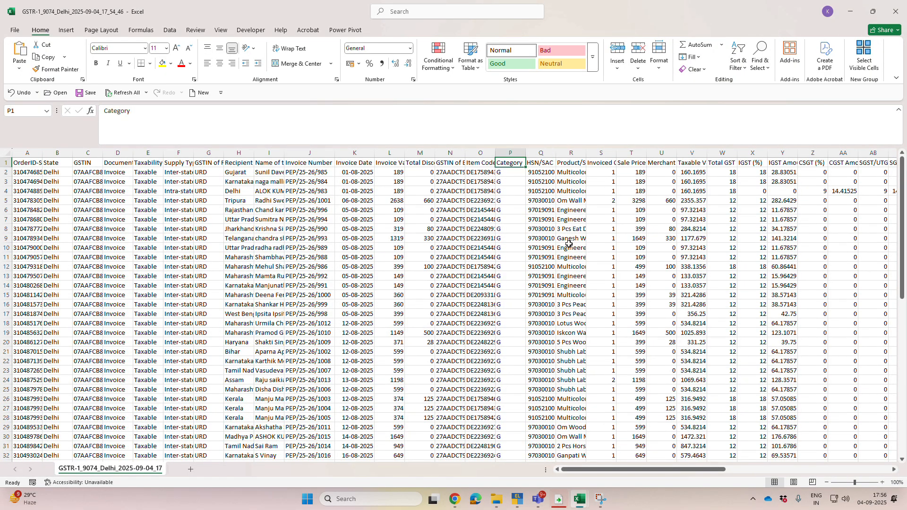
pyautogui.click(190, 172)
pyautogui.press('Right')
pyautogui.press('Right')
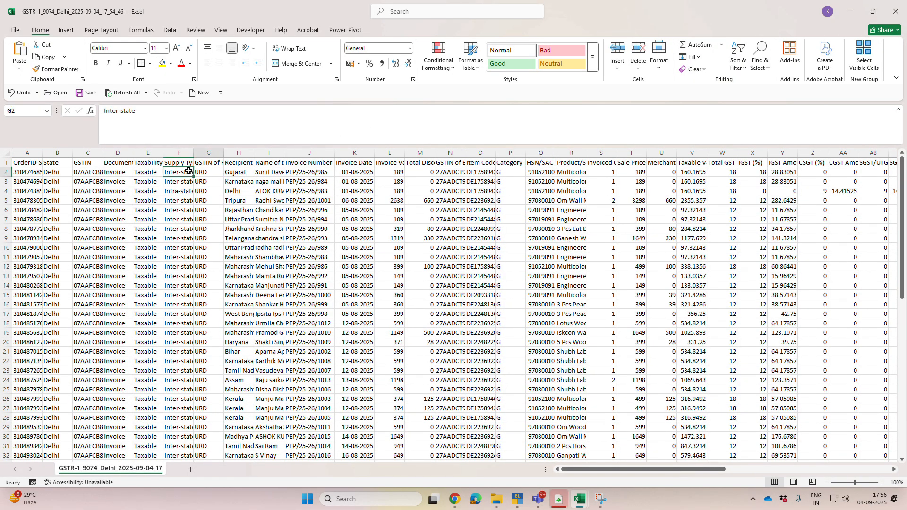
# Step: Autofit the OrderID-SKU and Item Code columns so their full codes can be read
pyautogui.doubleClick(42, 153)
pyautogui.click(63, 173)
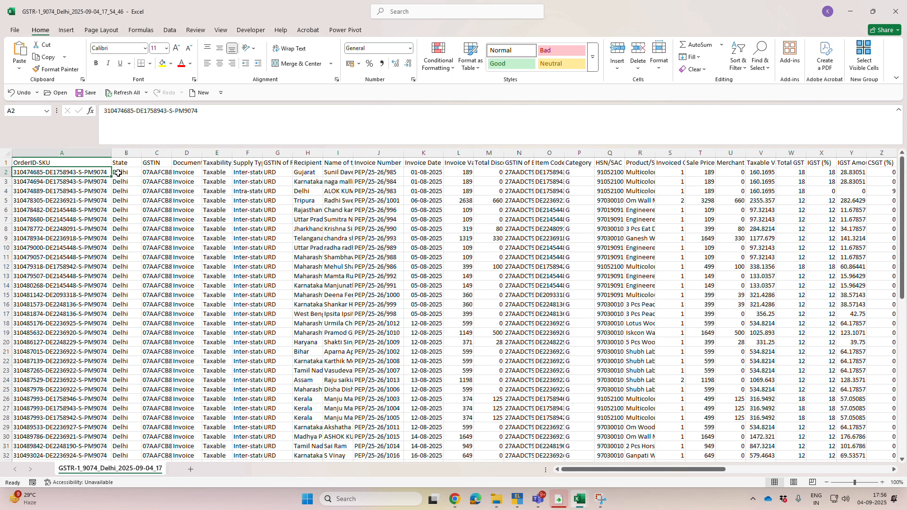
pyautogui.press('Right')
pyautogui.press('Right')
pyautogui.press('Right')
pyautogui.press('Right')
pyautogui.press('Right')
pyautogui.press('Right')
pyautogui.press('Right')
pyautogui.press('Right')
pyautogui.press('Right')
pyautogui.press('Right')
pyautogui.press('Right')
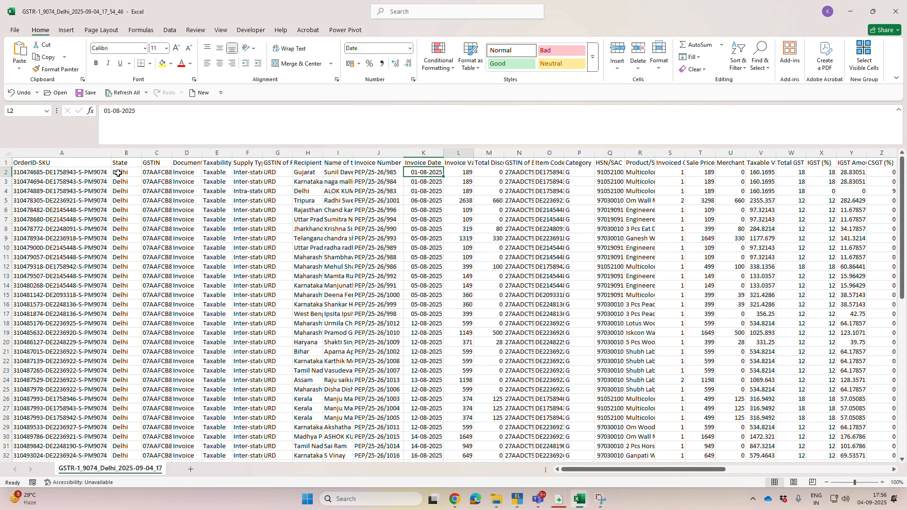
pyautogui.press('Right')
pyautogui.press('Right')
pyautogui.press('Right')
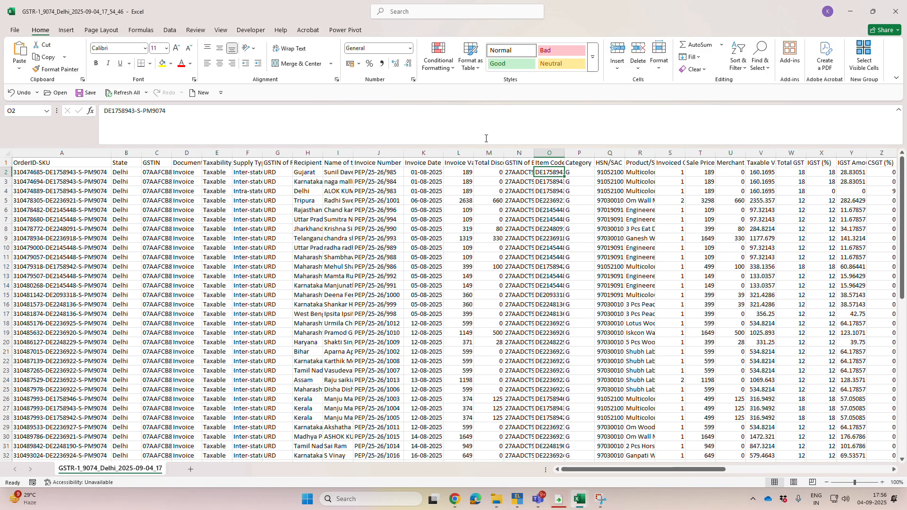
pyautogui.doubleClick(565, 153)
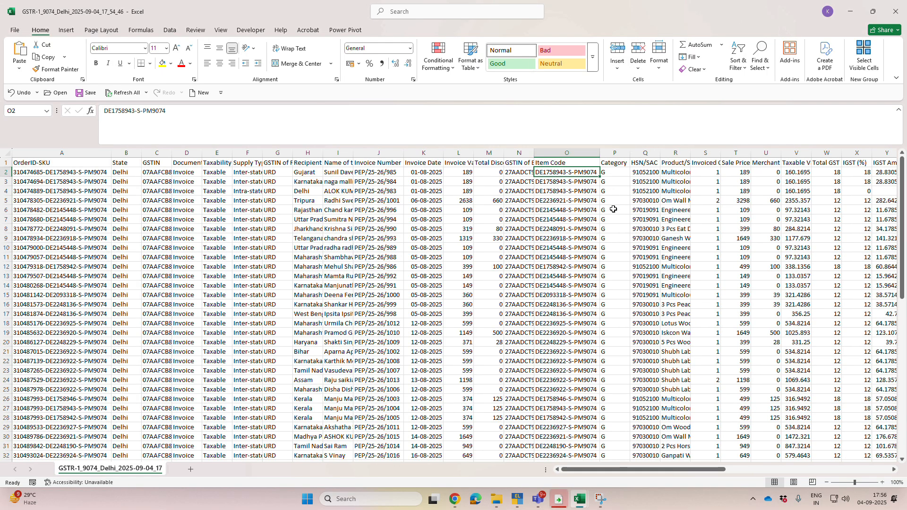
# Step: Replace the Category header in cell P1 with SKU
pyautogui.scroll(-1, 614, 209)
pyautogui.scroll(1, 613, 235)
pyautogui.click(617, 161)
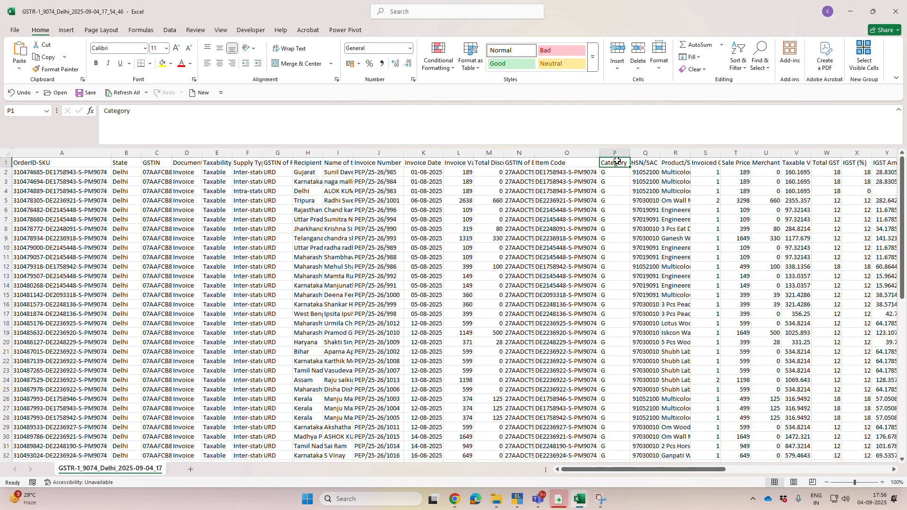
pyautogui.write('SKU')
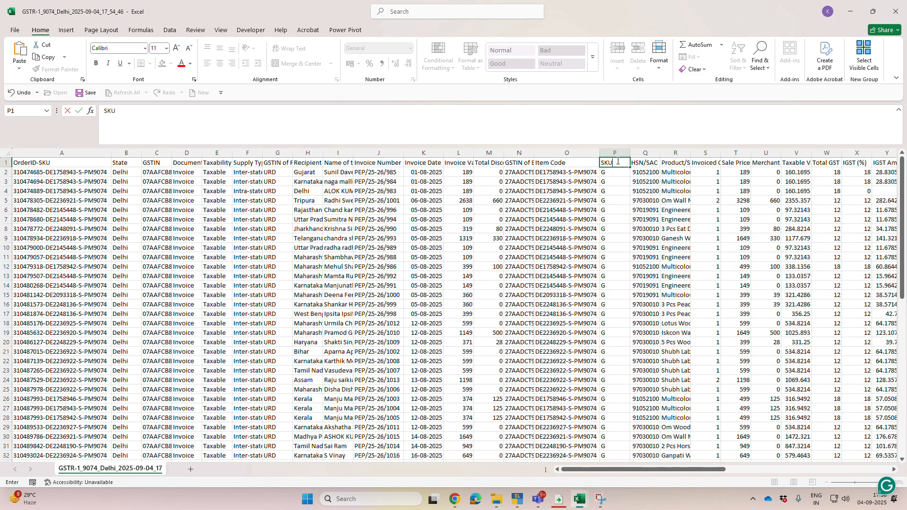
pyautogui.press('Return')
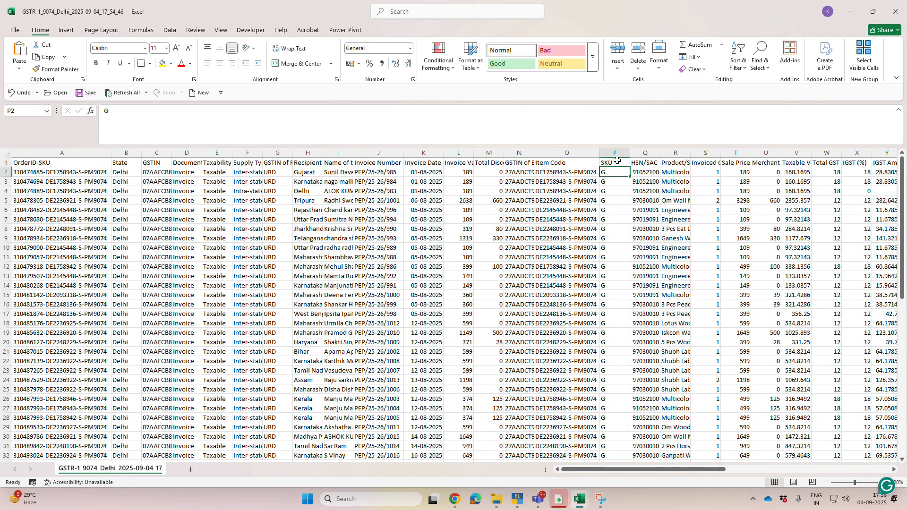
# Step: Switch to the Pepperfry merchant dashboard in Chrome and open the inventory Listings page
pyautogui.click(456, 503)
pyautogui.moveTo(323, 88)
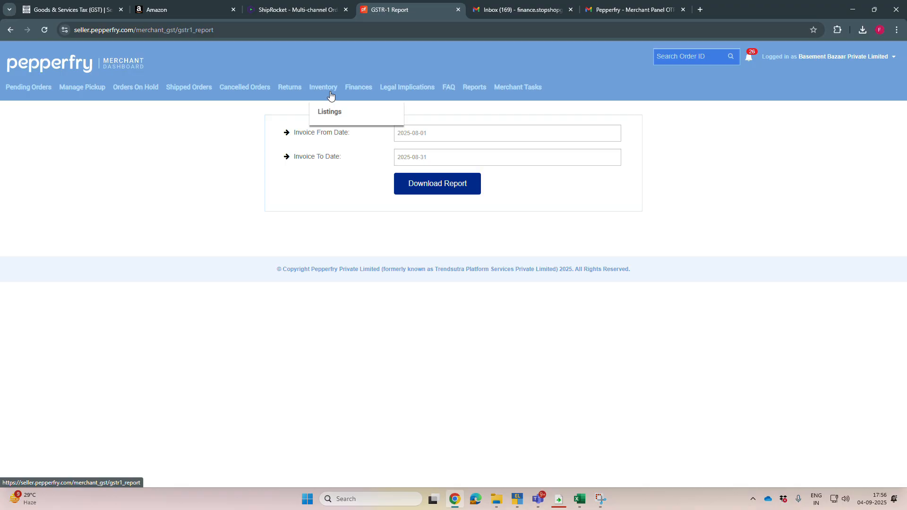
pyautogui.click(333, 117)
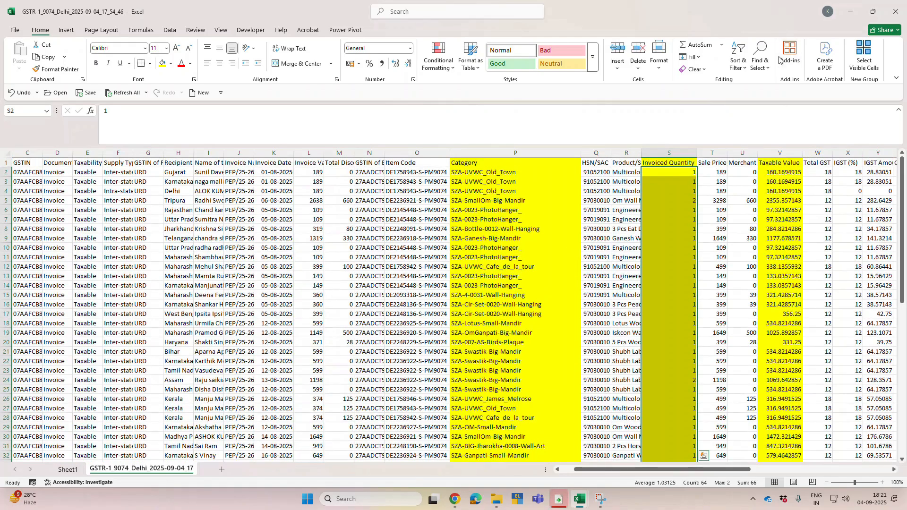
# Step: Rename the Category header of the highlighted product column as SKU
pyautogui.click(671, 163)
pyautogui.press('Left')
pyautogui.press('Left')
pyautogui.press('Left')
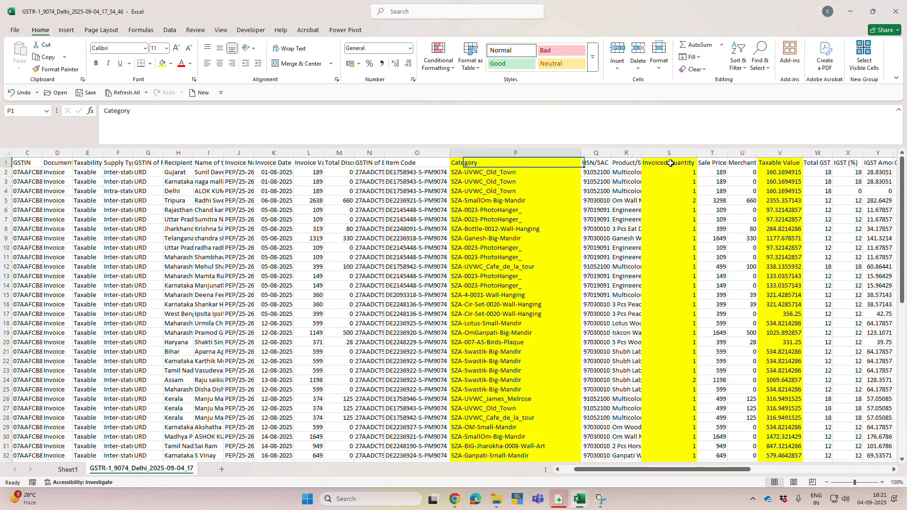
pyautogui.write('SKU')
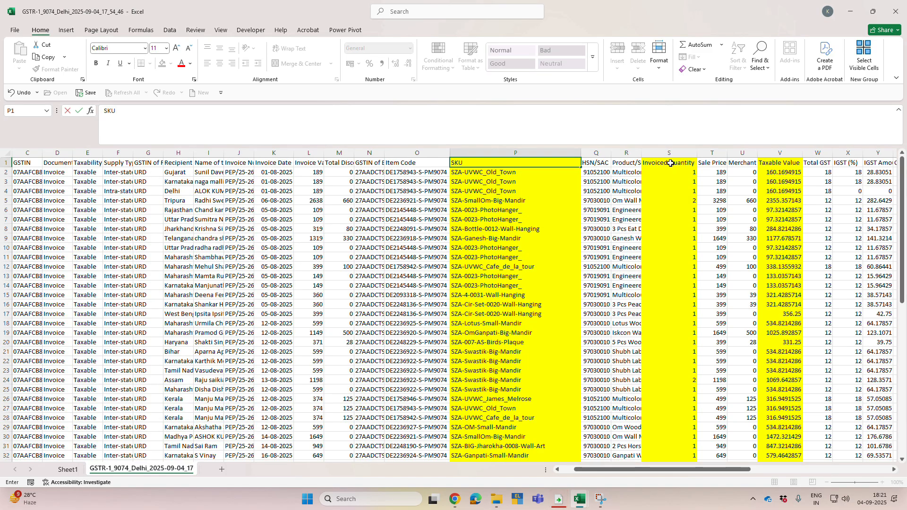
pyautogui.press('Return')
# Step: Check the SKU column down to its last row and rename the Invoiced Quantity header as QTY
pyautogui.hotkey('ctrl', 'Down')
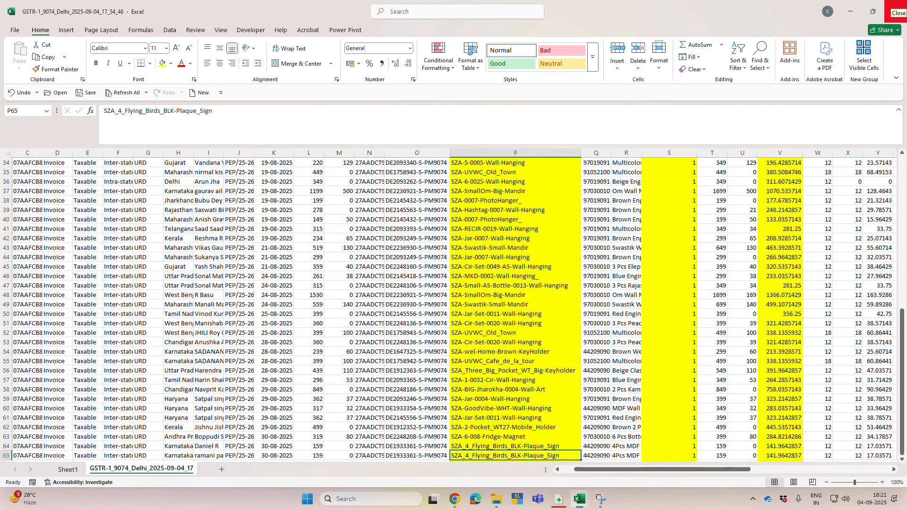
pyautogui.hotkey('ctrl', 'Up')
pyautogui.press('Right')
pyautogui.press('Right')
pyautogui.press('Right')
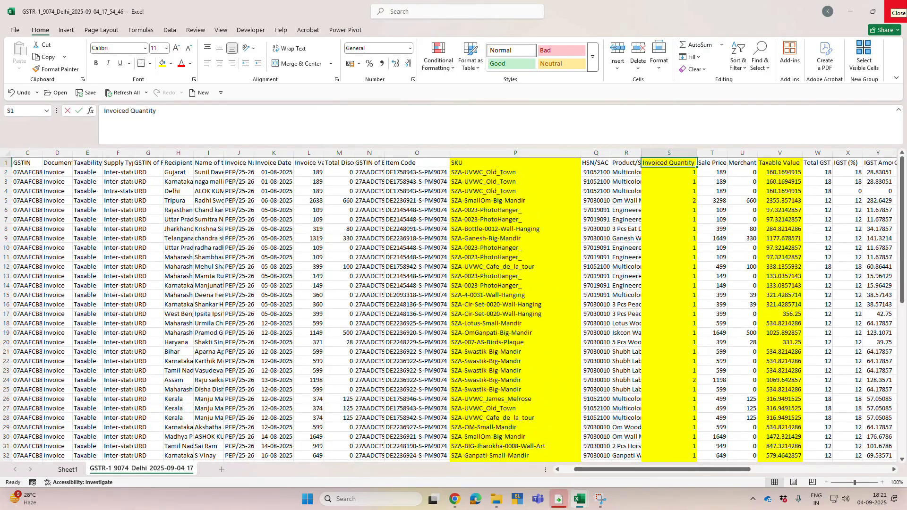
pyautogui.write('QTY')
pyautogui.press('Right')
pyautogui.press('Right')
pyautogui.press('Right')
pyautogui.press('Right')
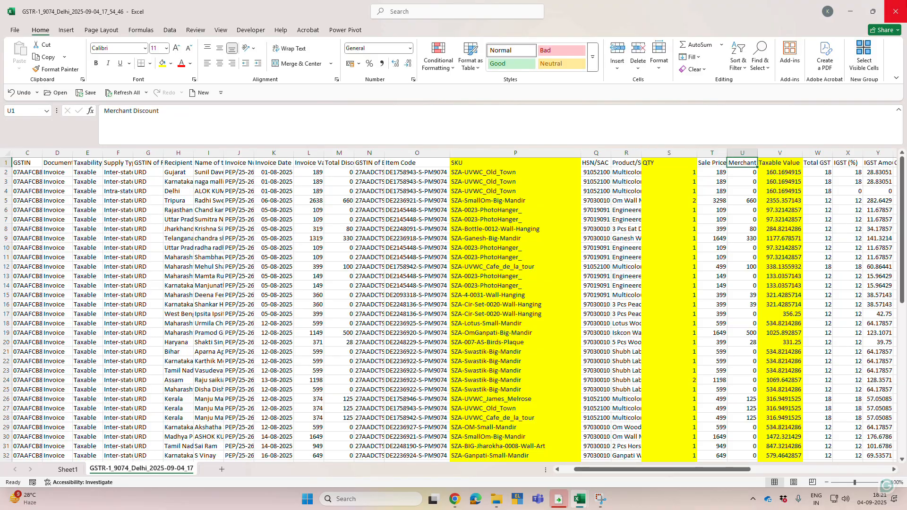
# Step: Examine the highlighted Taxable Value and Ship to (State) columns and the GST headers around them
pyautogui.press('Right')
pyautogui.press('Right')
pyautogui.press('Right')
pyautogui.press('Right')
pyautogui.press('Right')
pyautogui.press('Right')
pyautogui.press('Right')
pyautogui.press('Right')
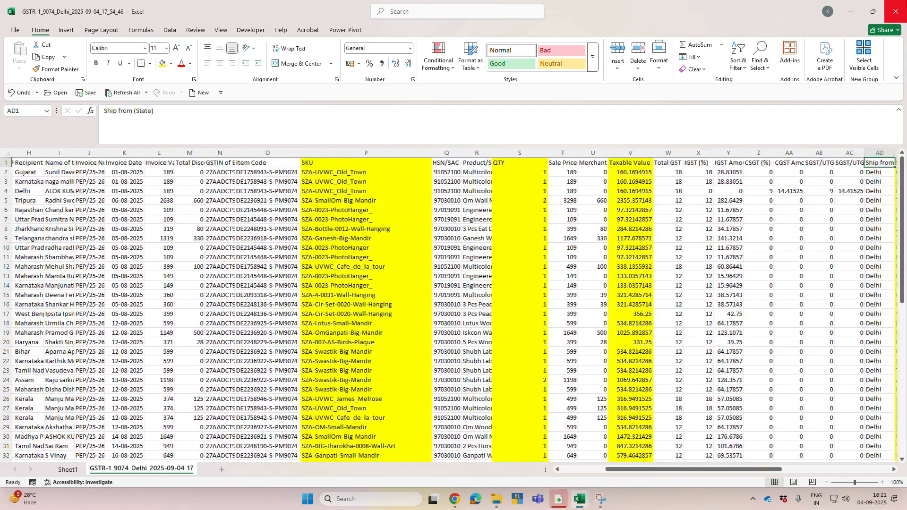
pyautogui.press('Right')
pyautogui.press('Right')
pyautogui.press('Right')
pyautogui.press('Right')
pyautogui.press('Right')
pyautogui.press('Right')
pyautogui.press('Right')
pyautogui.press('Right')
pyautogui.press('Right')
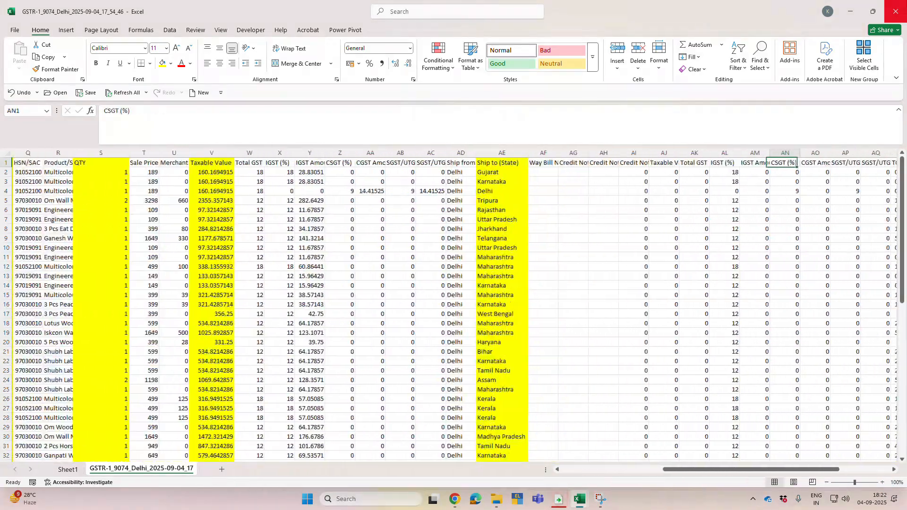
pyautogui.press('Right')
# Step: Inspect the values of the second Taxable Value, Total GST and IGST columns beside the credit note fields
pyautogui.press('Left')
pyautogui.press('Left')
pyautogui.press('Left')
pyautogui.press('Left')
pyautogui.press('Left')
pyautogui.press('Left')
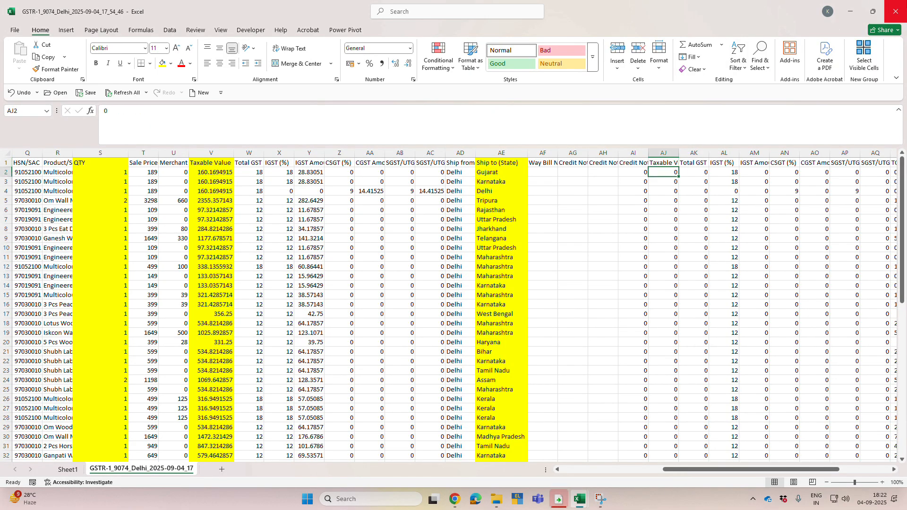
pyautogui.press('pagedown')
pyautogui.press('pagedown')
pyautogui.press('pageup')
pyautogui.press('pageup')
pyautogui.press('Right')
pyautogui.press('Right')
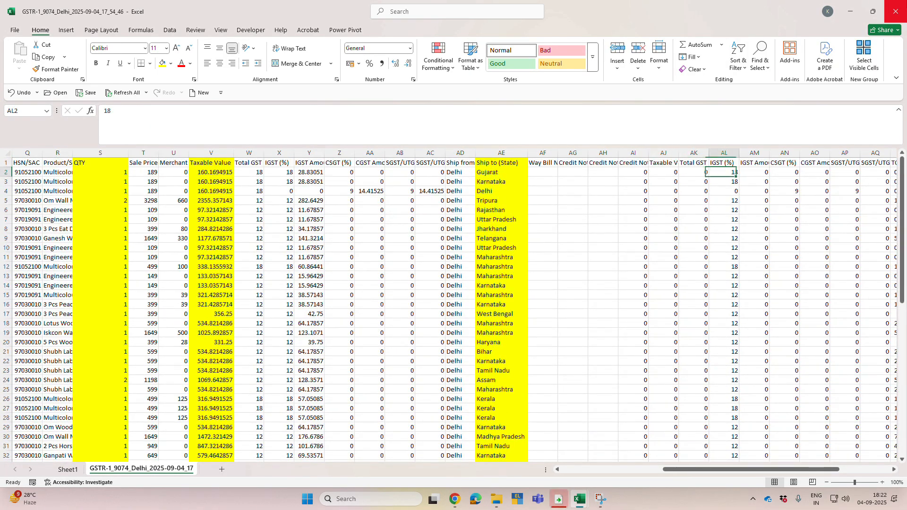
pyautogui.press('Right')
pyautogui.press('Left')
pyautogui.press('Left')
pyautogui.press('Left')
pyautogui.press('Left')
pyautogui.press('Left')
pyautogui.press('Left')
pyautogui.press('Left')
pyautogui.press('Left')
pyautogui.press('Left')
pyautogui.press('Left')
pyautogui.press('Left')
pyautogui.press('Left')
pyautogui.press('Left')
pyautogui.press('Left')
pyautogui.press('Left')
pyautogui.press('Left')
pyautogui.press('Home')
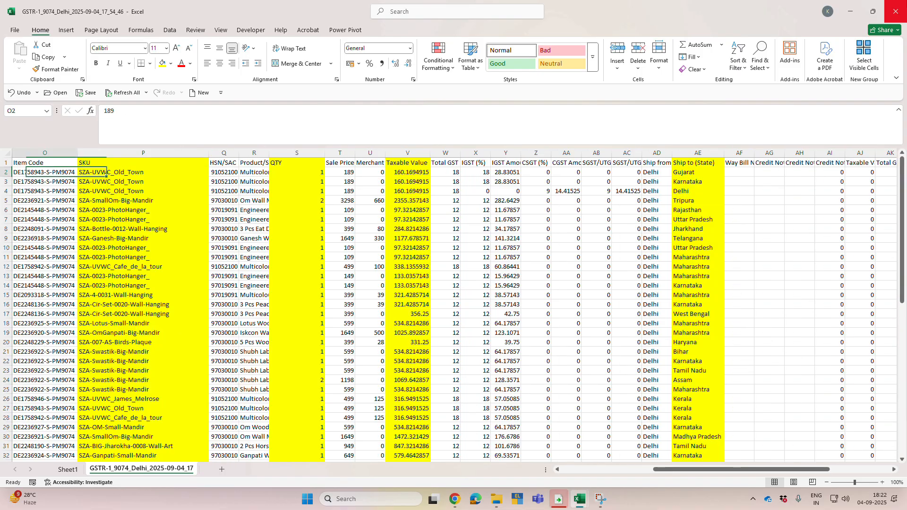
# Step: Create a PivotTable on a new worksheet from the entire GSTR-1 data range A1:AZ65
pyautogui.press('Up')
pyautogui.hotkey('ctrl', 'shift', 'Right')
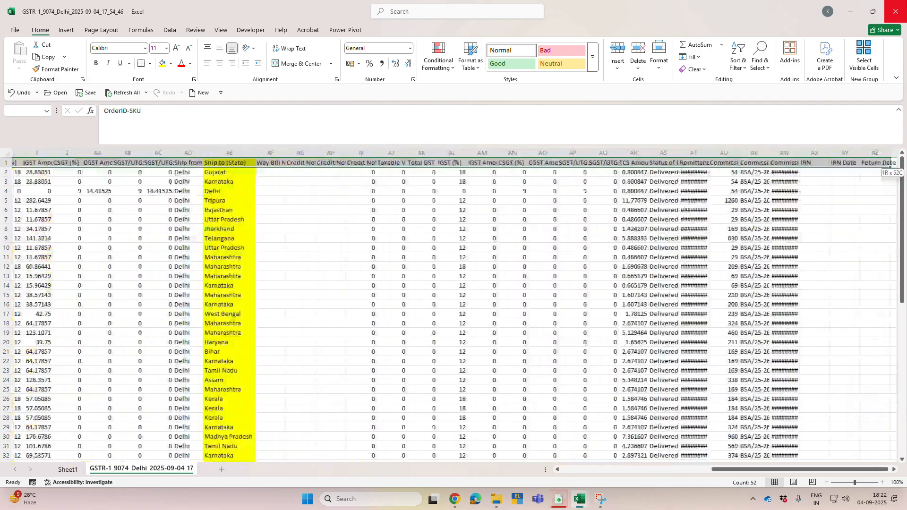
pyautogui.hotkey('ctrl', 'shift', 'Down')
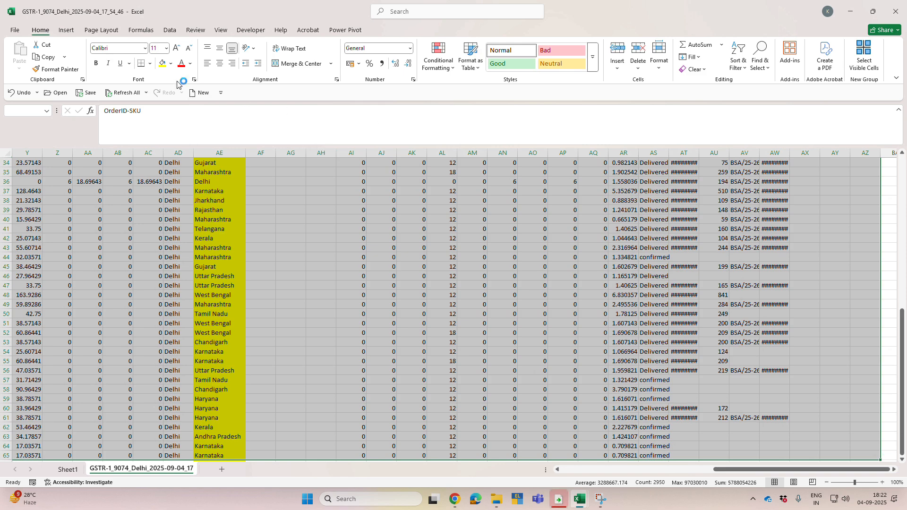
pyautogui.click(67, 29)
pyautogui.click(23, 52)
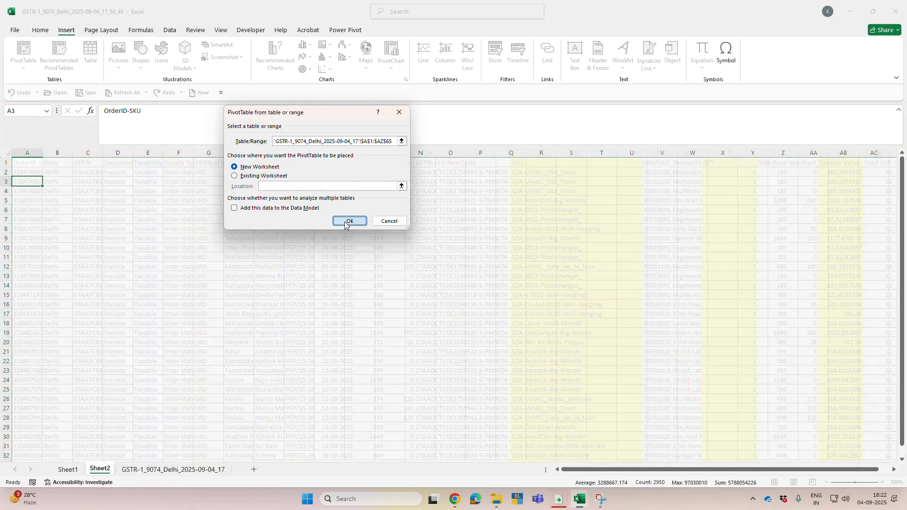
pyautogui.click(349, 221)
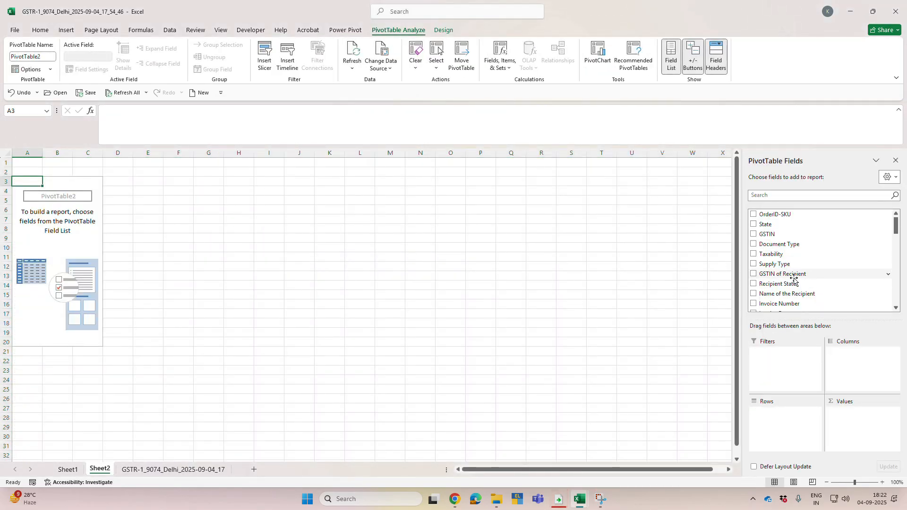
# Step: Group the pivot rows by Recipient State with SKU nested beneath each state
pyautogui.moveTo(792, 286); pyautogui.dragTo(798, 425)
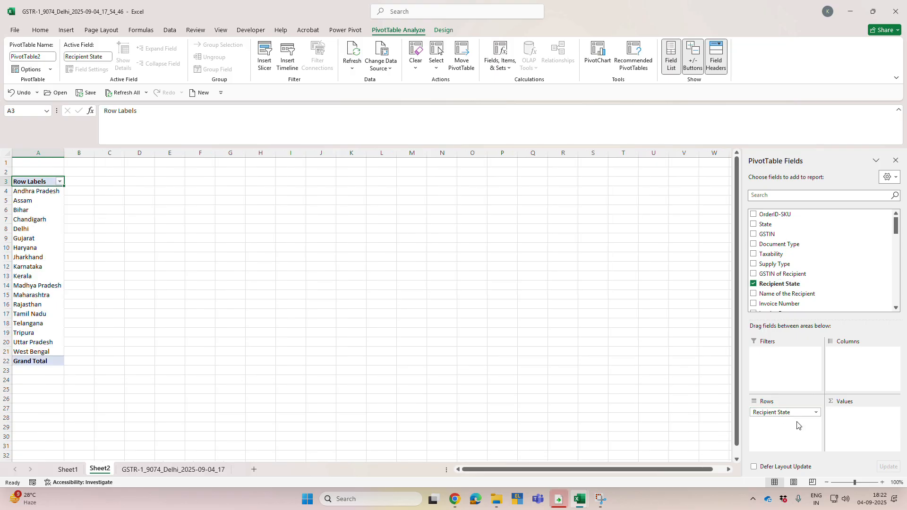
pyautogui.scroll(-3, 787, 270)
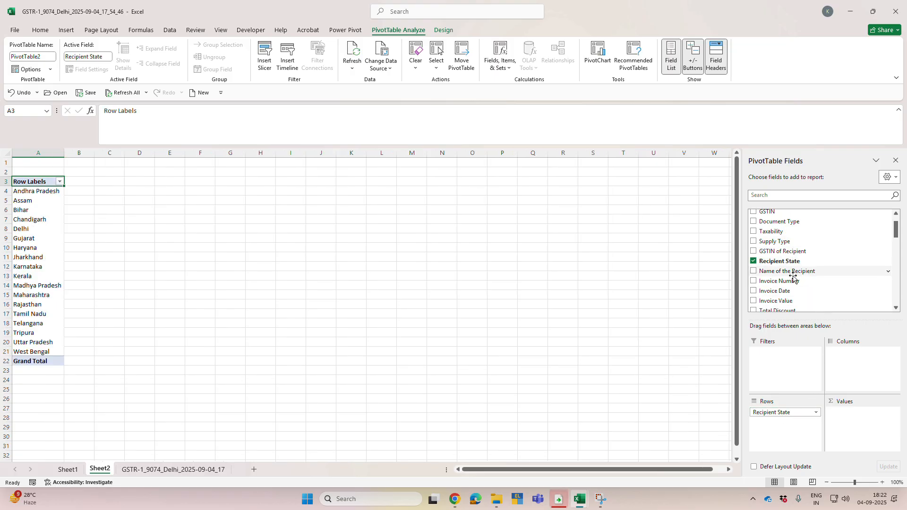
pyautogui.moveTo(778, 272); pyautogui.dragTo(785, 423)
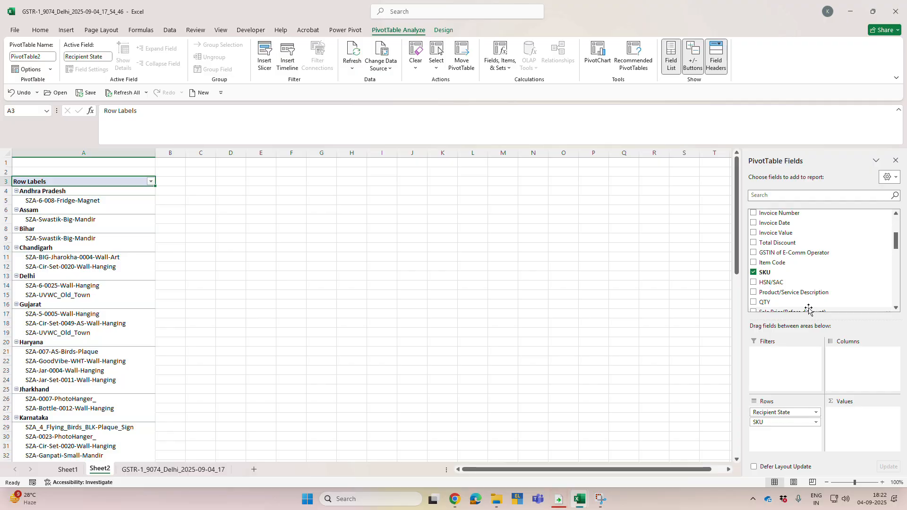
# Step: Add QTY and Taxable Value to the PivotTable as summed values
pyautogui.scroll(-1, 794, 262)
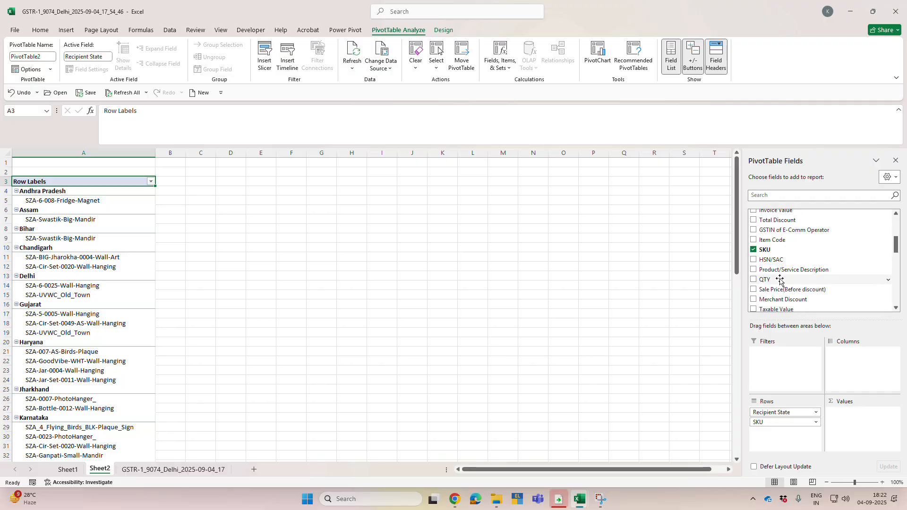
pyautogui.moveTo(780, 279); pyautogui.dragTo(841, 420)
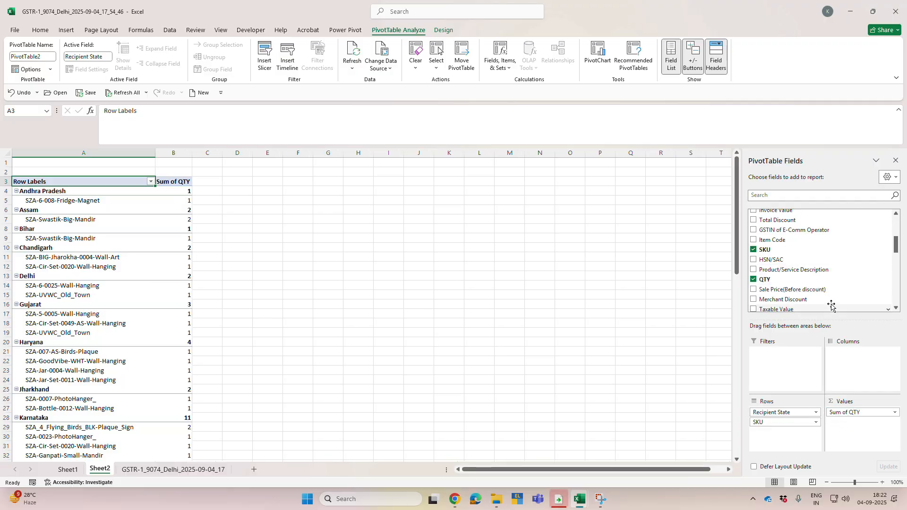
pyautogui.scroll(1, 803, 274)
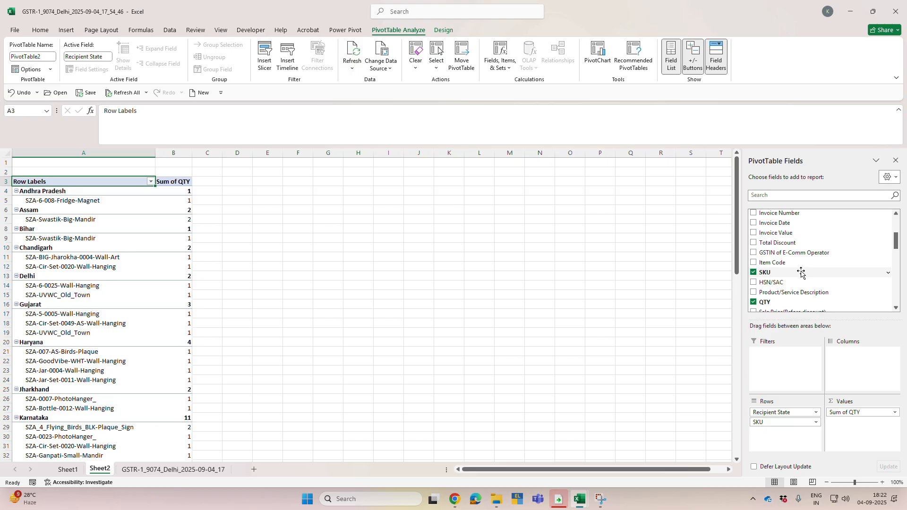
pyautogui.scroll(1, 802, 273)
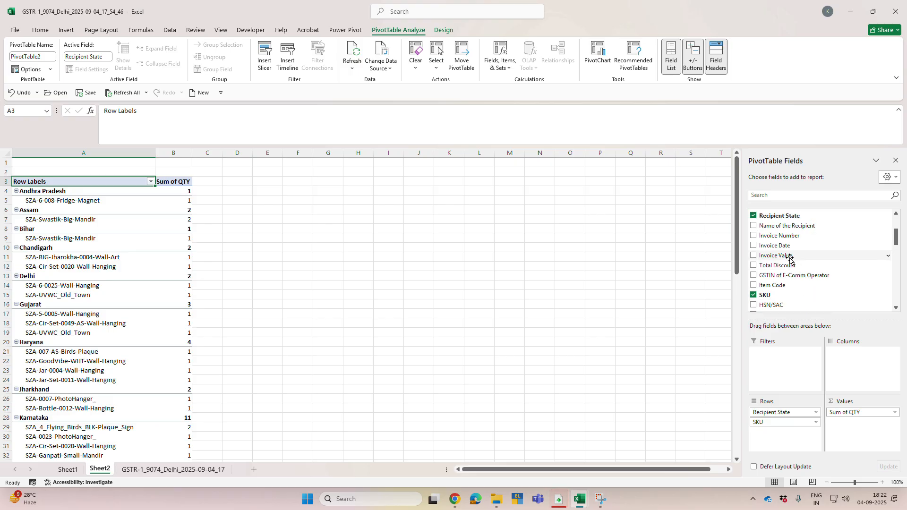
pyautogui.scroll(3, 791, 259)
pyautogui.scroll(-2, 791, 259)
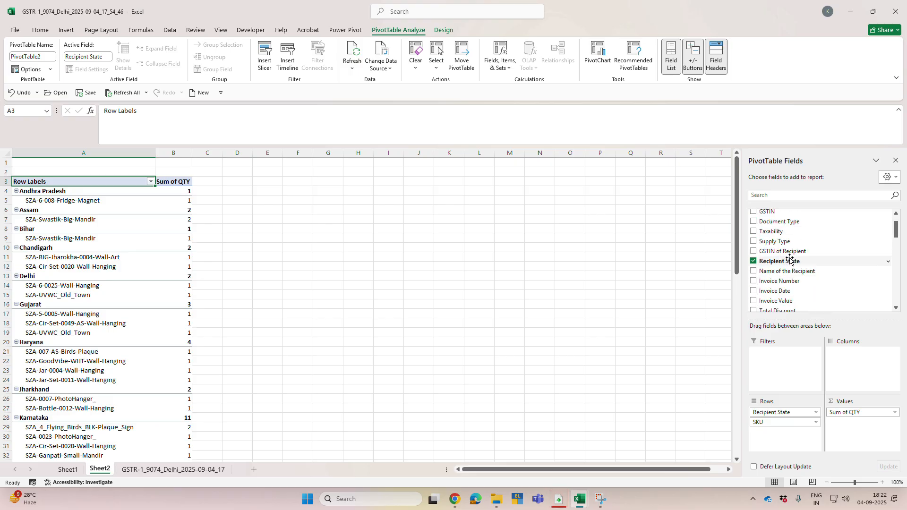
pyautogui.scroll(-3, 792, 268)
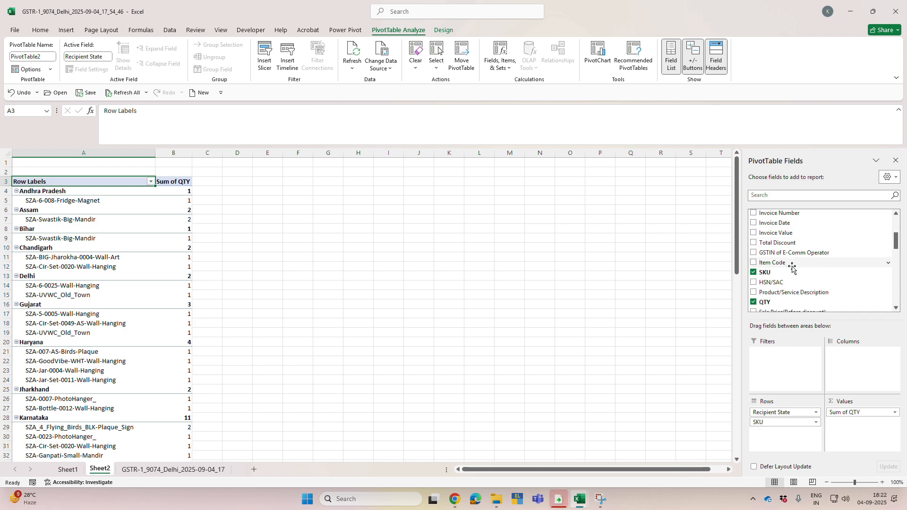
pyautogui.scroll(-1, 793, 274)
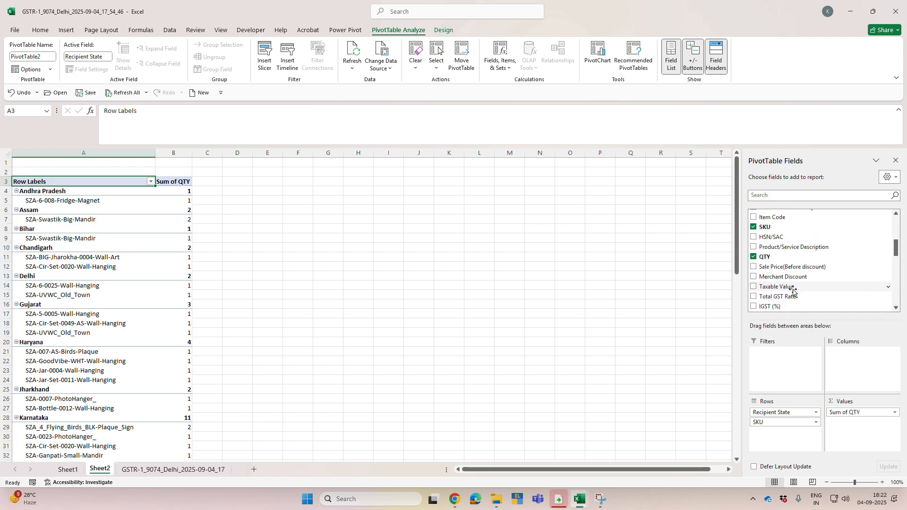
pyautogui.moveTo(790, 286); pyautogui.dragTo(866, 431)
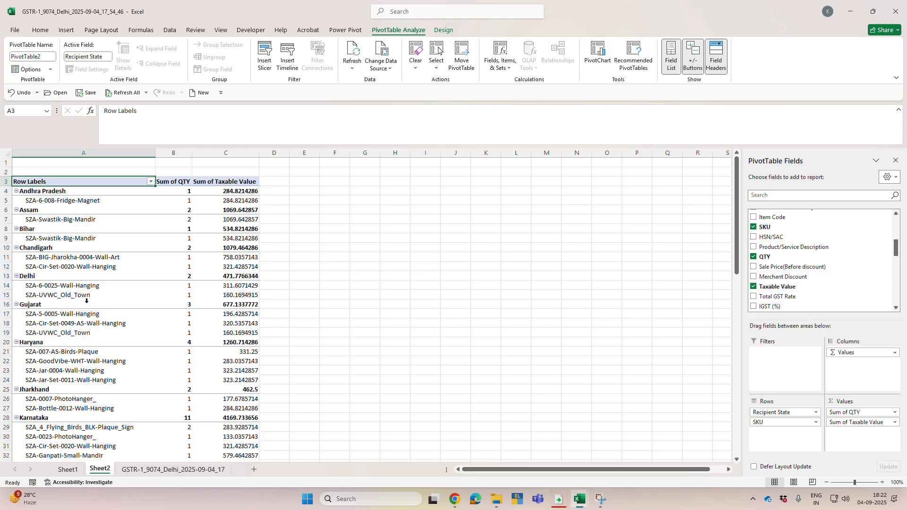
# Step: Compare the pivot's grand total of QTY with the sum of the QTY column in the GSTR-1 source sheet
pyautogui.scroll(-15, 149, 298)
pyautogui.scroll(-5, 149, 297)
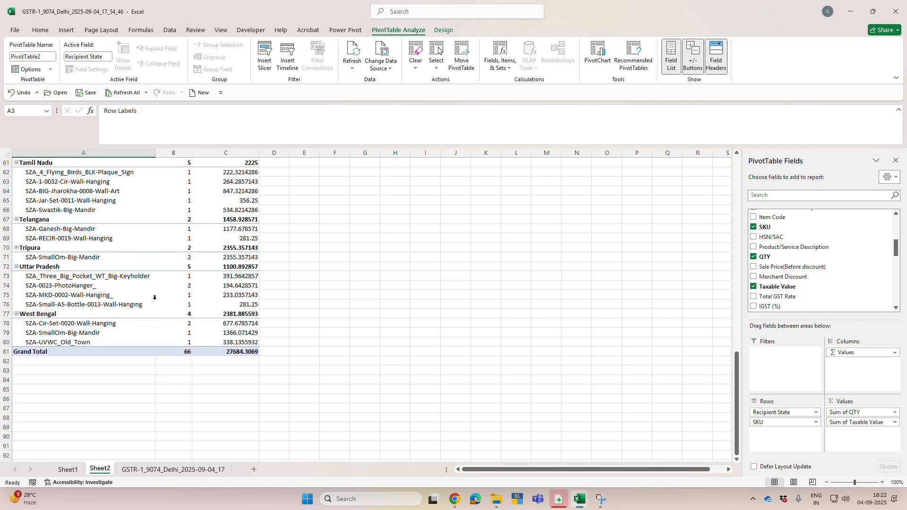
pyautogui.click(189, 360)
pyautogui.hotkey('alt', 'Tab')
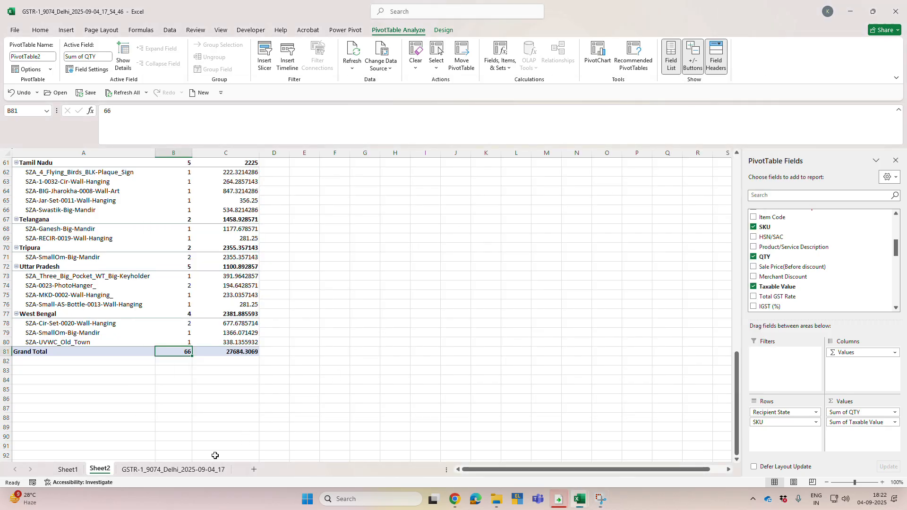
pyautogui.click(198, 469)
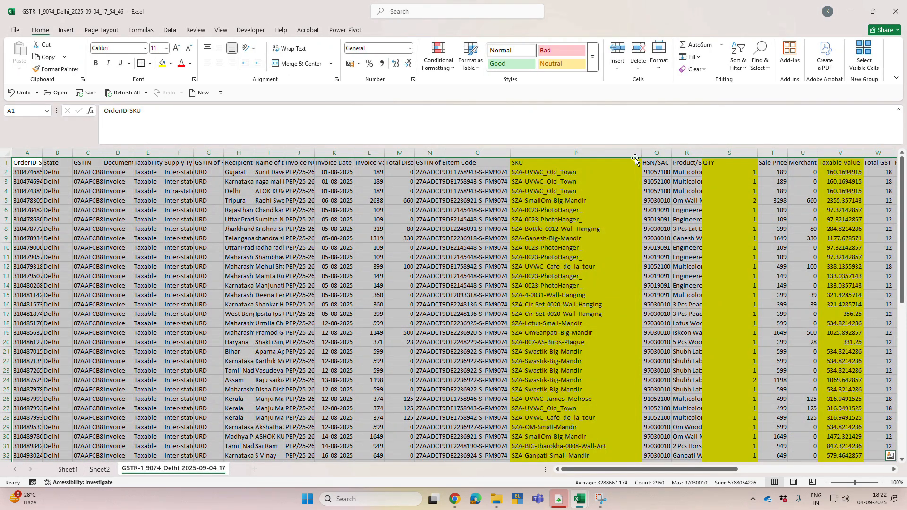
pyautogui.click(737, 170)
pyautogui.hotkey('ctrl', 'shift', 'Down')
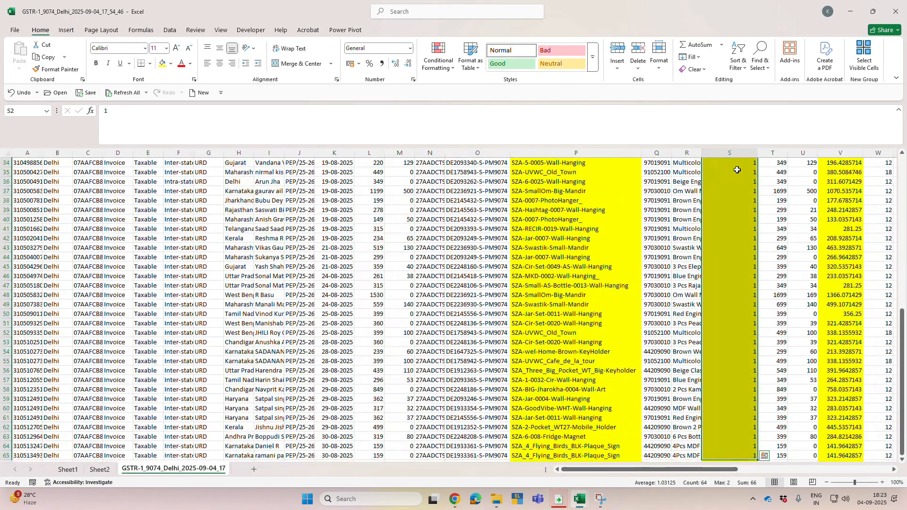
pyautogui.hotkey('ctrl', 'Up')
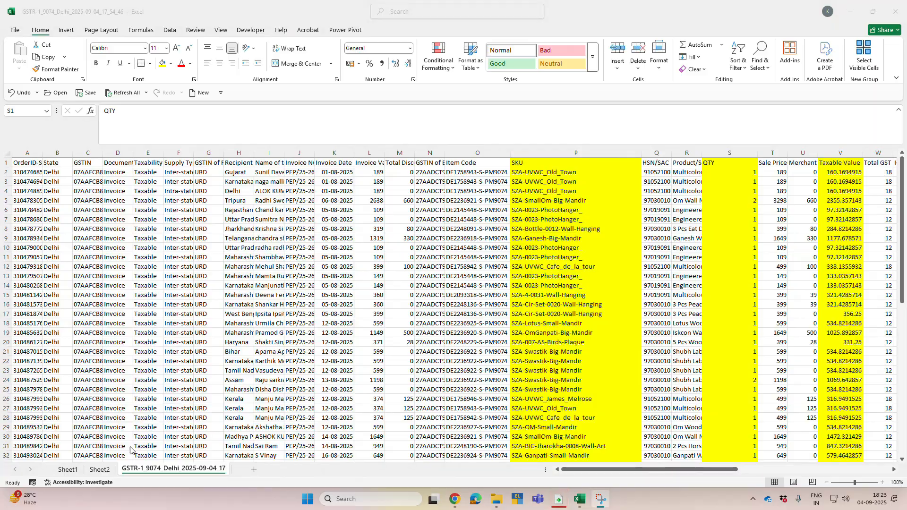
pyautogui.click(104, 471)
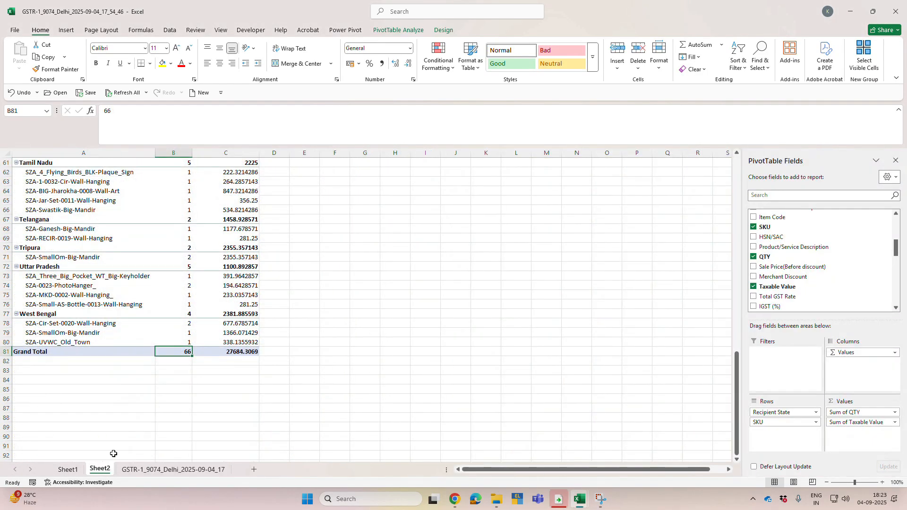
pyautogui.scroll(16, 191, 369)
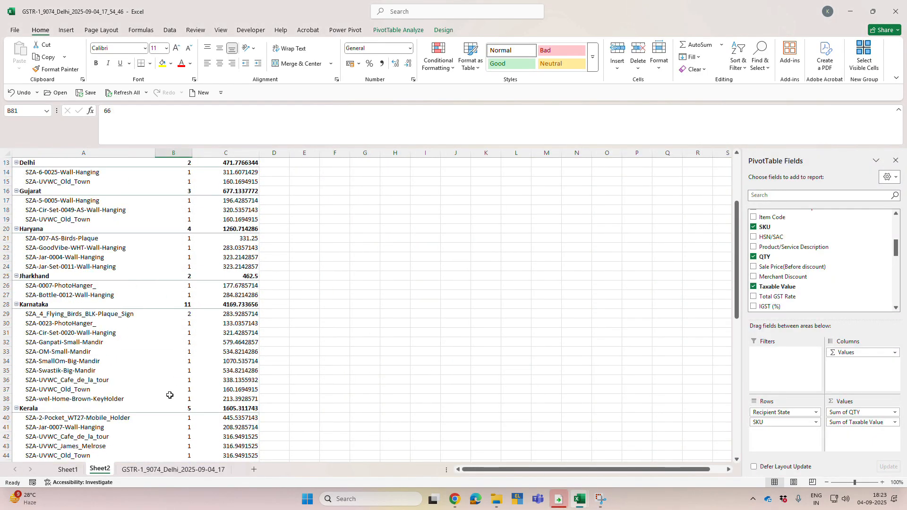
pyautogui.scroll(4, 190, 379)
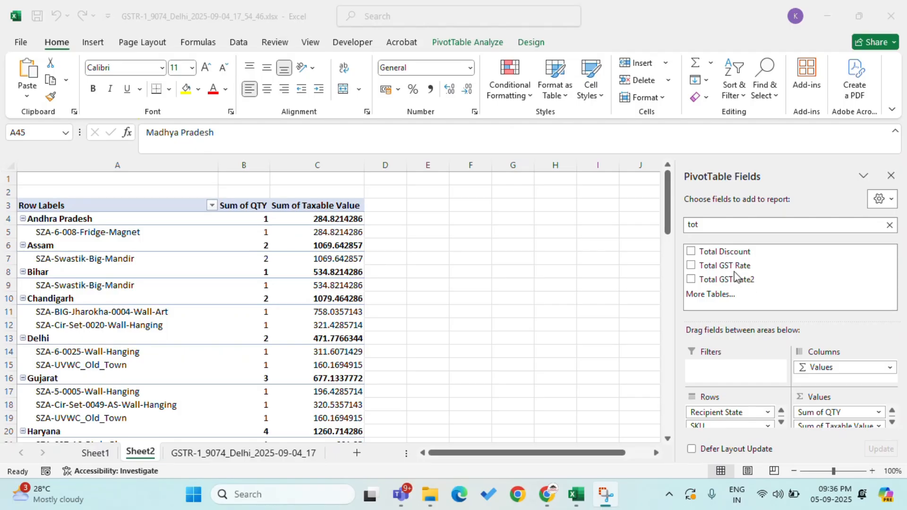
# Step: Add the Total GST Rate field to the pivot rows beneath SKU and check the Andhra Pradesh entries
pyautogui.click(724, 266)
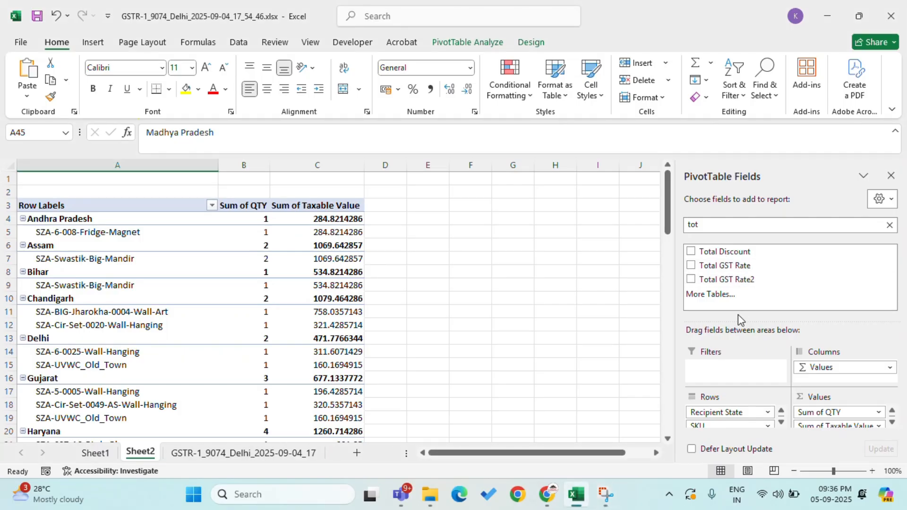
pyautogui.click(724, 271)
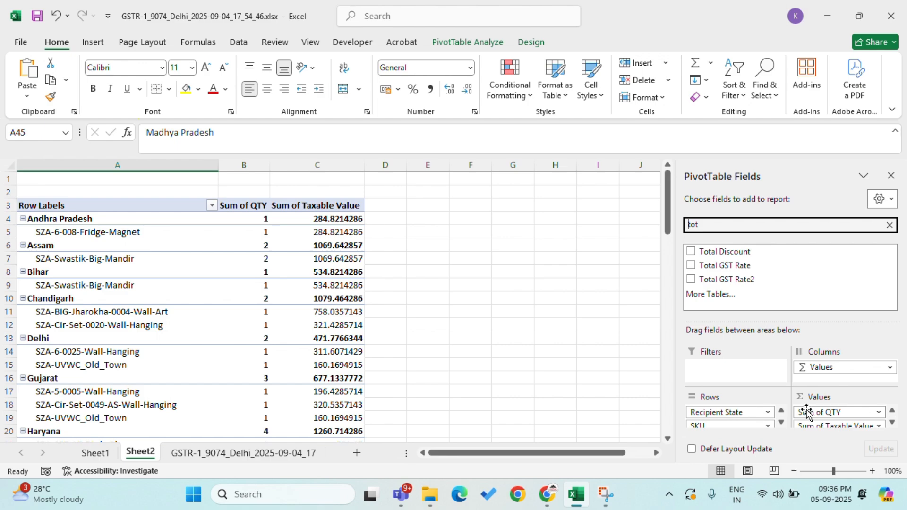
pyautogui.scroll(-1, 807, 412)
pyautogui.scroll(-1, 732, 415)
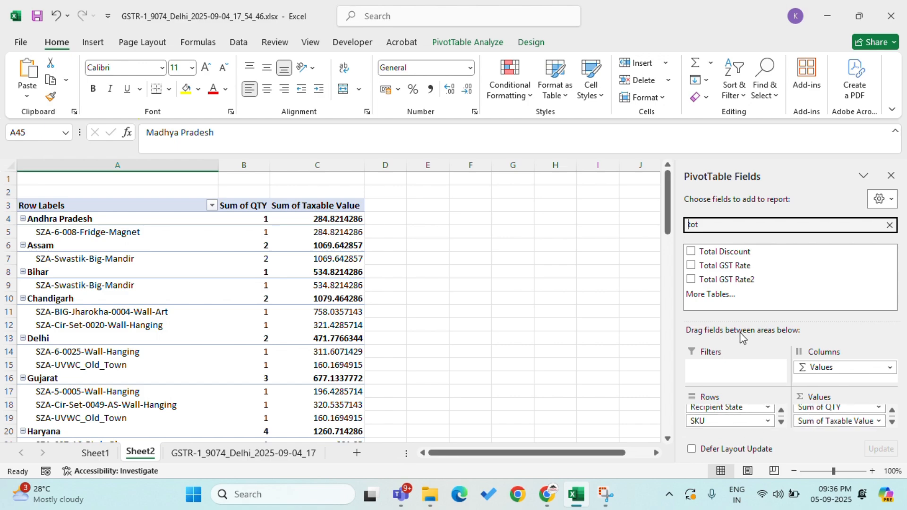
pyautogui.click(725, 265)
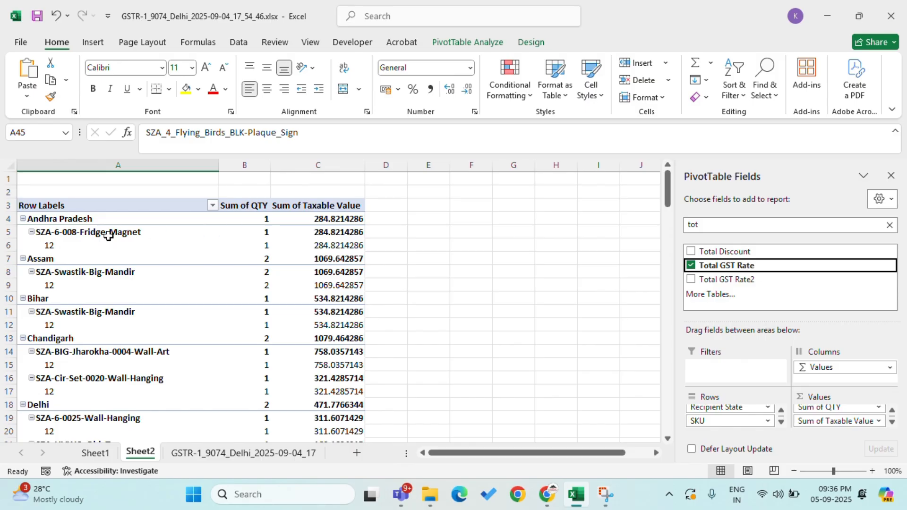
pyautogui.click(74, 221)
pyautogui.click(78, 231)
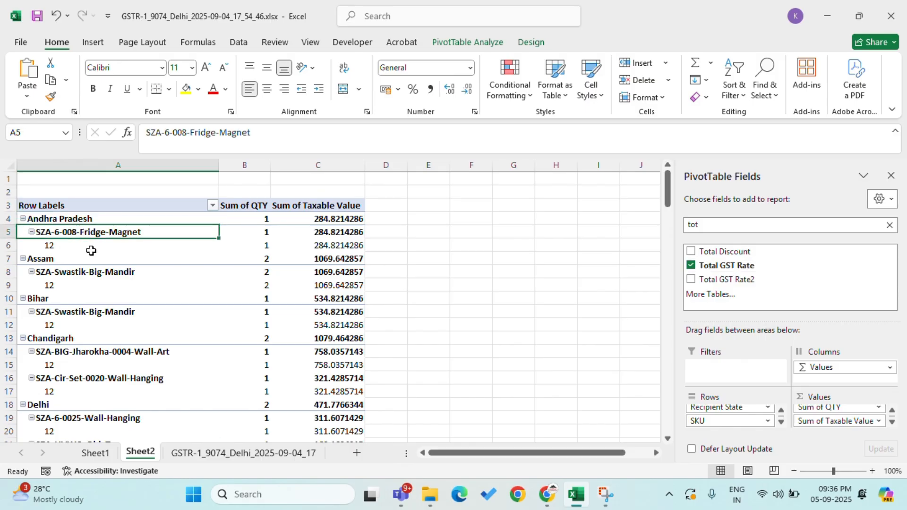
pyautogui.click(62, 254)
pyautogui.click(65, 243)
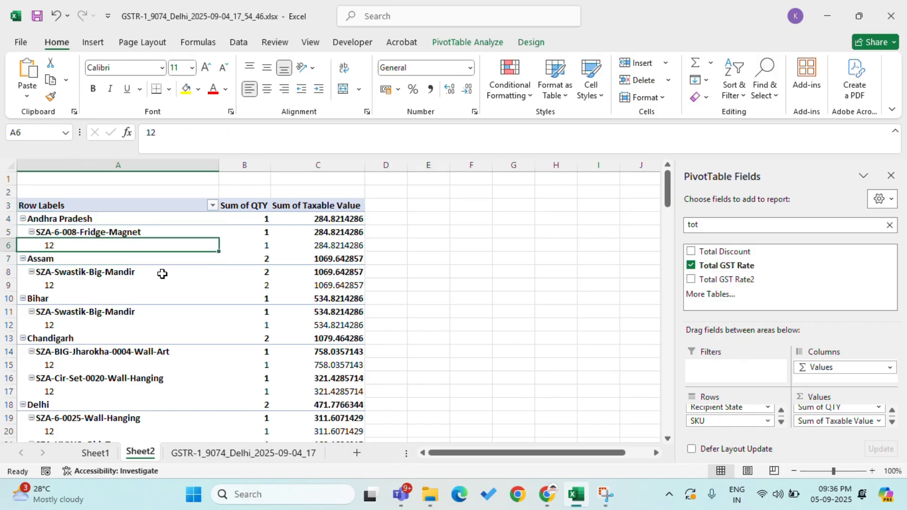
# Step: Switch to the GST portal in Chrome and open the Return Dashboard
pyautogui.click(547, 489)
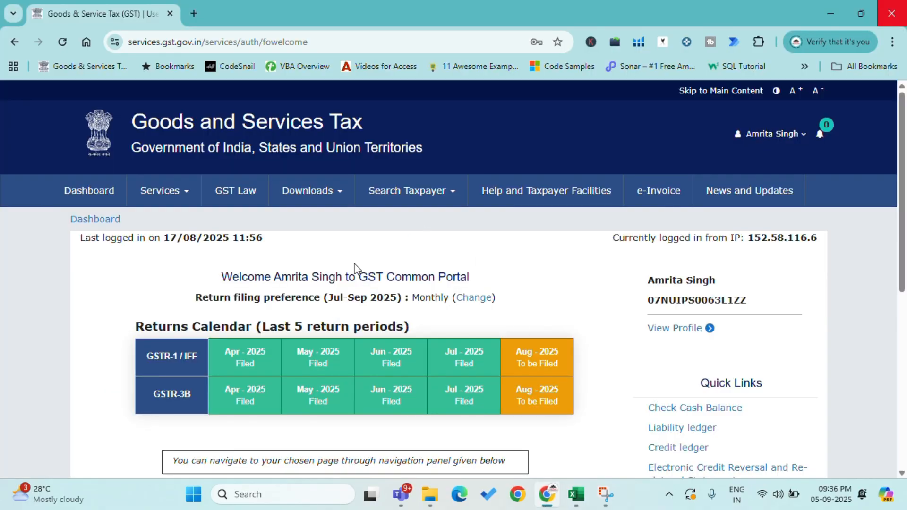
pyautogui.scroll(-7, 364, 265)
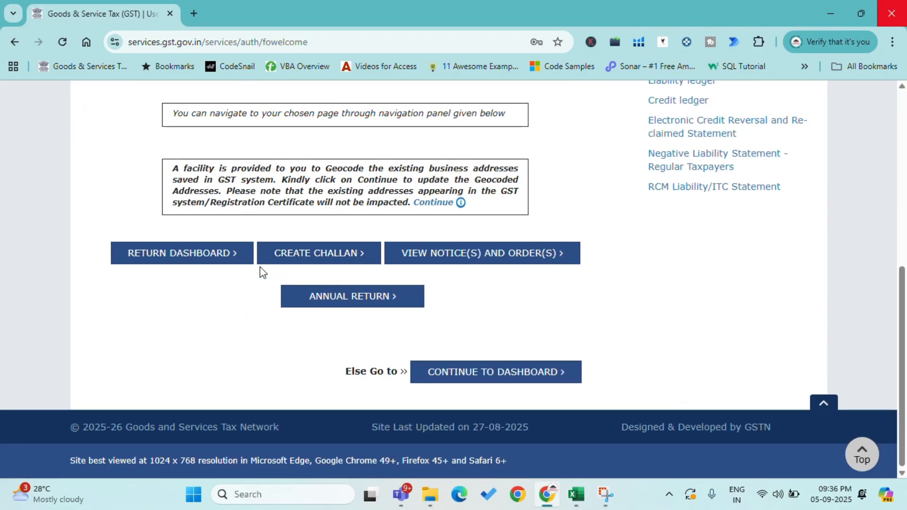
pyautogui.click(183, 265)
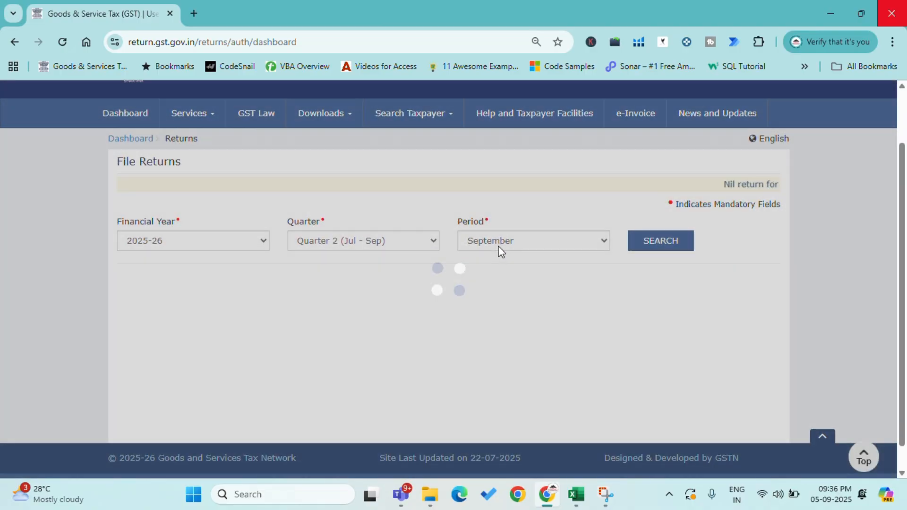
# Step: Set the filing period to August, search for its returns and bring the GSTR1 tile into view
pyautogui.click(497, 246)
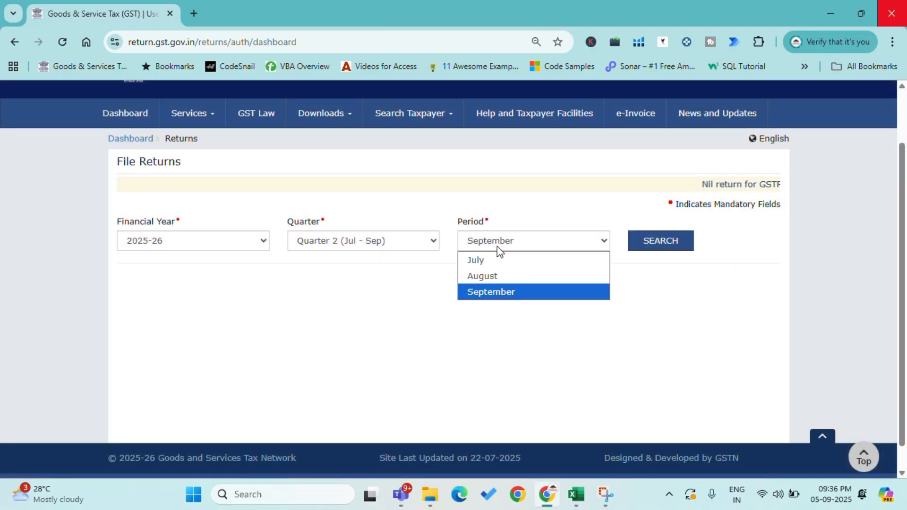
pyautogui.click(491, 276)
pyautogui.click(659, 245)
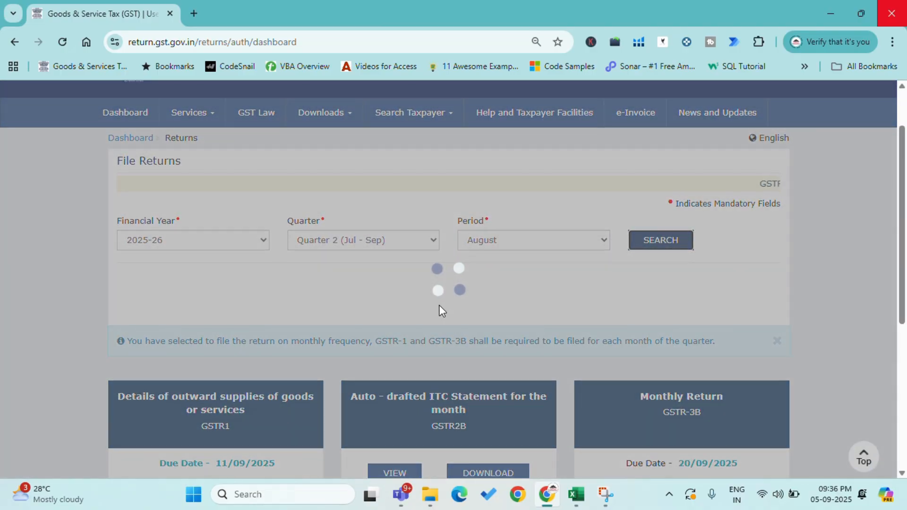
pyautogui.scroll(-3, 439, 305)
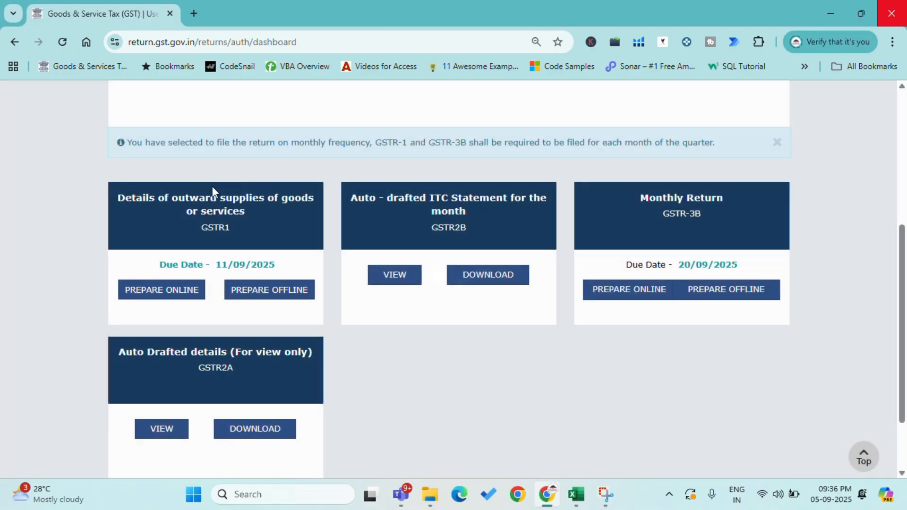
# Step: Open the August GSTR-1 return for online preparation and go to its record detail tables
pyautogui.click(255, 222)
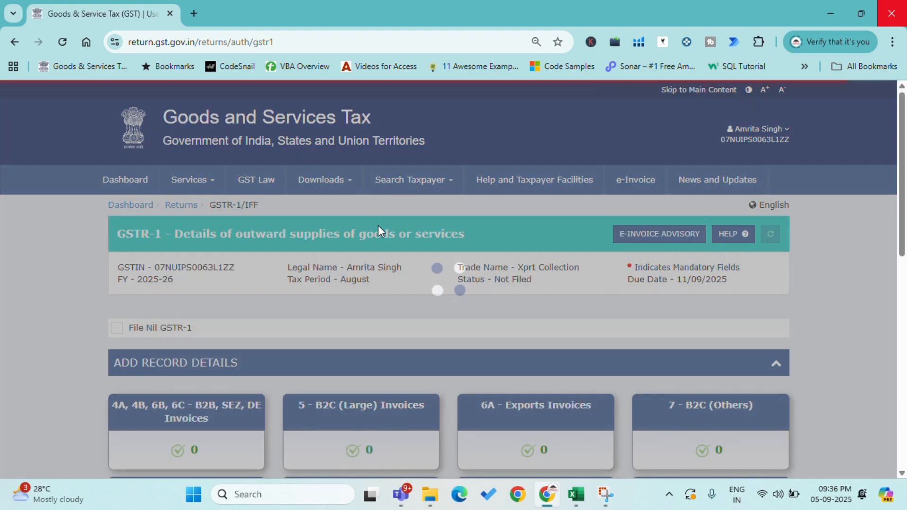
pyautogui.scroll(-4, 379, 226)
# Step: Switch to the Excel workbook and review the pivot's state, SKU and GST rate breakdown of taxable values
pyautogui.hotkey('alt', 'Tab')
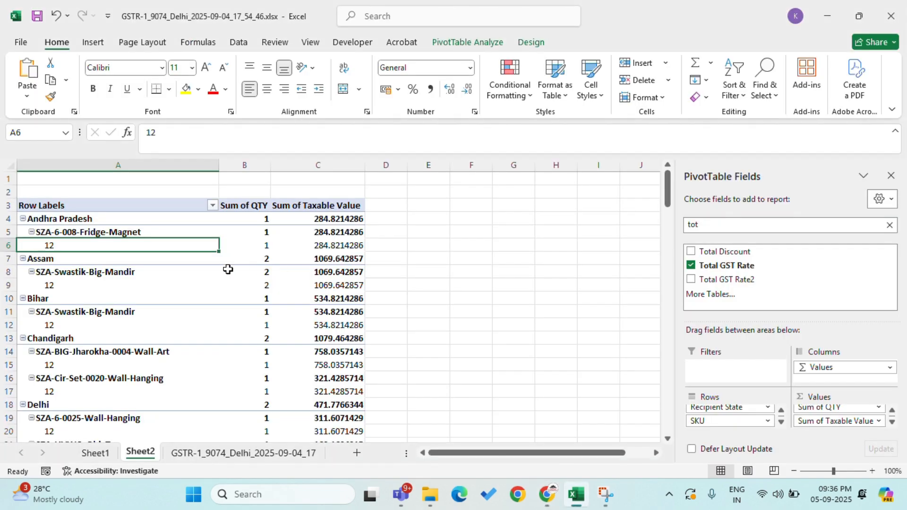
pyautogui.scroll(-5, 228, 269)
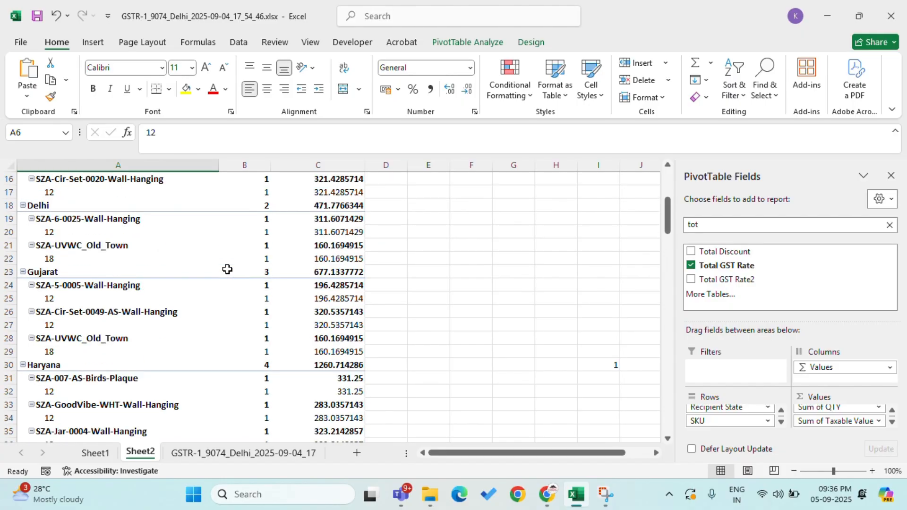
pyautogui.scroll(-2, 227, 269)
pyautogui.scroll(3, 227, 269)
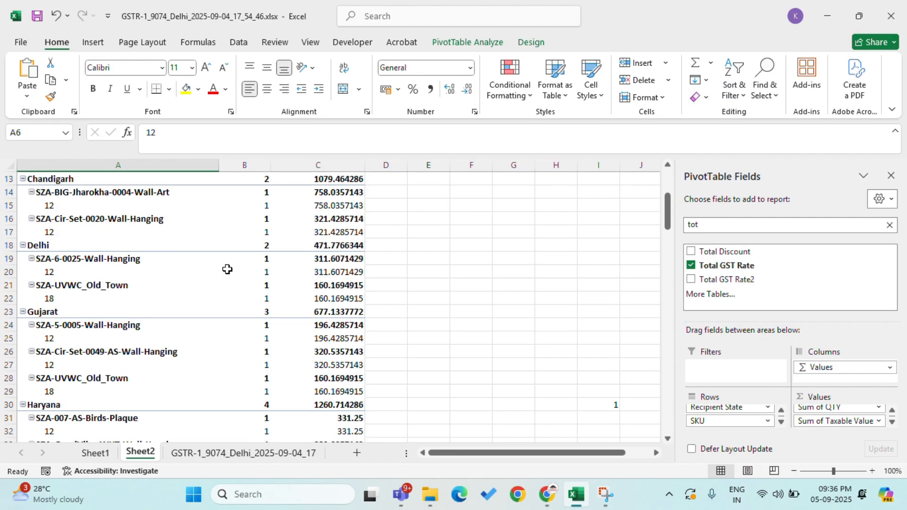
pyautogui.scroll(4, 228, 269)
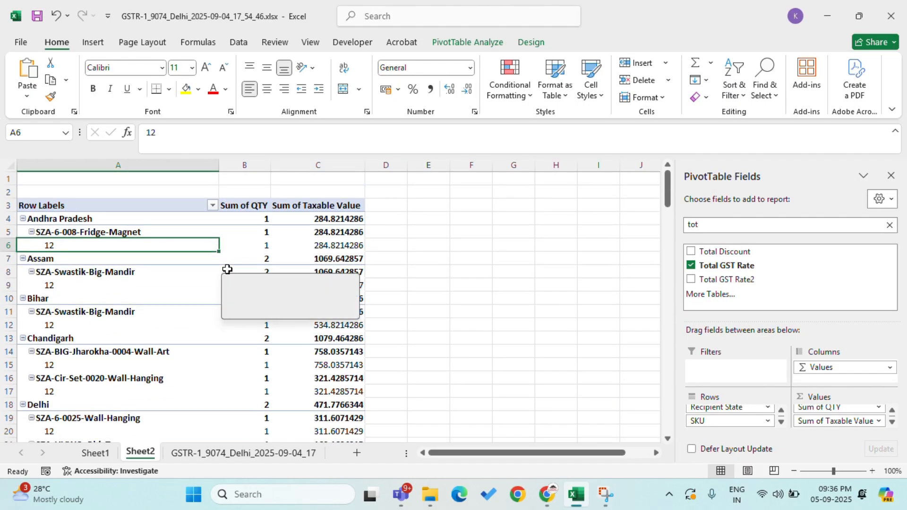
# Step: Return to the GST portal in Chrome, open the 7 - B2C (Others) table and start adding a record
pyautogui.hotkey('alt', 'Tab')
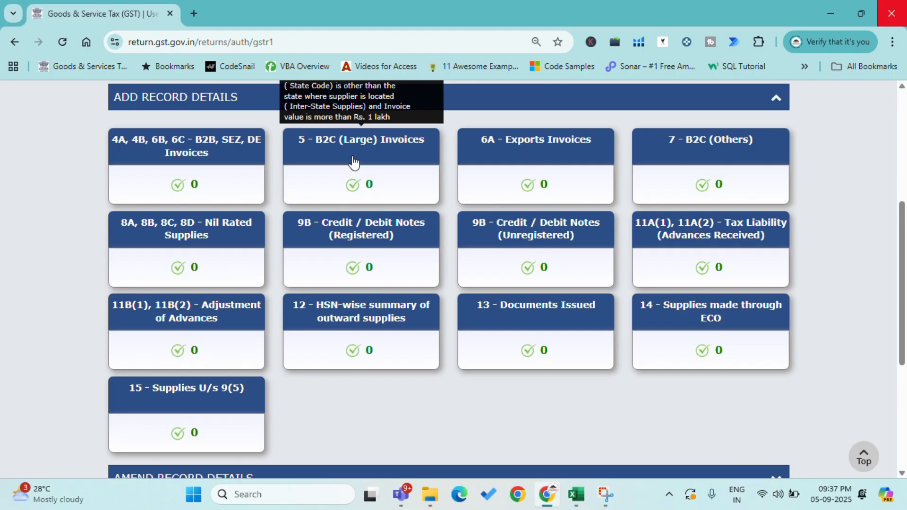
pyautogui.click(709, 178)
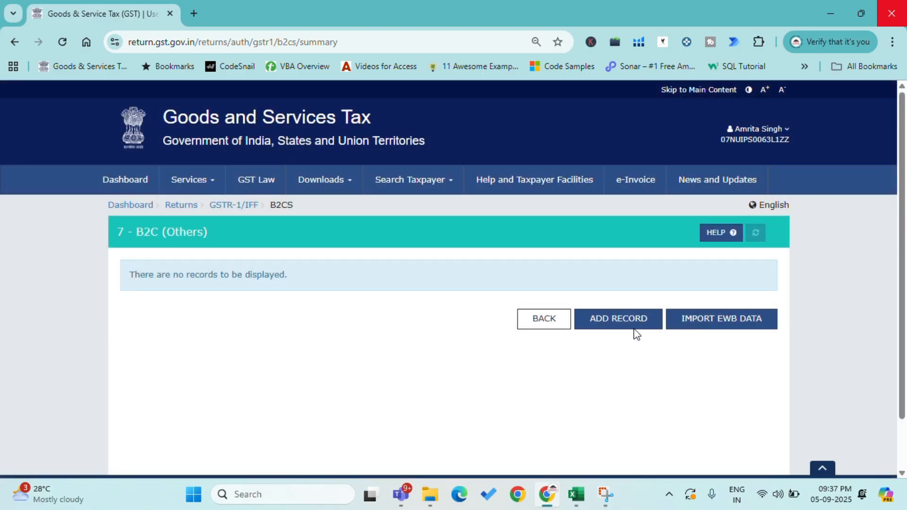
pyautogui.click(626, 326)
pyautogui.scroll(-2, 469, 285)
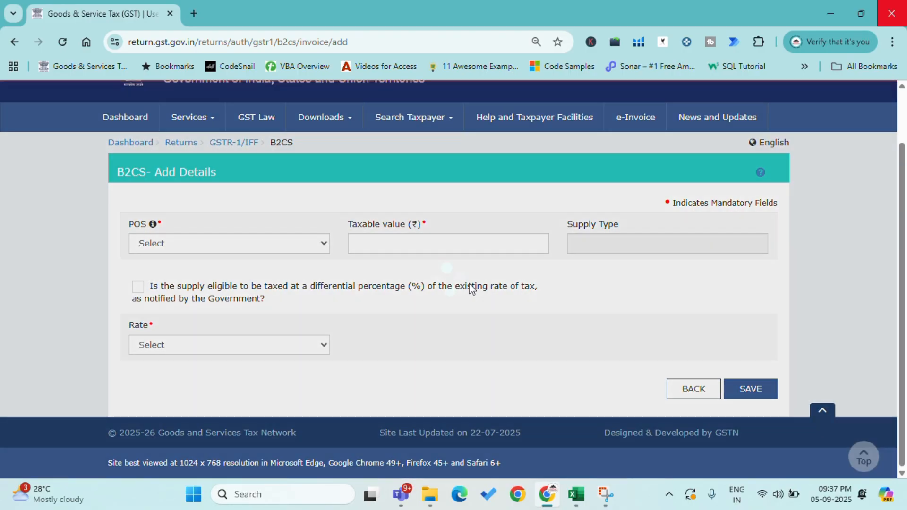
# Step: Look up the first state in the Excel pivot and set the new B2CS record's POS to 37-Andhra Pradesh
pyautogui.hotkey('alt', 'Tab')
pyautogui.click(99, 216)
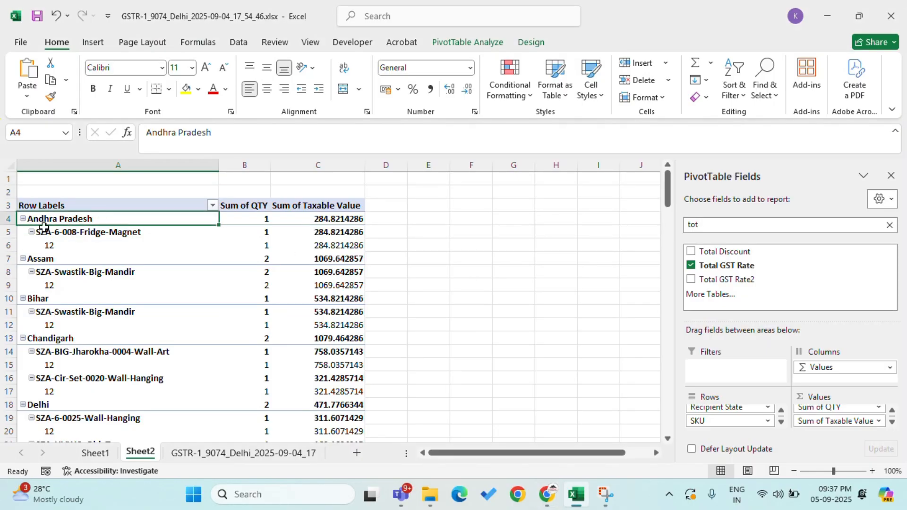
pyautogui.hotkey('alt', 'Tab')
pyautogui.click(239, 242)
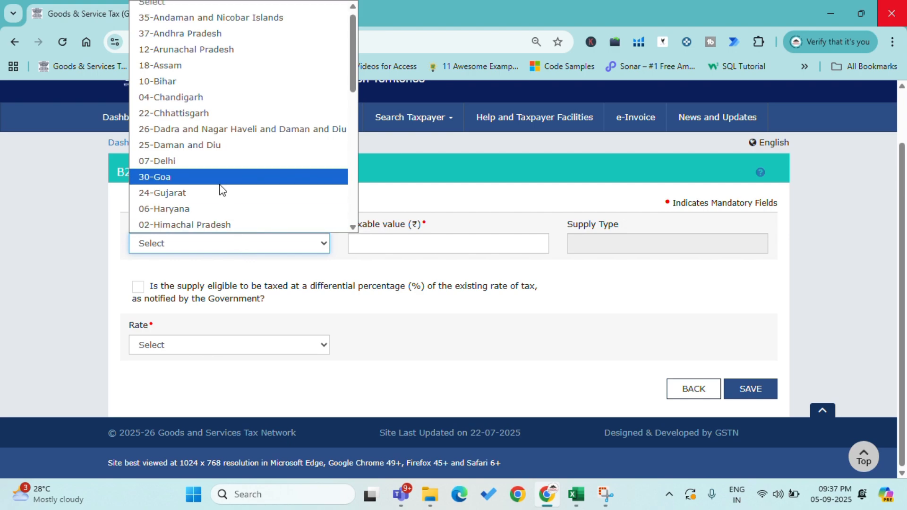
pyautogui.click(197, 33)
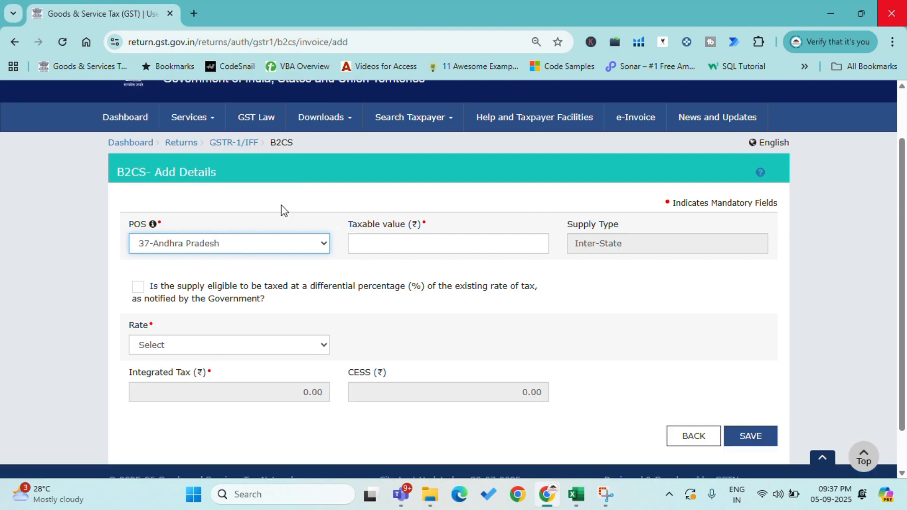
# Step: Look up Andhra Pradesh's taxable value in the Excel pivot and enter 284.82 as the B2CS record's taxable value
pyautogui.hotkey('alt', 'Tab')
pyautogui.press('Right')
pyautogui.press('Right')
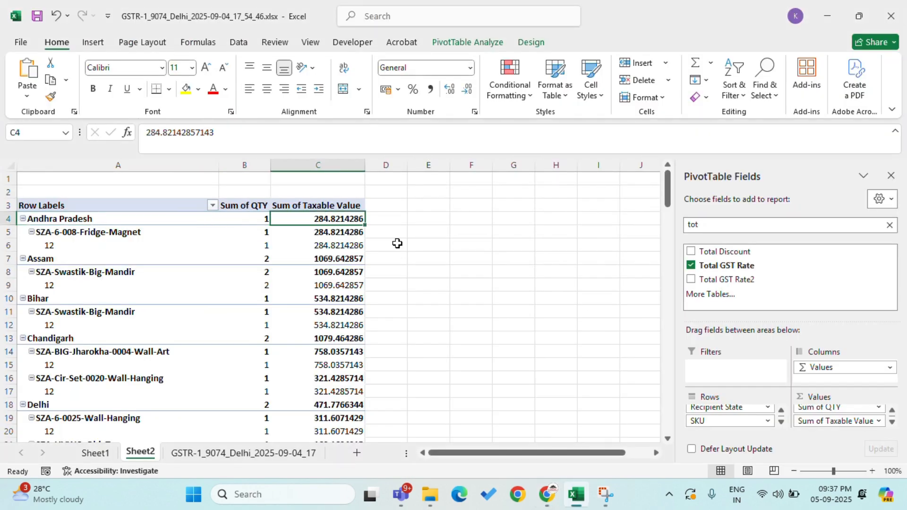
pyautogui.moveTo(242, 134); pyautogui.dragTo(72, 146)
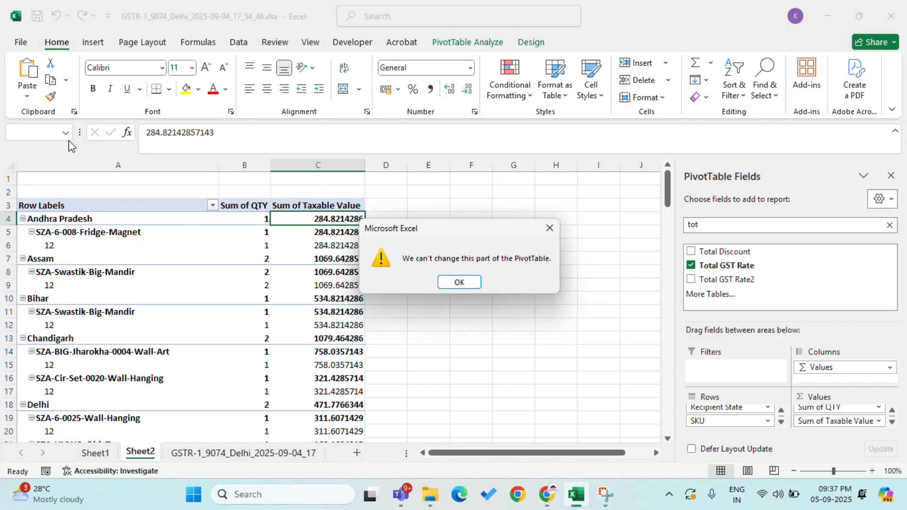
pyautogui.click(550, 227)
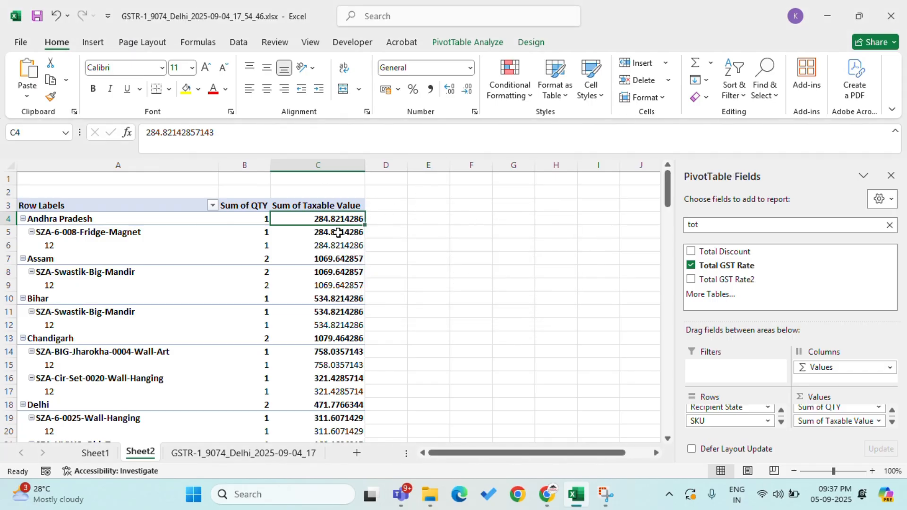
pyautogui.hotkey('alt', 'Tab')
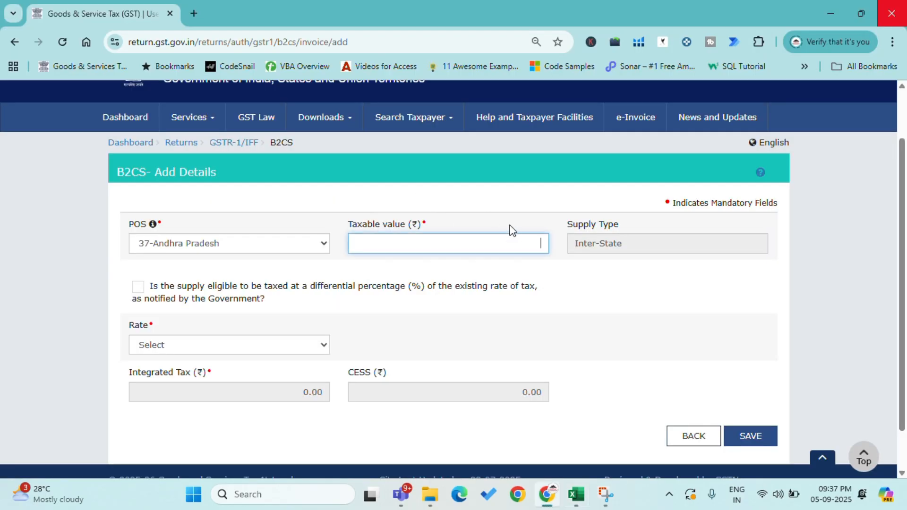
pyautogui.write('284.82')
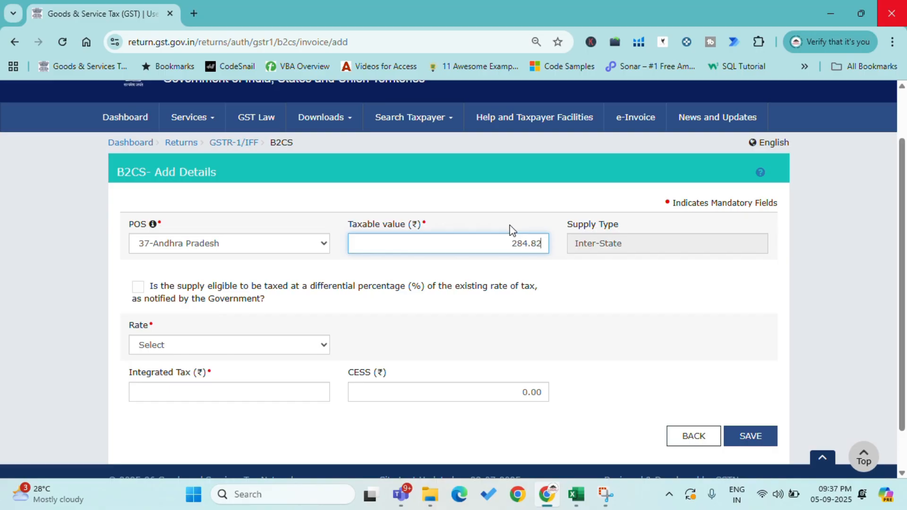
pyautogui.hotkey('alt', 'Tab')
# Step: Check Andhra Pradesh's GST rate in the Excel pivot, set the record's rate to 12 and save it
pyautogui.hotkey('alt', 'Tab')
pyautogui.write('.82')
pyautogui.hotkey('alt', 'Tab')
pyautogui.click(87, 254)
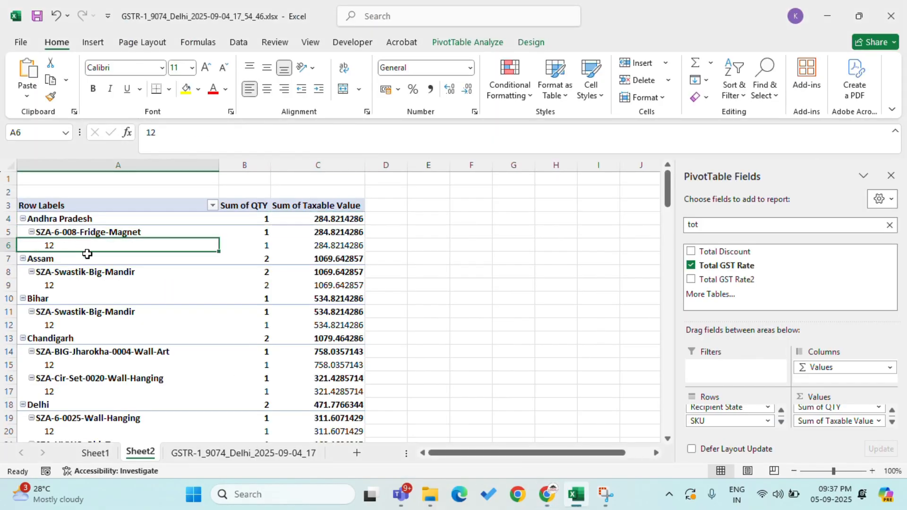
pyautogui.hotkey('alt', 'Tab')
pyautogui.click(203, 338)
pyautogui.click(175, 298)
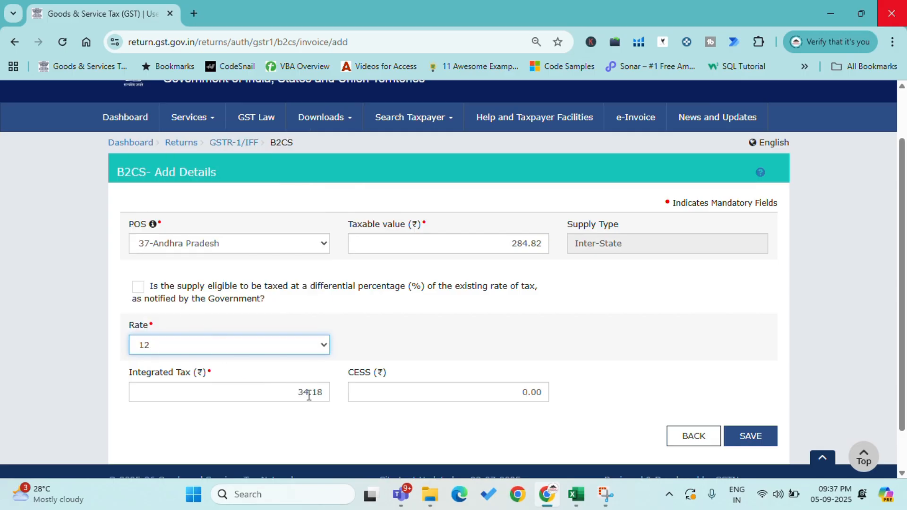
pyautogui.hotkey('alt', 'Tab')
pyautogui.hotkey('alt', 'Tab')
pyautogui.hotkey('alt', 'Tab')
# Step: Look up the next state in the Excel pivot and set the new B2CS record's POS to 18-Assam
pyautogui.hotkey('alt', 'Tab')
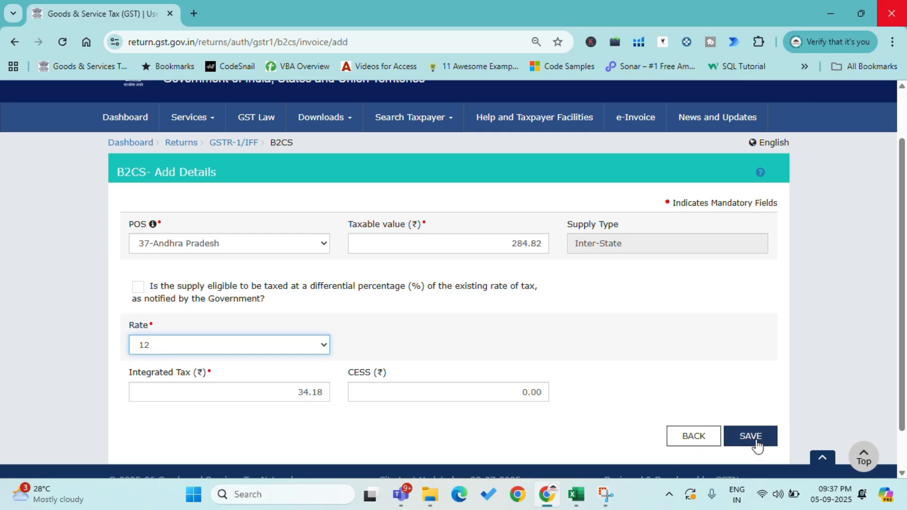
pyautogui.click(757, 442)
pyautogui.hotkey('alt', 'Tab')
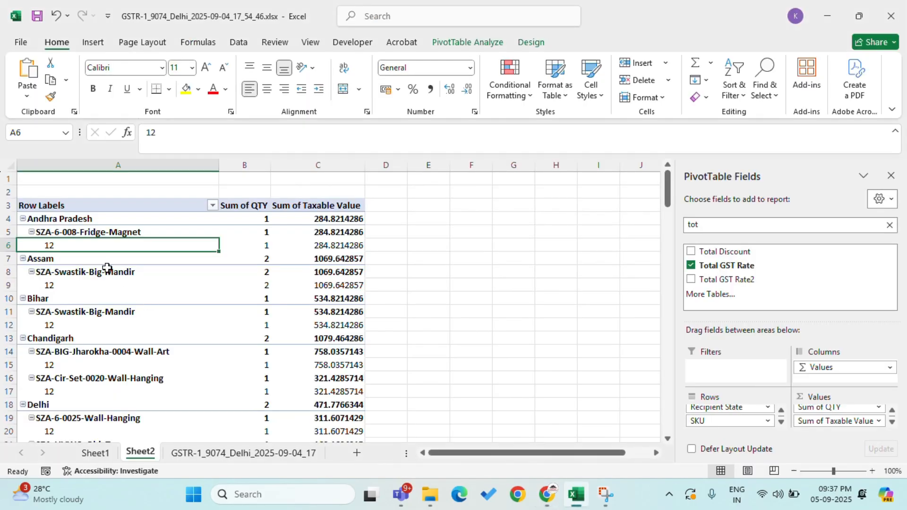
pyautogui.click(76, 259)
pyautogui.hotkey('alt', 'Tab')
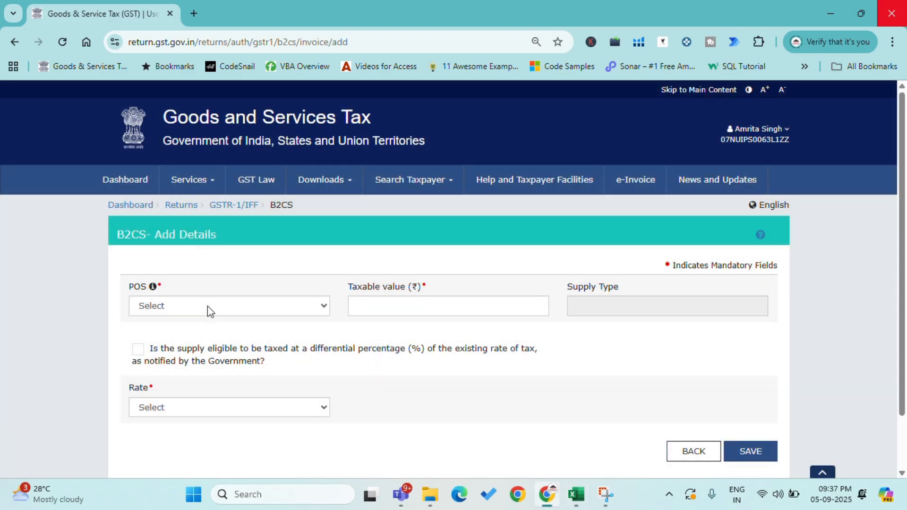
pyautogui.click(208, 305)
pyautogui.scroll(-1, 199, 236)
pyautogui.scroll(1, 199, 200)
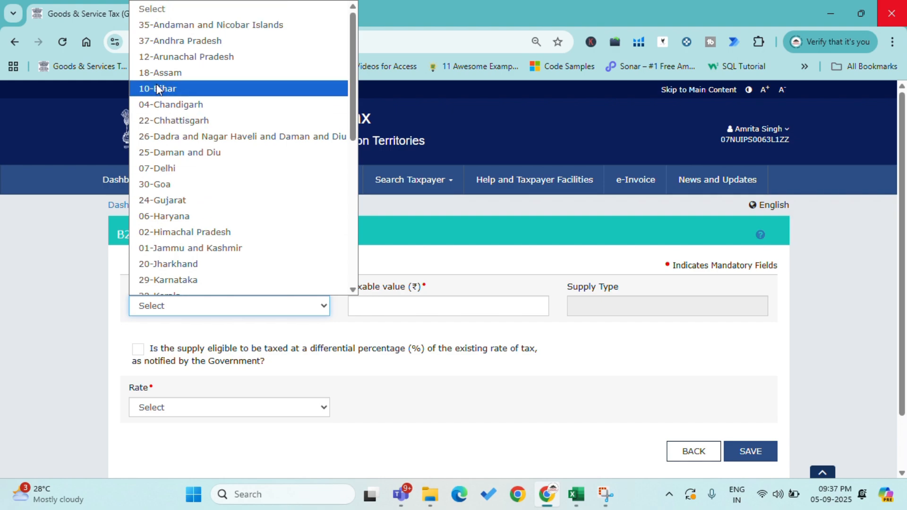
pyautogui.click(186, 73)
# Step: Look up Assam's taxable value in the Excel pivot and enter 1069.64 as the B2CS record's taxable value
pyautogui.click(376, 303)
pyautogui.hotkey('alt', 'Tab')
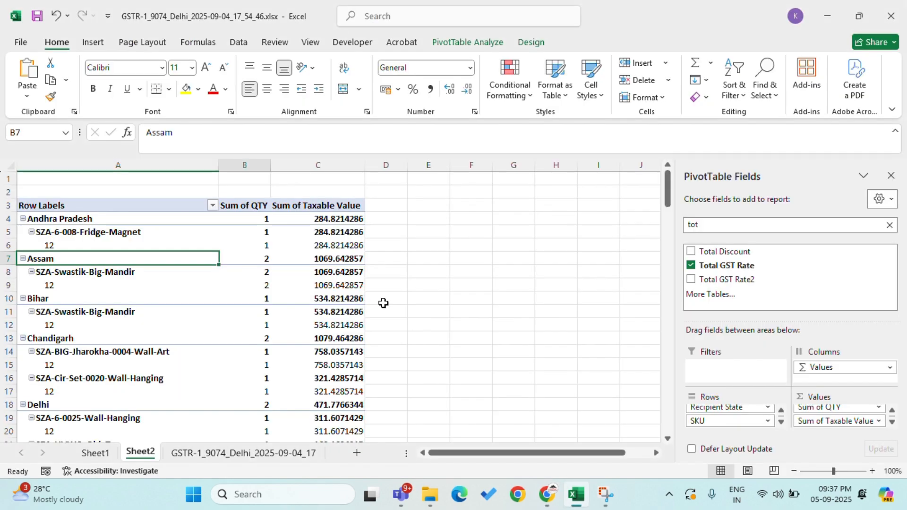
pyautogui.press('Right')
pyautogui.press('Right')
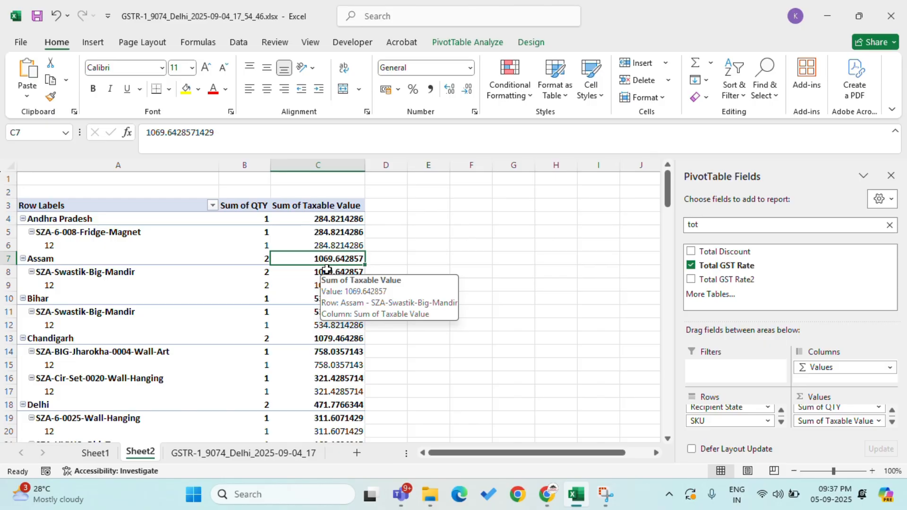
pyautogui.hotkey('alt', 'Tab')
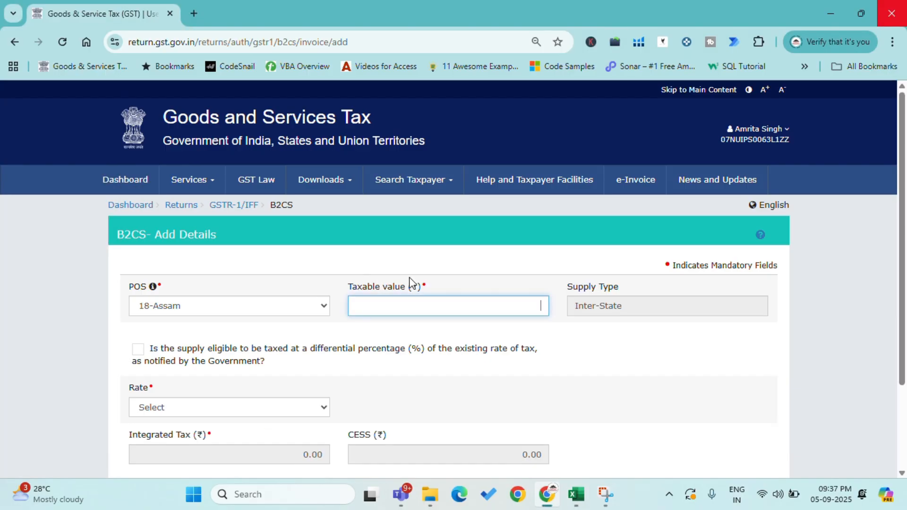
pyautogui.write('1,069.64')
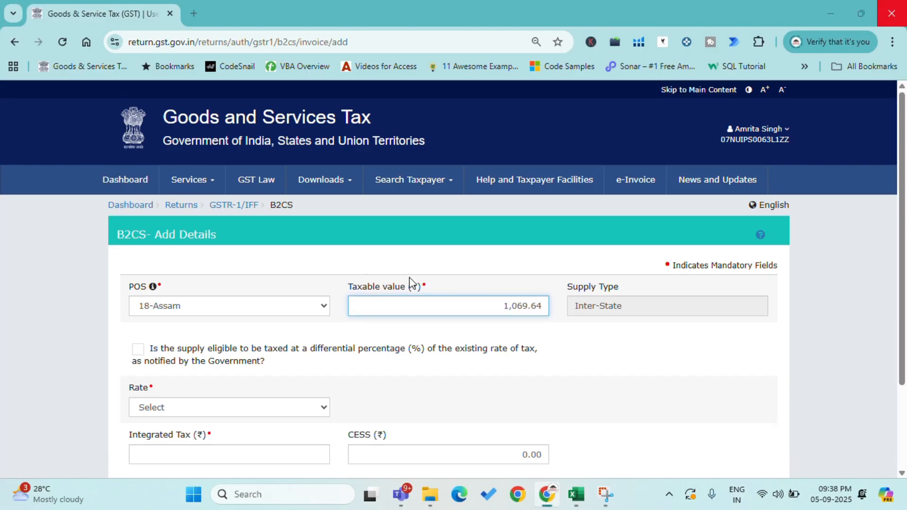
pyautogui.hotkey('alt', 'Tab')
# Step: Check Assam's GST rate in the Excel pivot, set the record's rate to 12 and save it
pyautogui.hotkey('alt', 'Tab')
pyautogui.scroll(-3, 294, 324)
pyautogui.hotkey('alt', 'Tab')
pyautogui.click(85, 282)
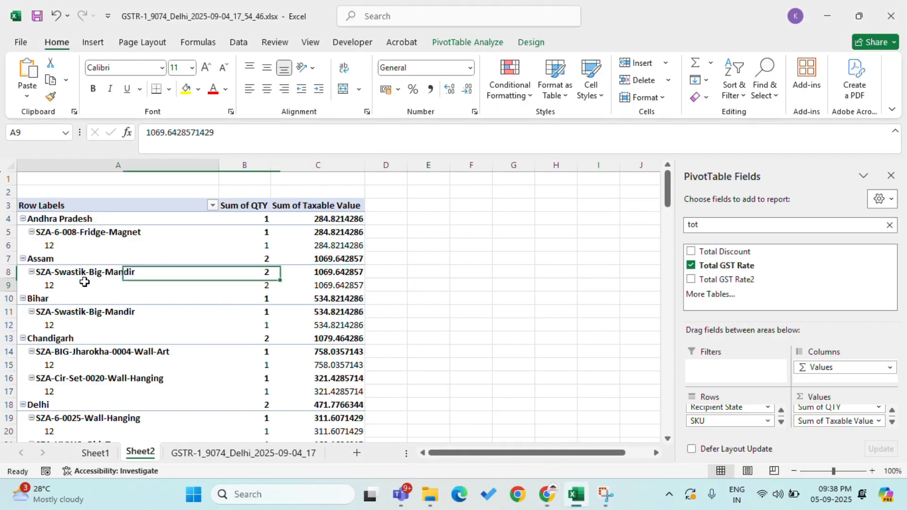
pyautogui.hotkey('alt', 'Tab')
pyautogui.click(187, 298)
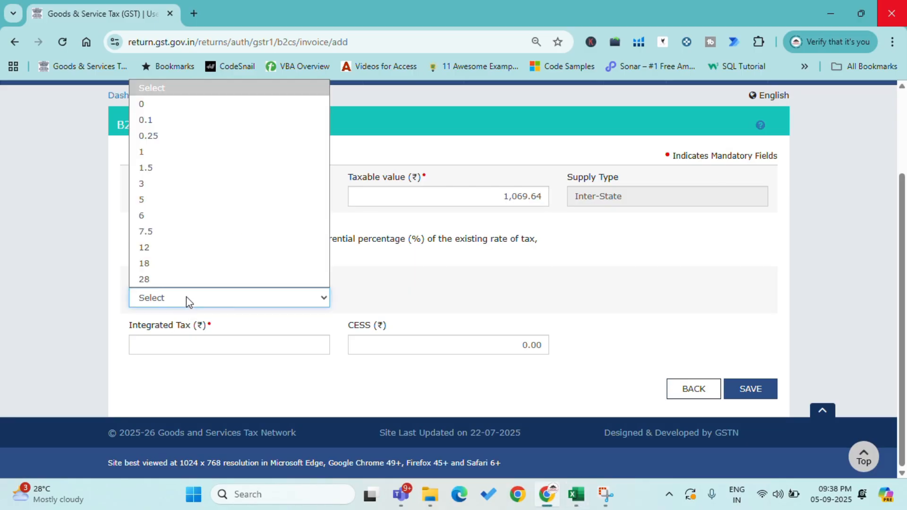
pyautogui.click(163, 248)
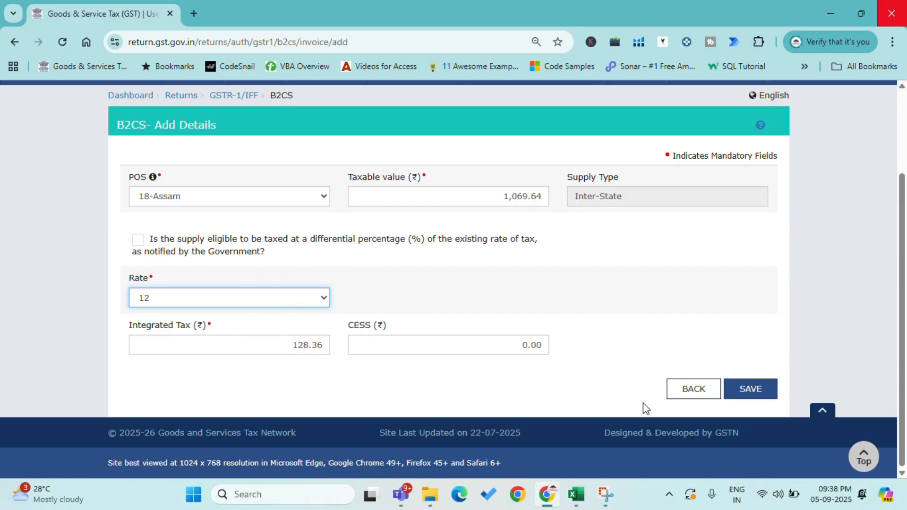
pyautogui.click(748, 389)
# Step: Look up the state after Assam in the Excel pivot and set the new B2CS record's POS to 10-Bihar
pyautogui.hotkey('alt', 'Tab')
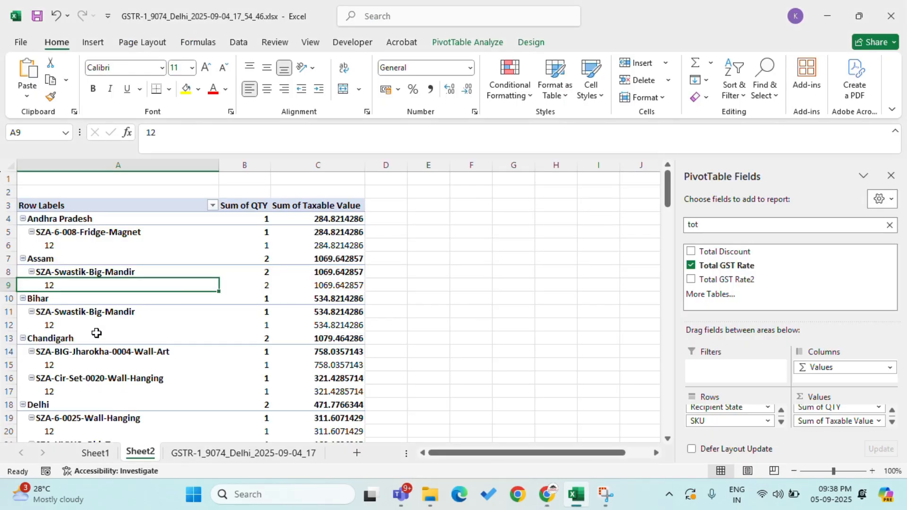
pyautogui.click(76, 308)
pyautogui.click(68, 295)
pyautogui.hotkey('alt', 'Tab')
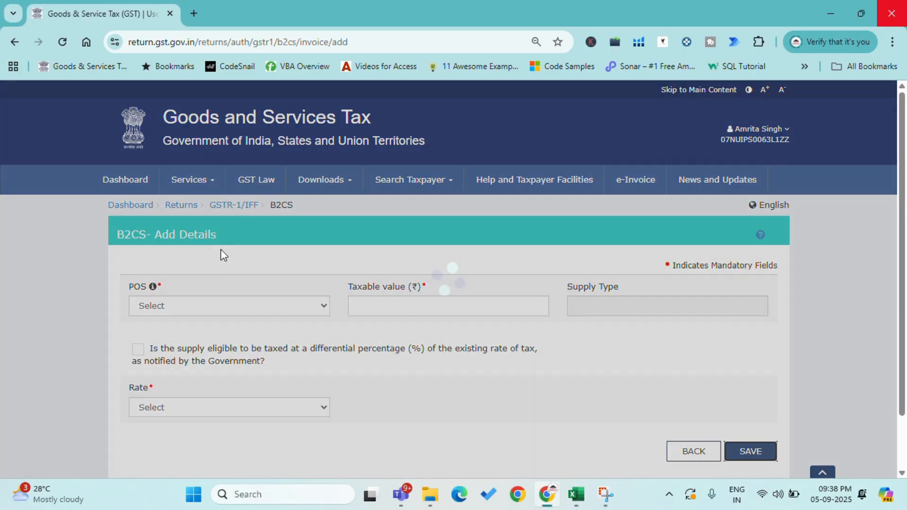
pyautogui.click(232, 311)
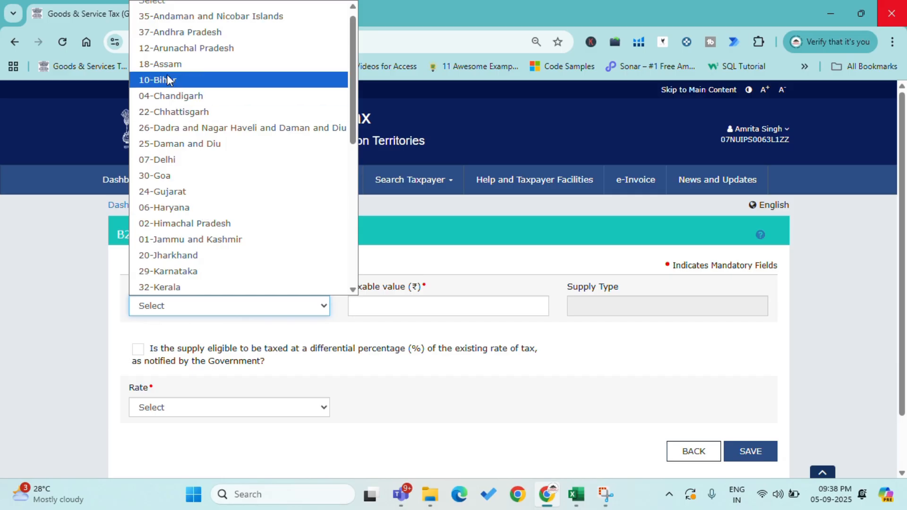
pyautogui.click(166, 75)
# Step: Look up Bihar's taxable value in the Excel pivot and enter 534.82 as the B2CS record's taxable value
pyautogui.click(392, 305)
pyautogui.hotkey('alt', 'Tab')
pyautogui.press('Right')
pyautogui.press('Right')
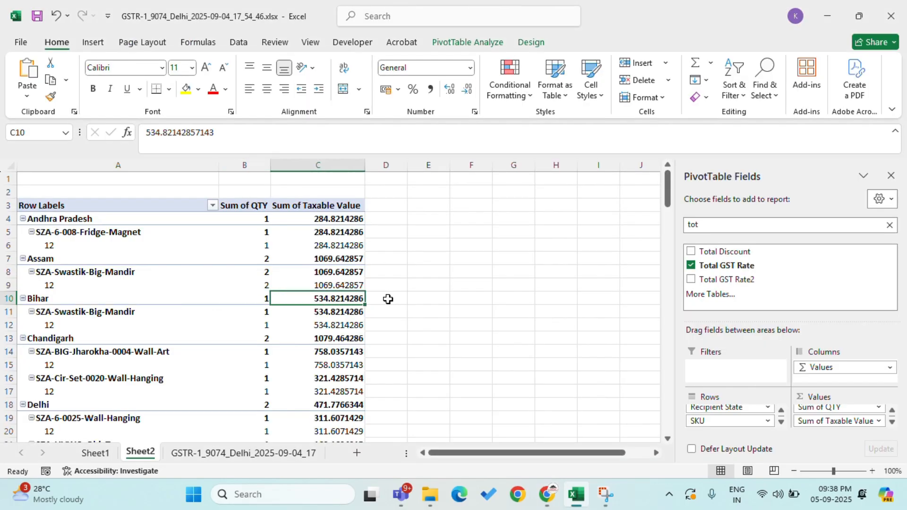
pyautogui.hotkey('alt', 'Tab')
pyautogui.write('534')
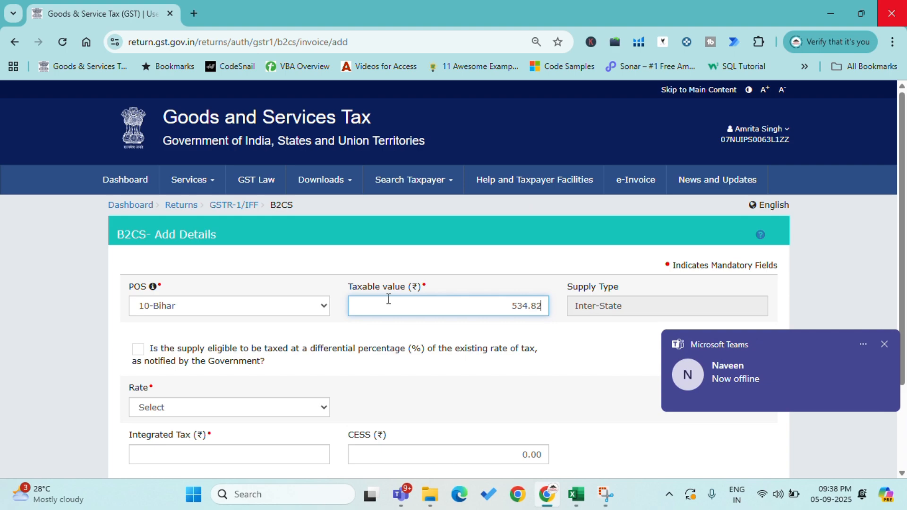
pyautogui.hotkey('alt', 'Tab')
# Step: Check Bihar's GST rate in the Excel pivot, set the B2CS record's rate to 12 and save it
pyautogui.hotkey('alt', 'Tab')
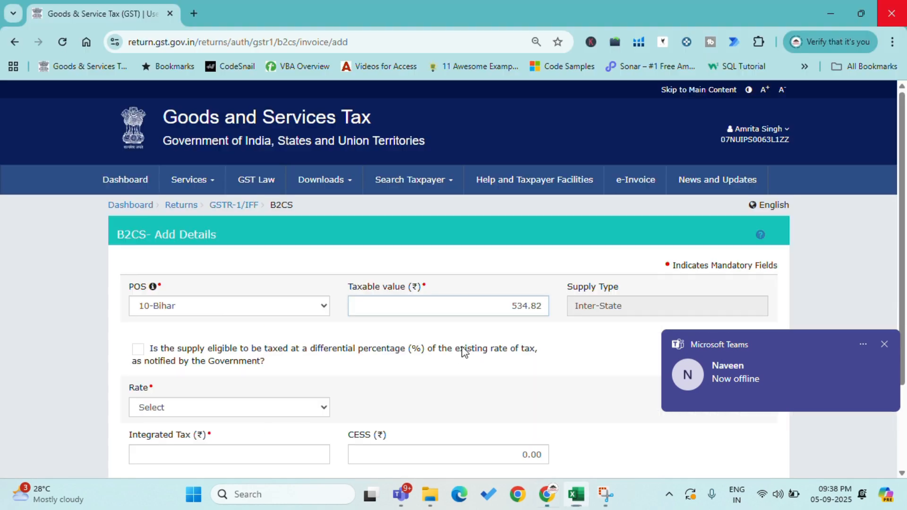
pyautogui.hotkey('alt', 'Tab')
pyautogui.click(77, 327)
pyautogui.hotkey('alt', 'Tab')
pyautogui.write('.82')
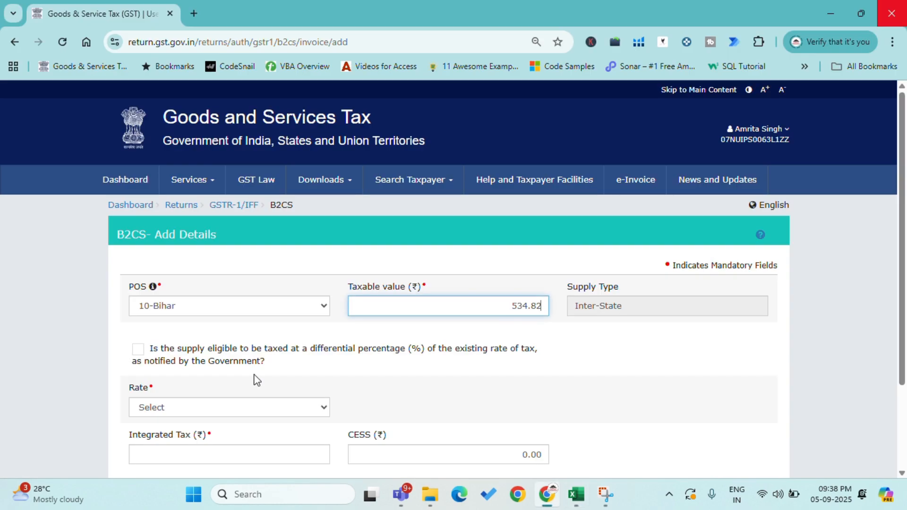
pyautogui.click(229, 407)
pyautogui.click(227, 357)
pyautogui.scroll(-3, 455, 374)
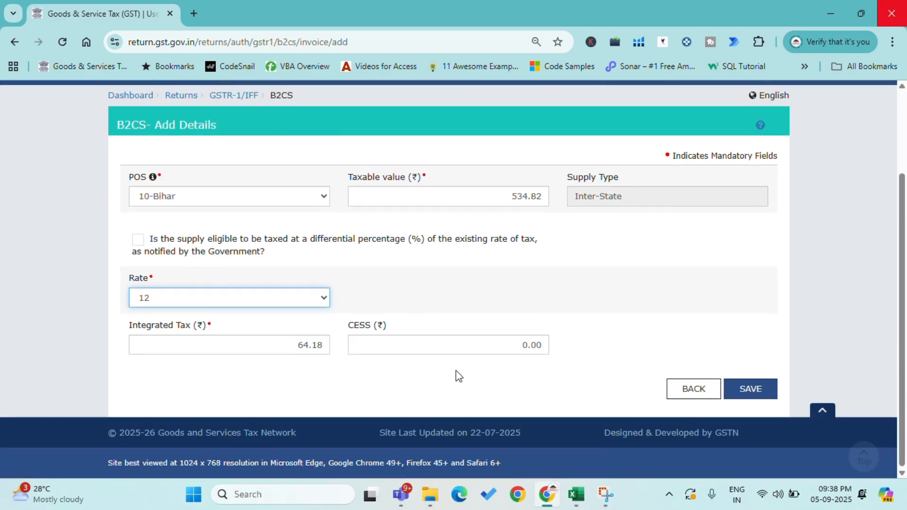
pyautogui.click(746, 396)
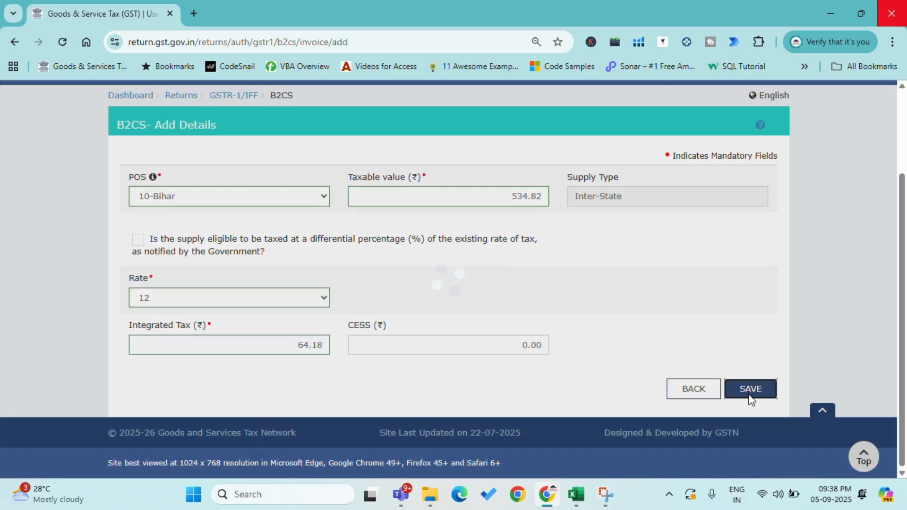
# Step: Look up the state after Bihar in the Excel pivot and set the new B2CS record's POS to 04-Chandigarh
pyautogui.hotkey('alt', 'Tab')
pyautogui.click(66, 351)
pyautogui.hotkey('alt', 'Tab')
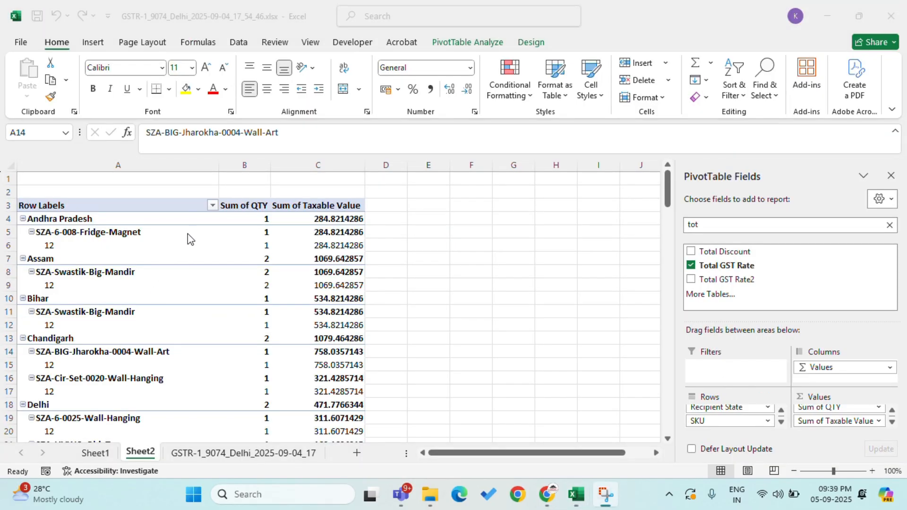
pyautogui.click(71, 341)
pyautogui.hotkey('alt', 'Tab')
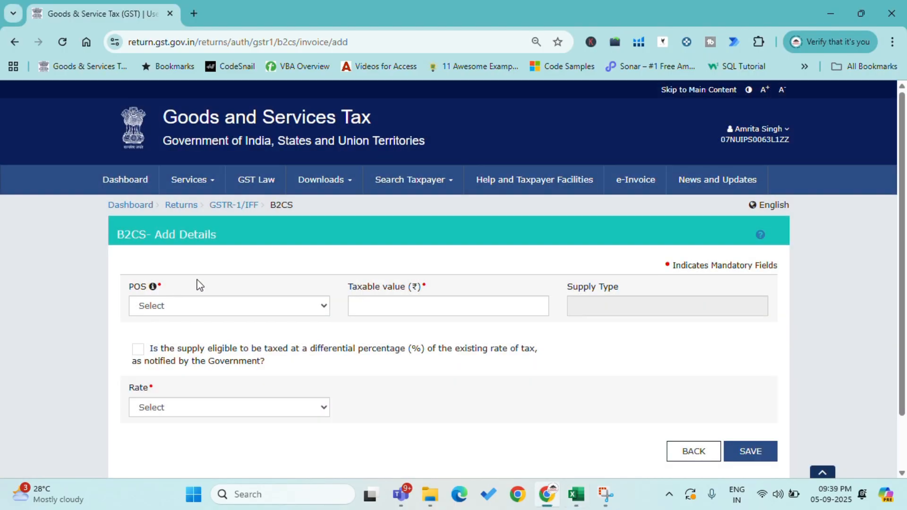
pyautogui.click(187, 303)
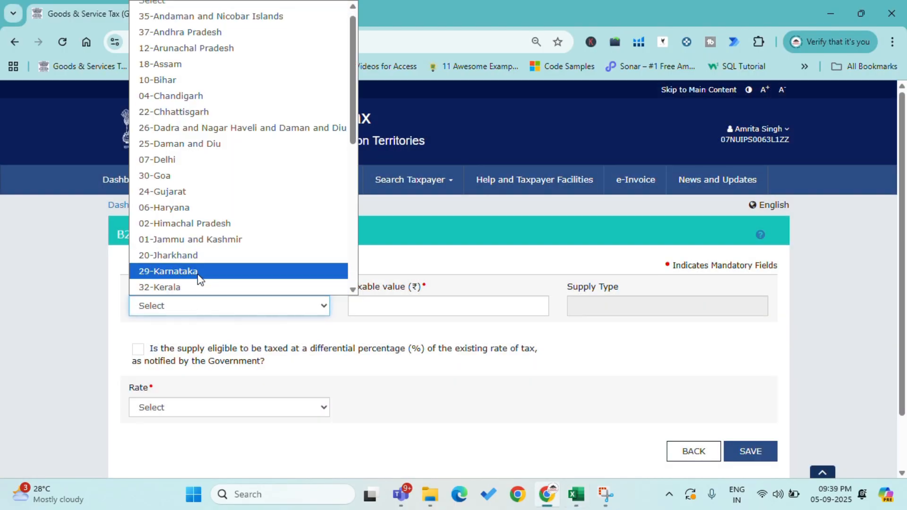
pyautogui.click(201, 96)
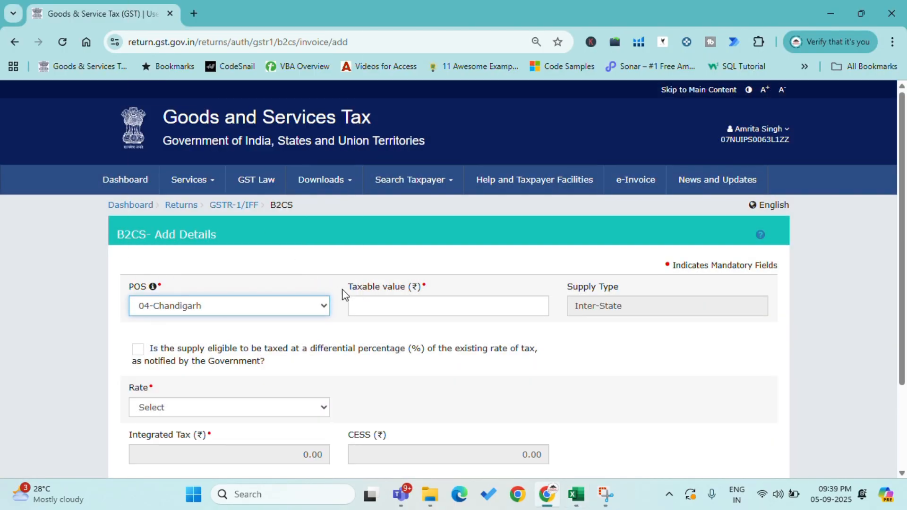
# Step: Look up Chandigarh's total taxable value in the Excel pivot and enter 1079.46 as the B2CS record's taxable value
pyautogui.click(385, 307)
pyautogui.hotkey('alt', 'Tab')
pyautogui.press('Right')
pyautogui.press('Right')
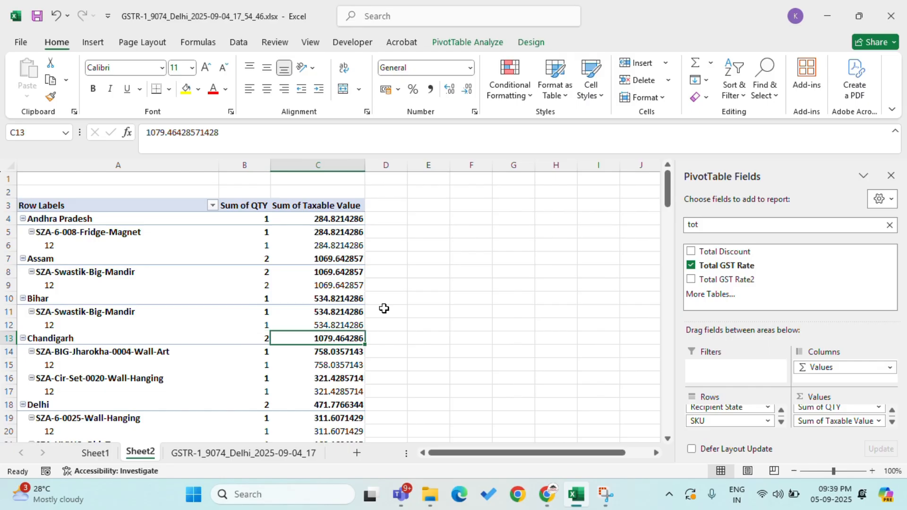
pyautogui.hotkey('alt', 'Tab')
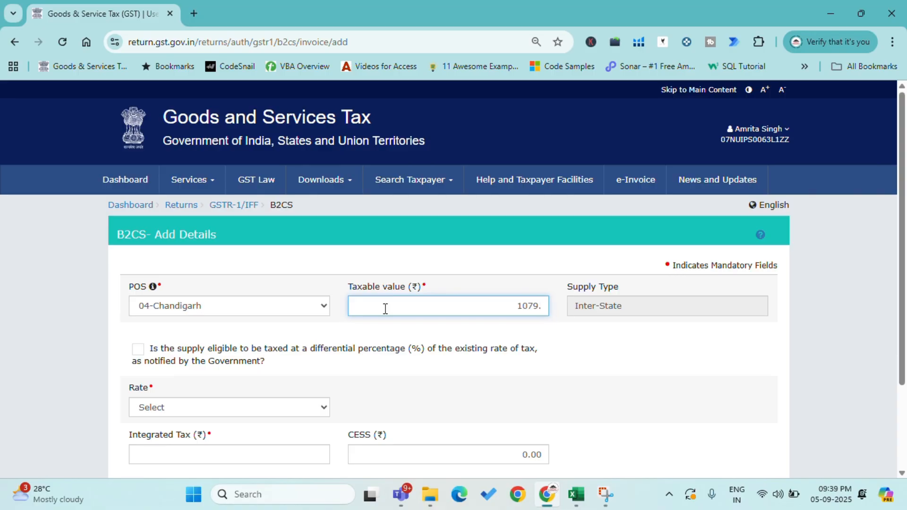
pyautogui.write('646')
pyautogui.hotkey('alt', 'Tab')
pyautogui.hotkey('alt', 'Tab')
pyautogui.hotkey('alt', 'Tab')
# Step: Check the GST rate of Chandigarh's first product in the Excel pivot and set the B2CS record's rate to 12
pyautogui.click(78, 361)
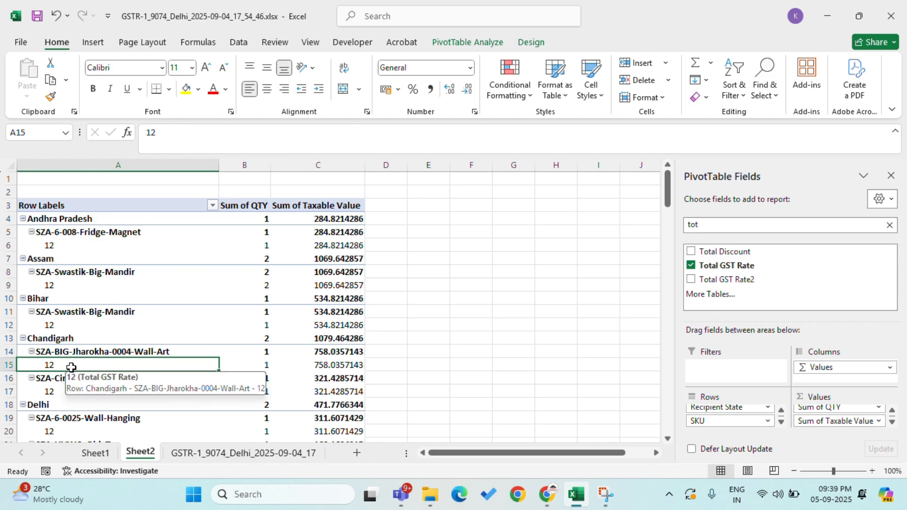
pyautogui.hotkey('alt', 'Tab')
pyautogui.click(172, 405)
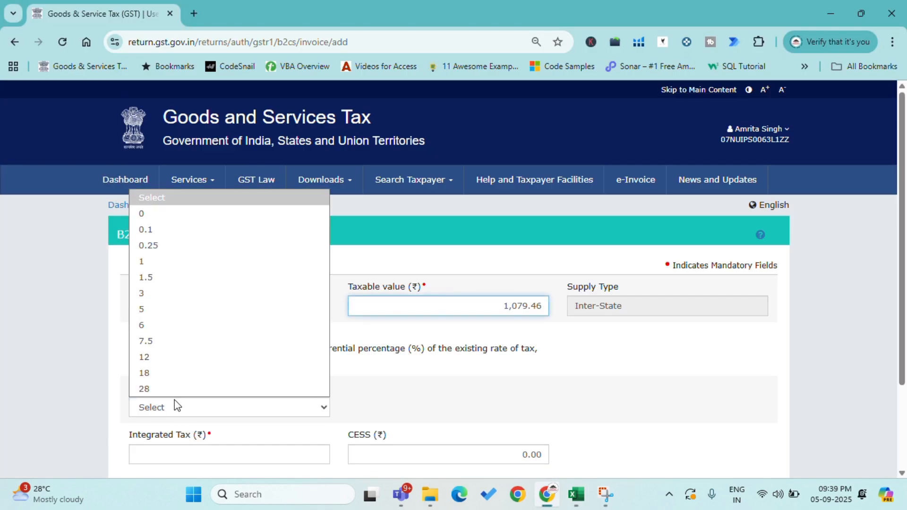
pyautogui.click(161, 365)
# Step: Compare Chandigarh's total and its two product rows in the Excel pivot with the values entered in the B2CS record
pyautogui.hotkey('alt', 'Tab')
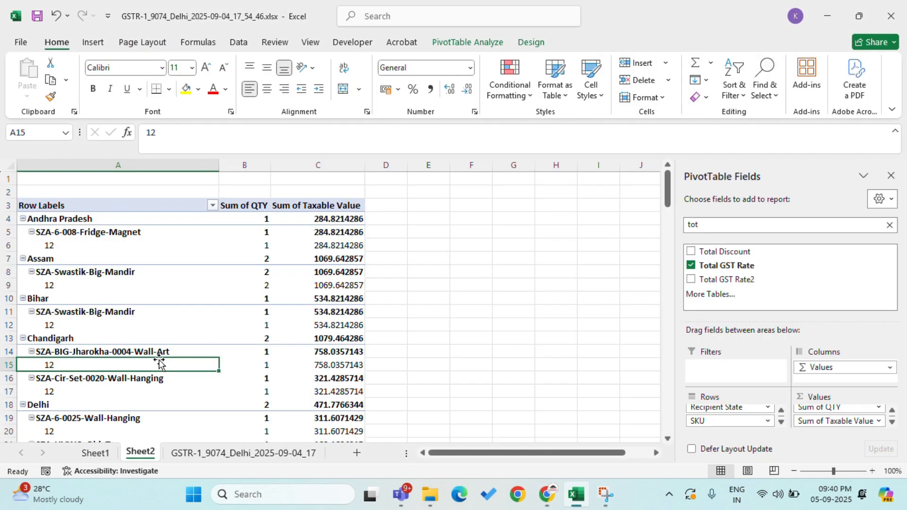
pyautogui.hotkey('alt', 'Tab')
pyautogui.hotkey('alt', 'Tab')
pyautogui.hotkey('alt', 'Tab')
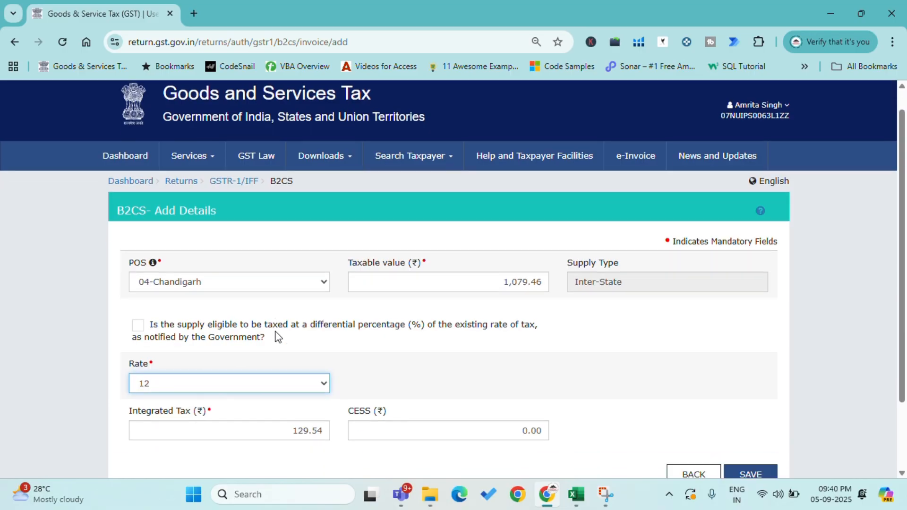
pyautogui.scroll(-2, 284, 331)
pyautogui.hotkey('alt', 'Tab')
pyautogui.scroll(-1, 146, 344)
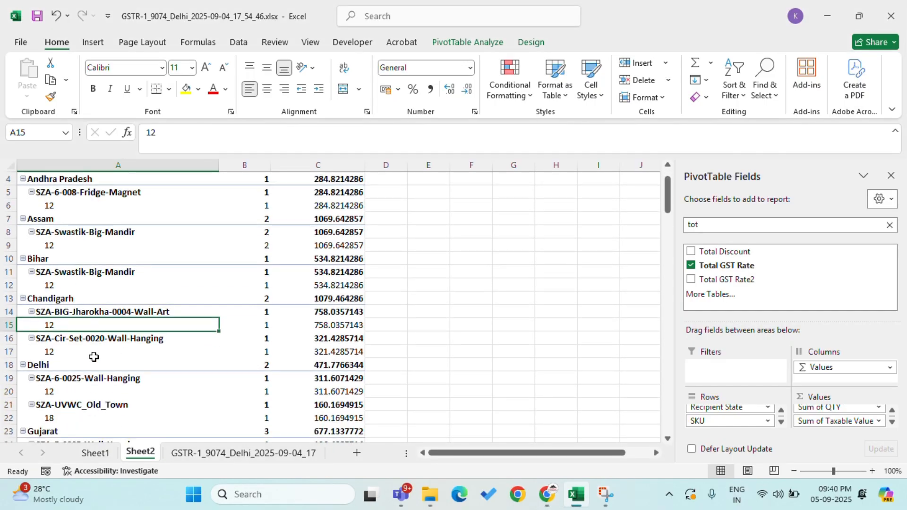
pyautogui.click(71, 339)
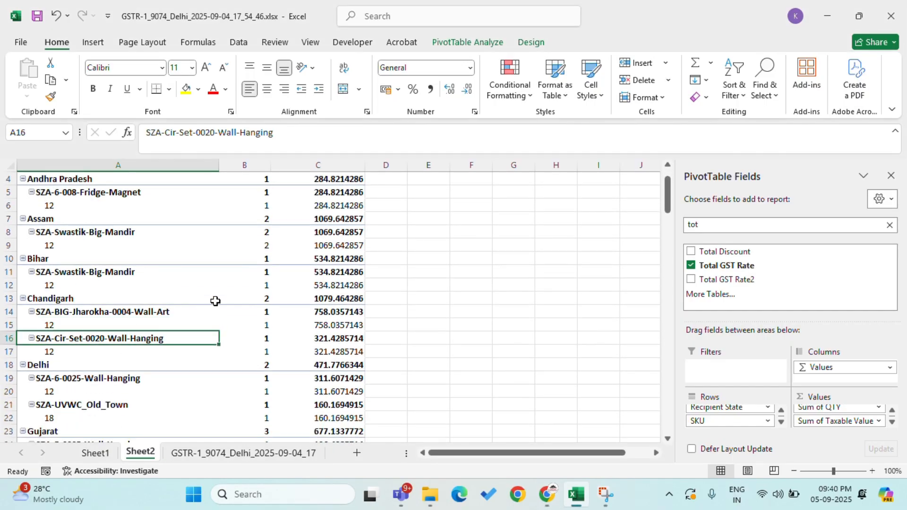
pyautogui.click(318, 299)
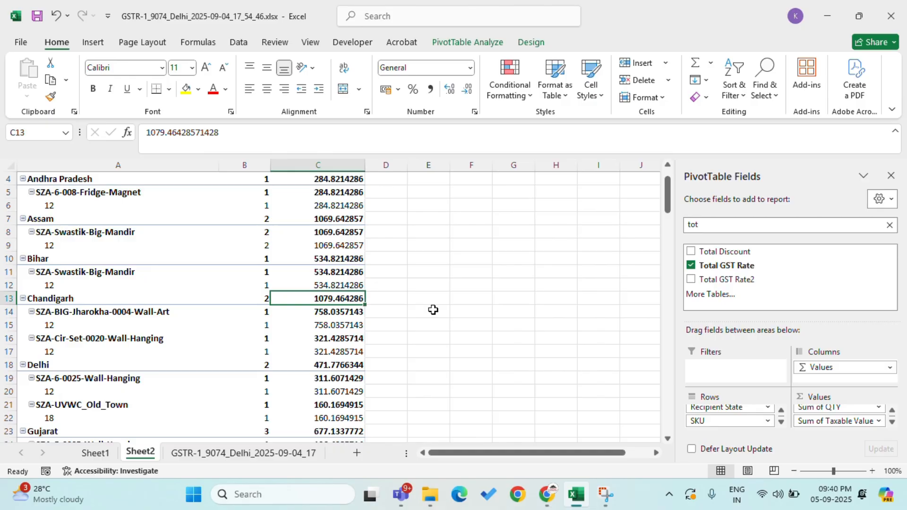
pyautogui.press('Left')
pyautogui.press('Left')
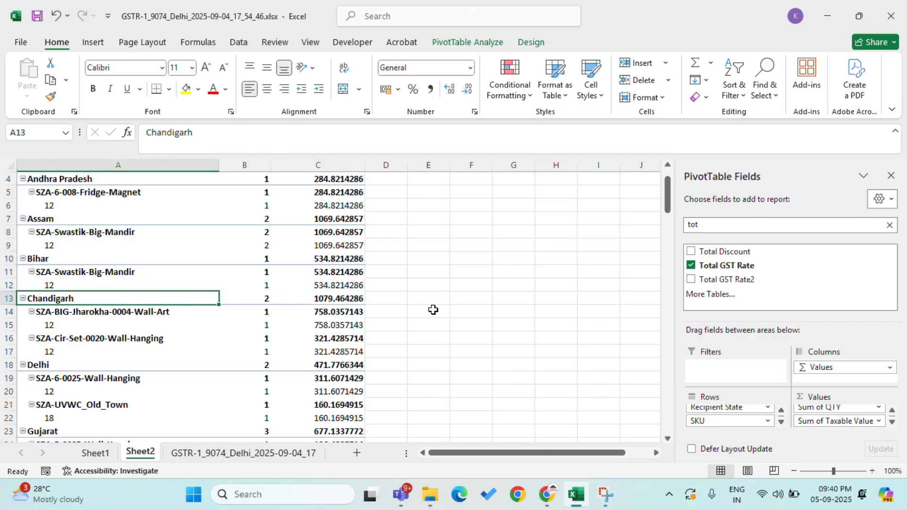
pyautogui.press('Down')
pyautogui.press('Down')
pyautogui.press('Down')
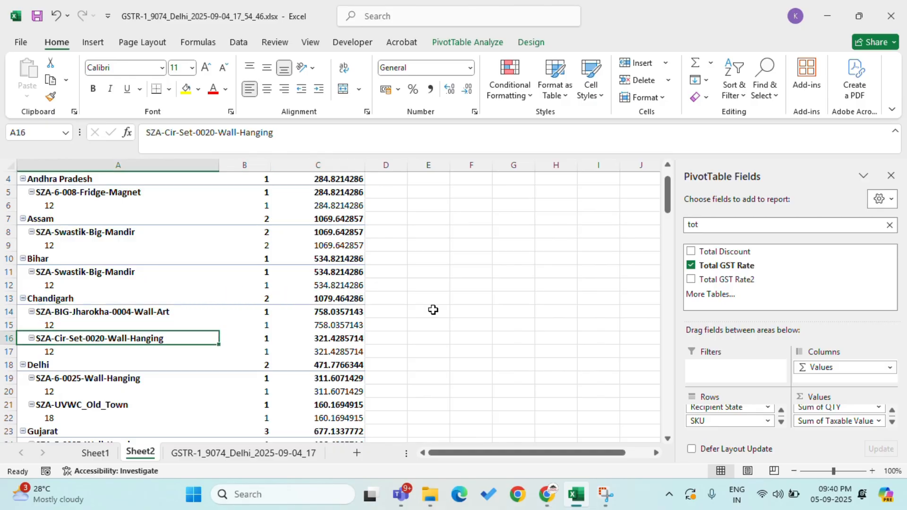
pyautogui.press('Up')
pyautogui.press('Up')
pyautogui.press('Up')
pyautogui.press('Right')
pyautogui.press('Right')
pyautogui.hotkey('alt', 'Tab')
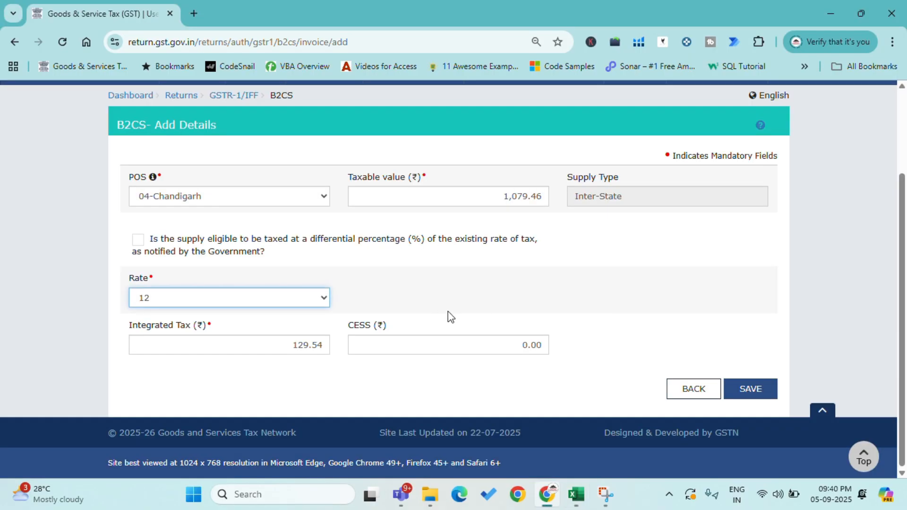
# Step: Recheck the GST rates of both Chandigarh products in the Excel pivot and save the Chandigarh B2CS record
pyautogui.hotkey('alt', 'Tab')
pyautogui.click(61, 327)
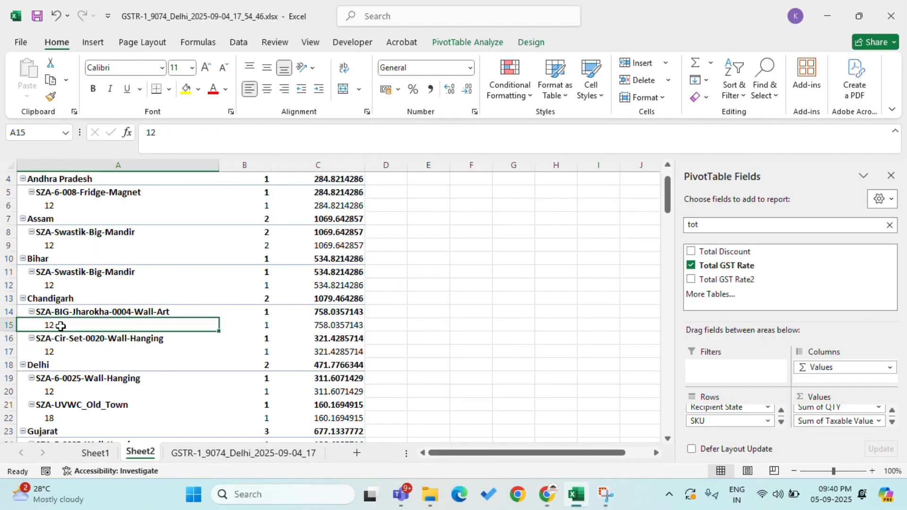
pyautogui.click(61, 350)
pyautogui.hotkey('alt', 'Tab')
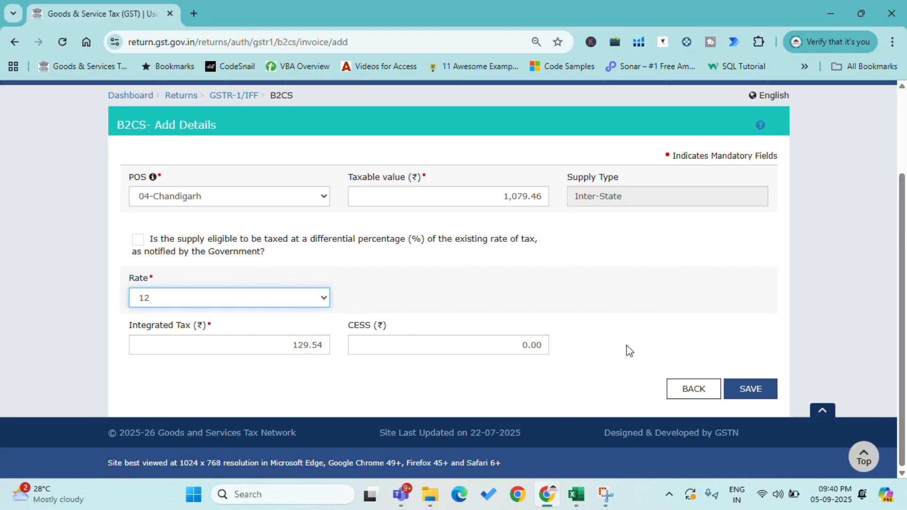
pyautogui.click(758, 394)
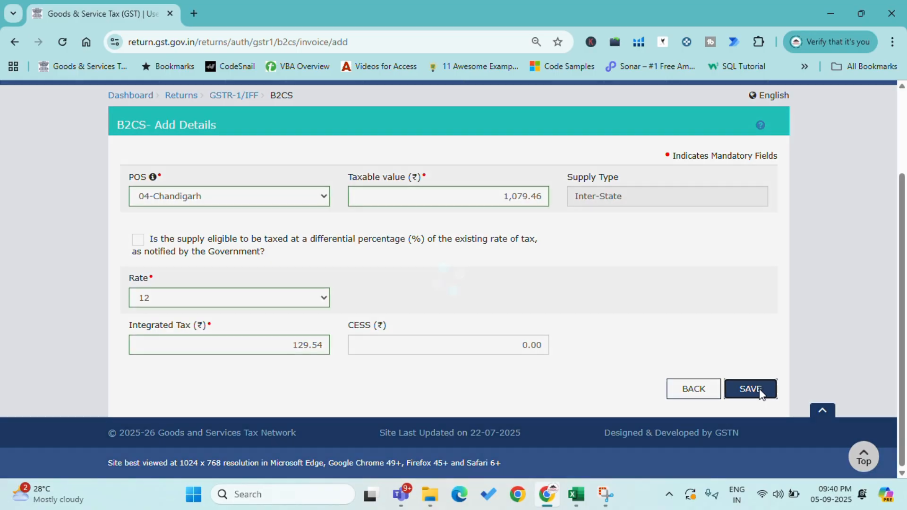
# Step: Review the product rows of the state after Chandigarh in the Excel pivot and set the new B2CS record's POS to 07-Delhi
pyautogui.hotkey('alt', 'Tab')
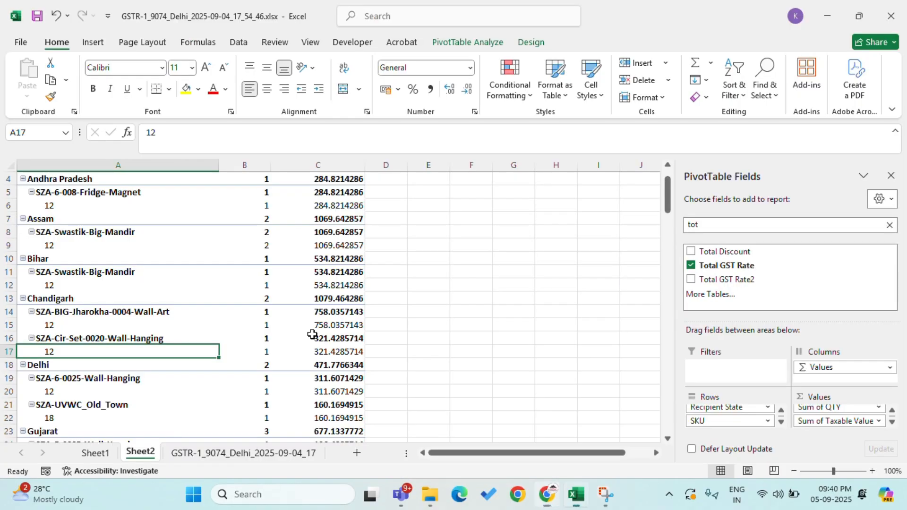
pyautogui.click(72, 381)
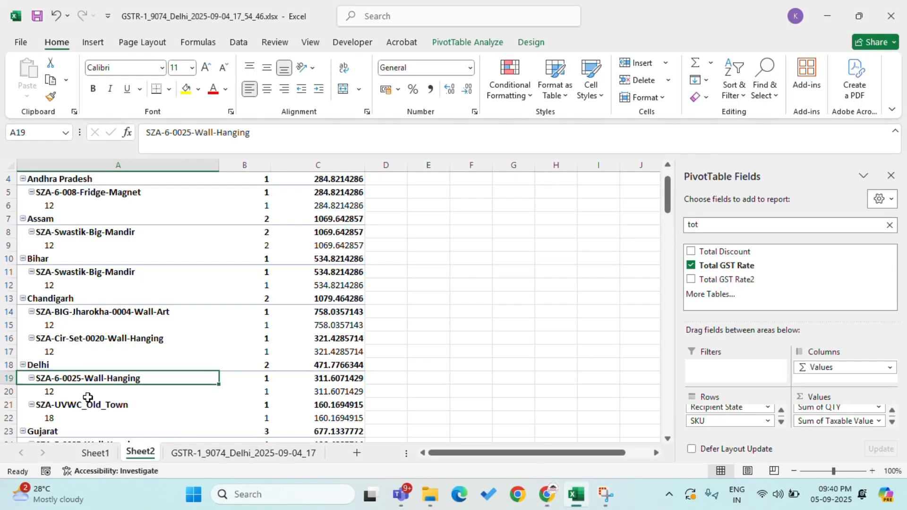
pyautogui.scroll(-1, 85, 397)
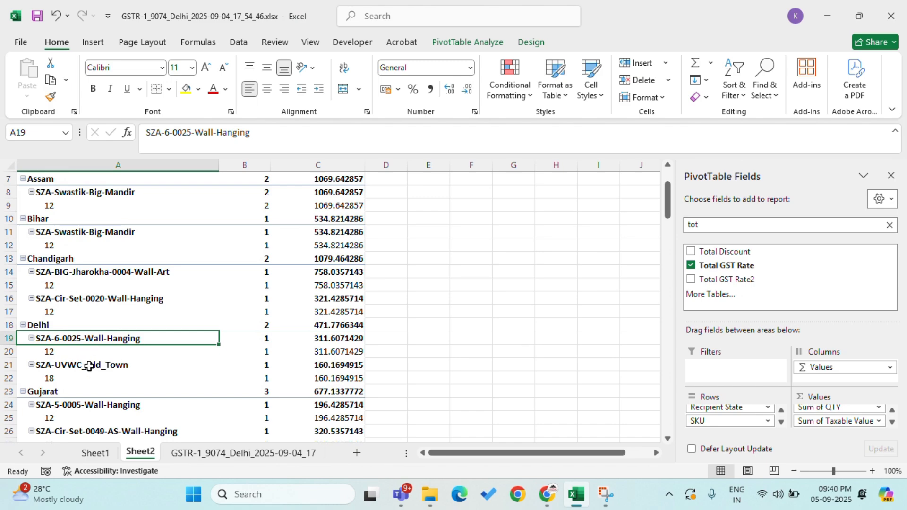
pyautogui.click(95, 367)
pyautogui.hotkey('alt', 'Tab')
pyautogui.click(233, 310)
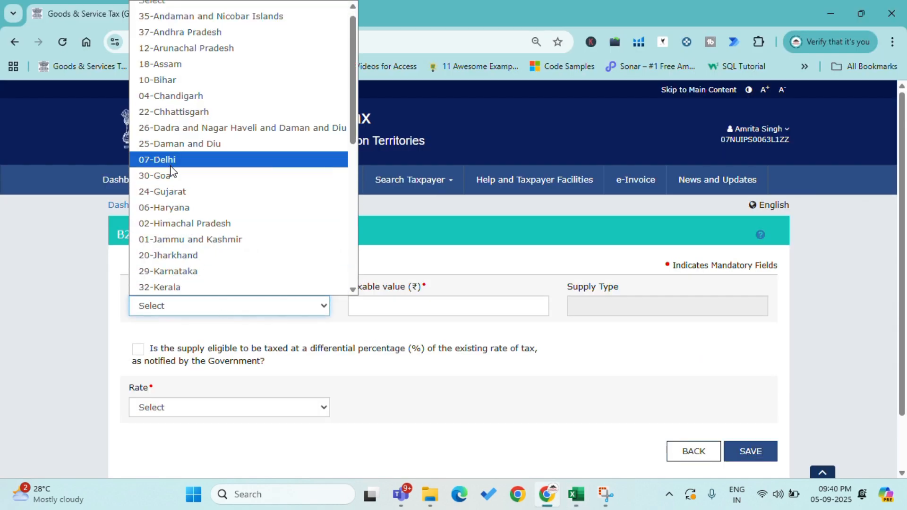
pyautogui.click(165, 160)
pyautogui.scroll(-1, 430, 263)
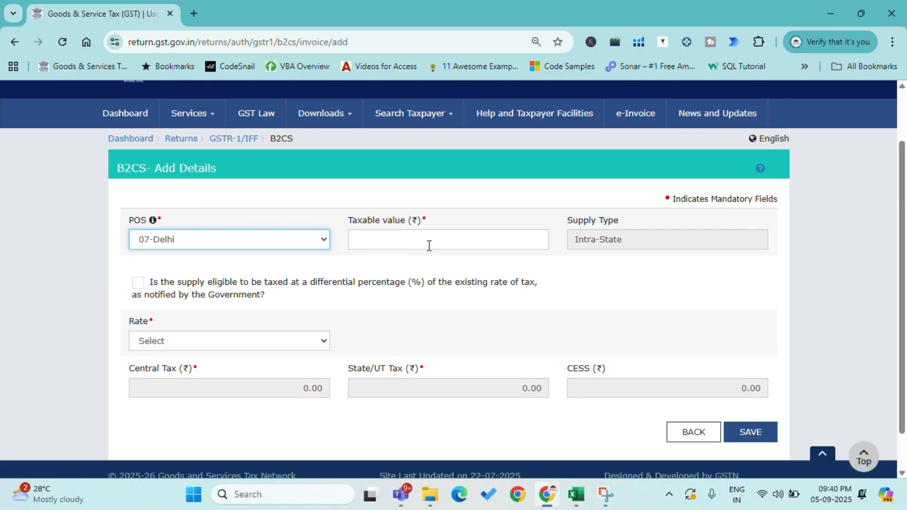
# Step: Look up the taxable value of Delhi's 12% product in the Excel pivot and enter 311.6 as the B2CS record's taxable value
pyautogui.click(429, 244)
pyautogui.hotkey('alt', 'Tab')
pyautogui.press('Right')
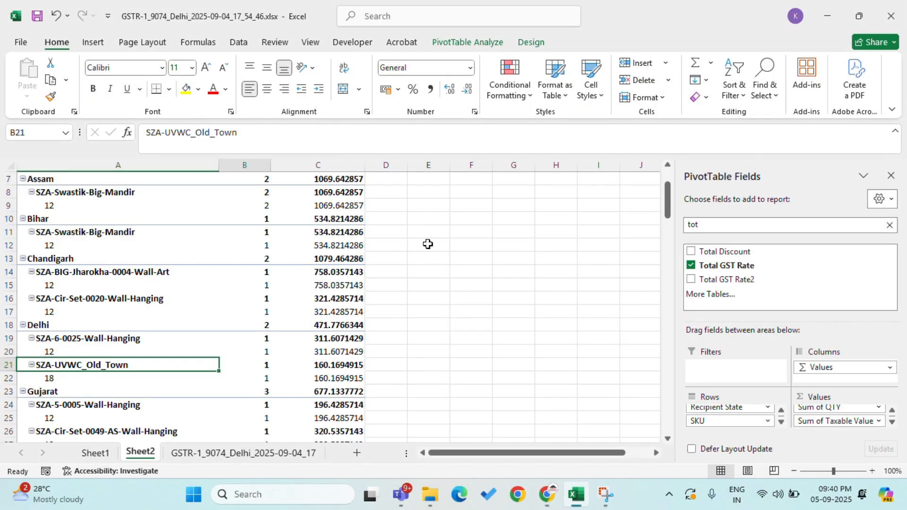
pyautogui.press('Up')
pyautogui.press('Right')
pyautogui.press('Up')
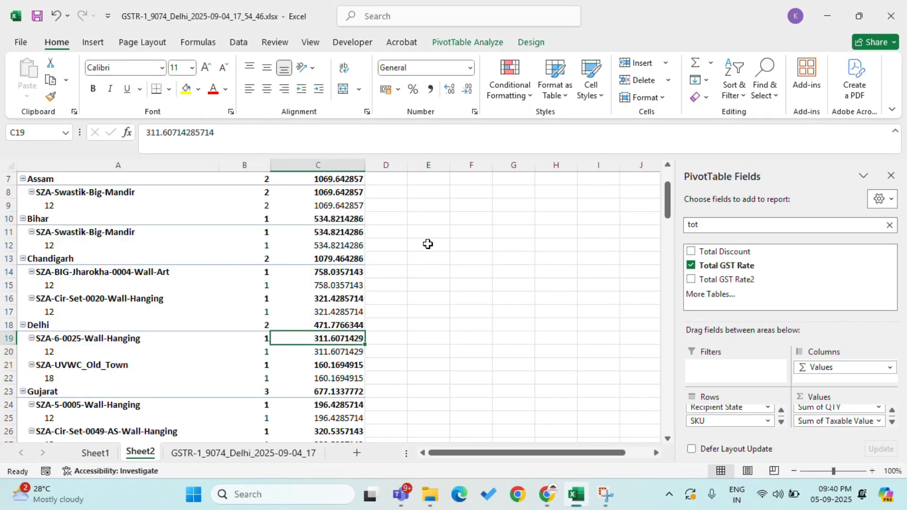
pyautogui.click(55, 349)
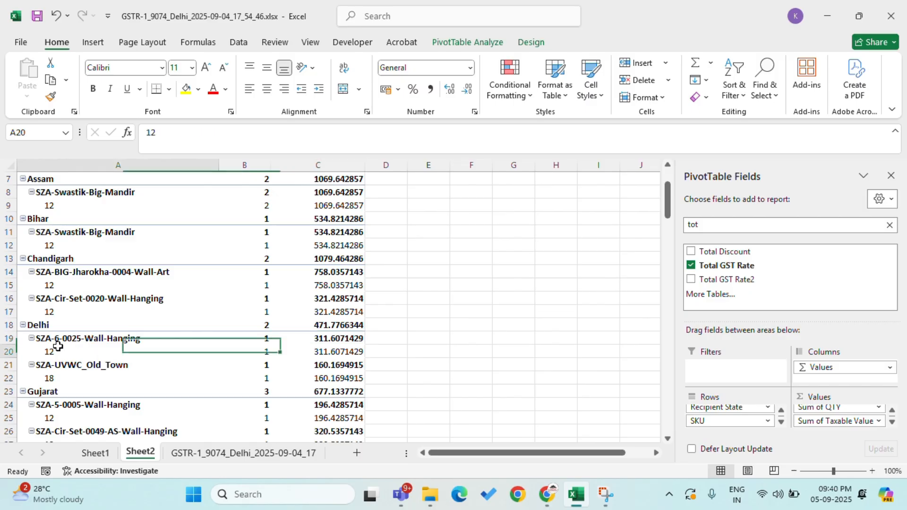
pyautogui.click(65, 376)
pyautogui.click(321, 350)
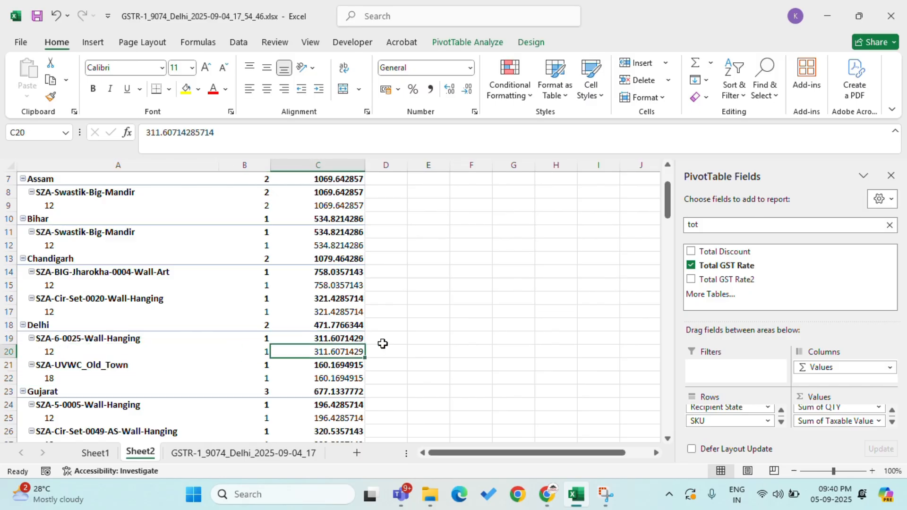
pyautogui.hotkey('alt', 'Tab')
pyautogui.write('3')
pyautogui.hotkey('alt', 'Tab')
pyautogui.hotkey('alt', 'Tab')
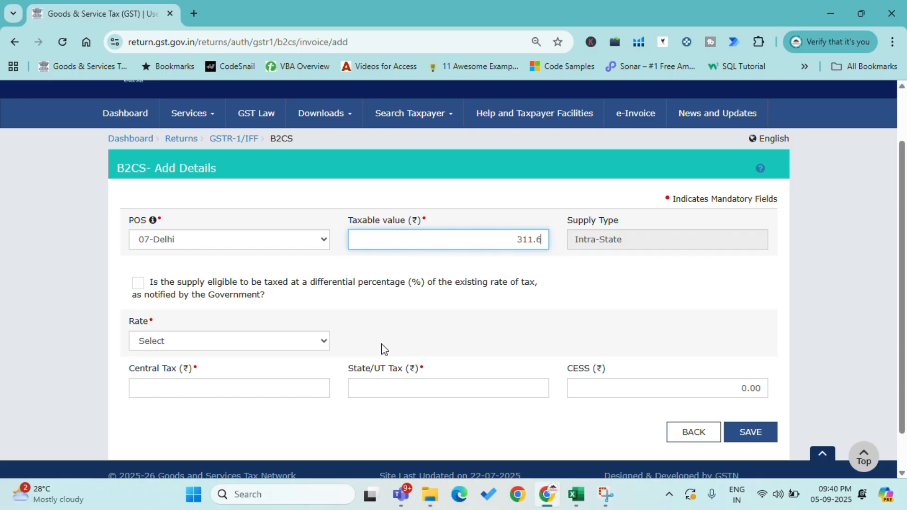
# Step: Set the Delhi B2CS record's rate to 12, cross-check it against the Excel pivot and save the record
pyautogui.click(166, 341)
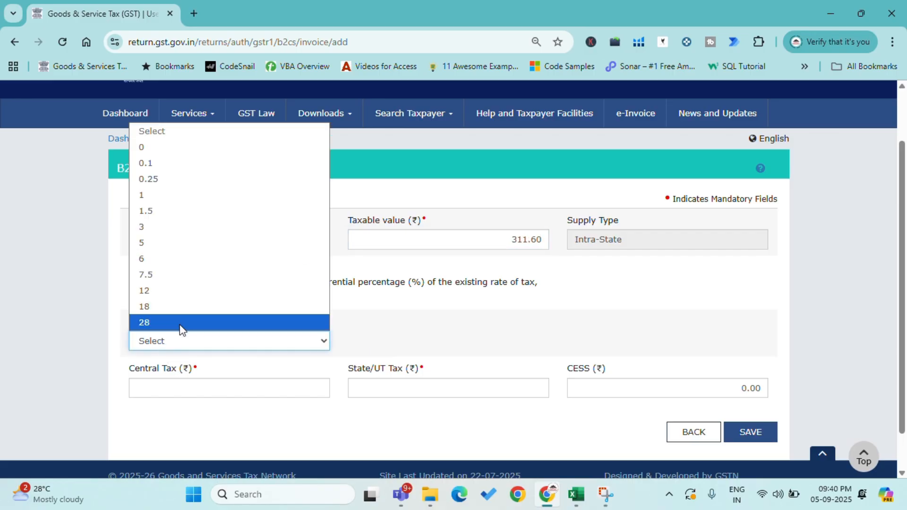
pyautogui.click(180, 294)
pyautogui.hotkey('alt', 'Tab')
pyautogui.hotkey('alt', 'Tab')
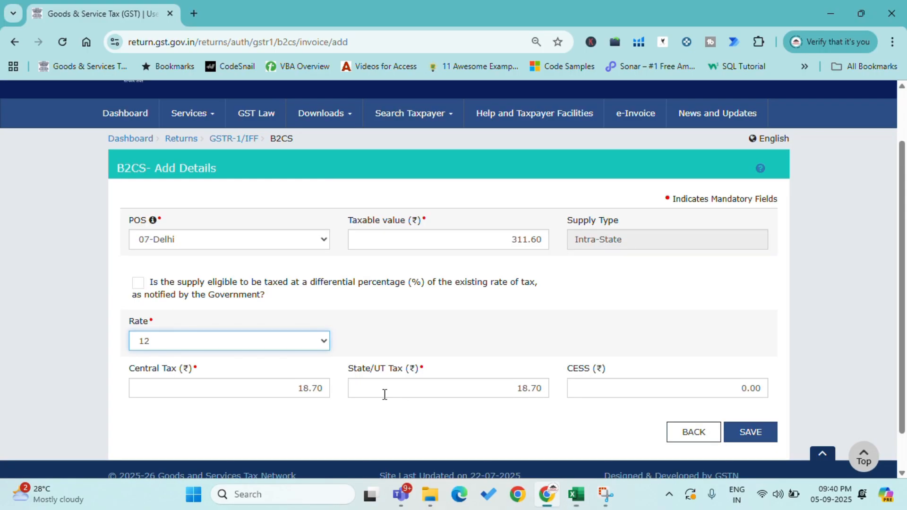
pyautogui.hotkey('alt', 'Tab')
pyautogui.hotkey('alt', 'Tab')
pyautogui.hotkey('alt', 'Tab')
# Step: Set the POS of the new B2CS record to 07-Delhi for the state's second rate
pyautogui.hotkey('alt', 'Tab')
pyautogui.click(749, 430)
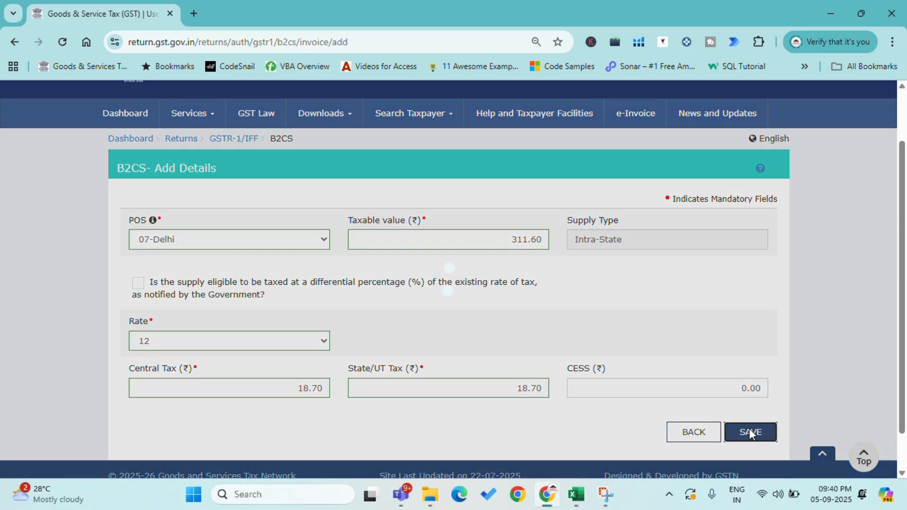
pyautogui.hotkey('alt', 'Tab')
pyautogui.hotkey('alt', 'Tab')
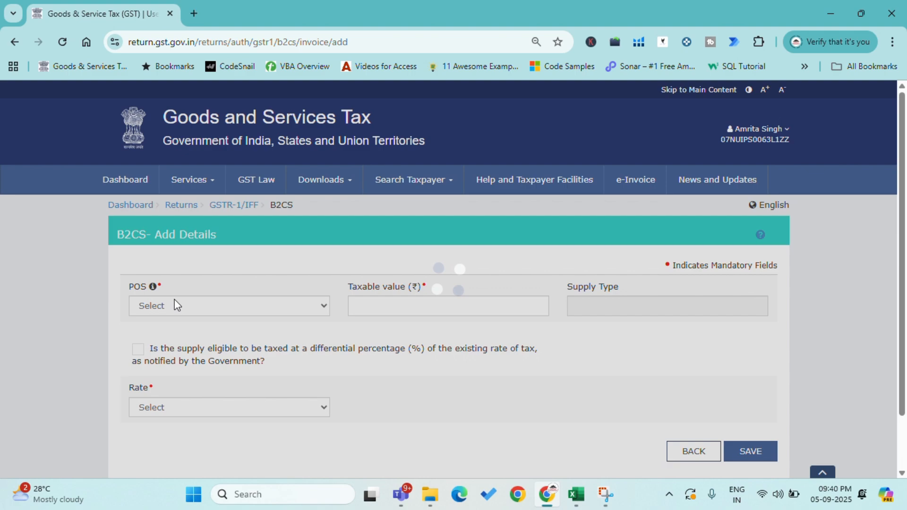
pyautogui.click(177, 305)
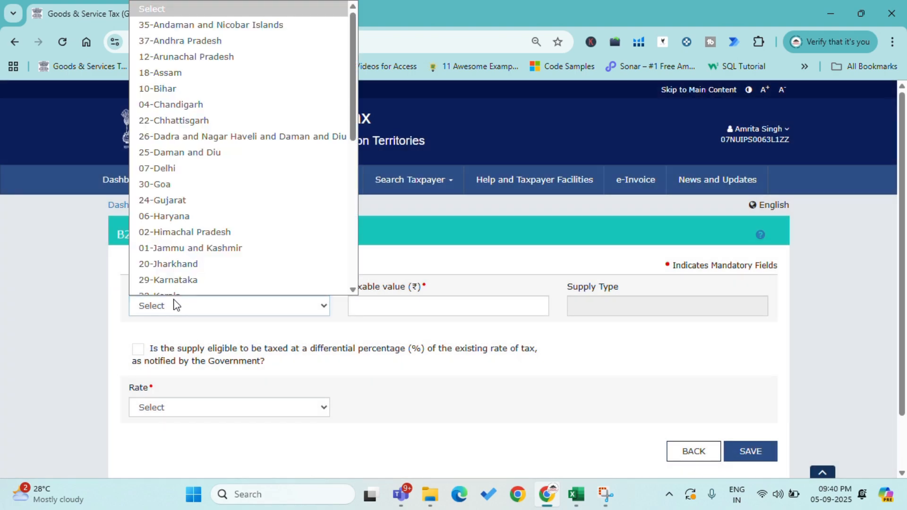
pyautogui.click(156, 160)
# Step: Look up the taxable value of Delhi's 18% product in the Excel pivot and enter 160.16 as the record's taxable value
pyautogui.hotkey('alt', 'Tab')
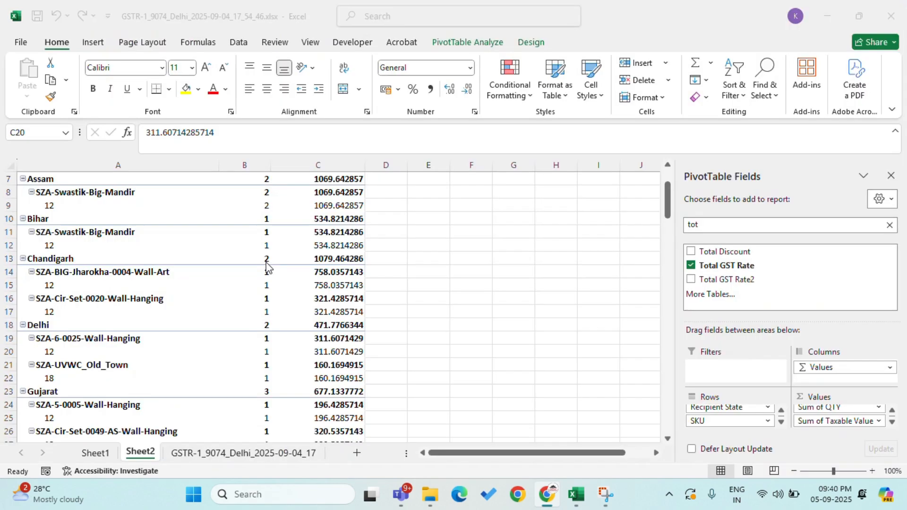
pyautogui.click(313, 367)
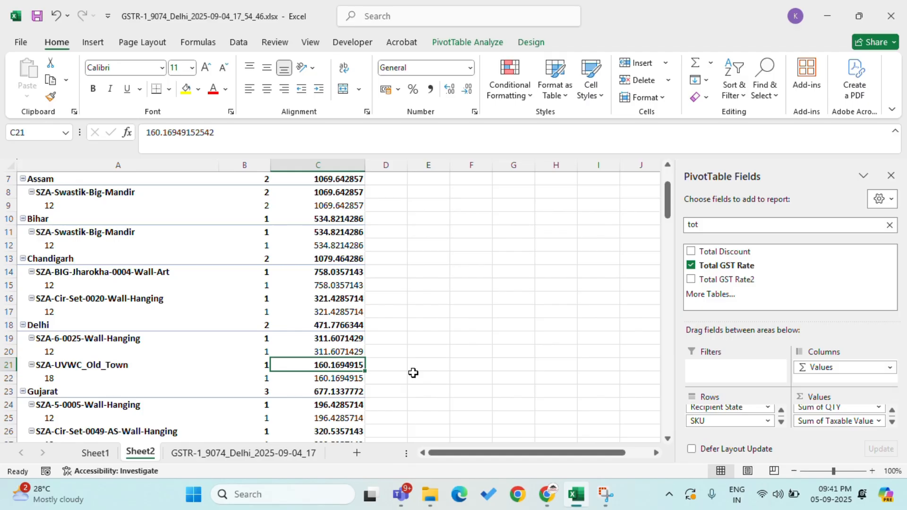
pyautogui.hotkey('alt', 'Tab')
pyautogui.click(470, 312)
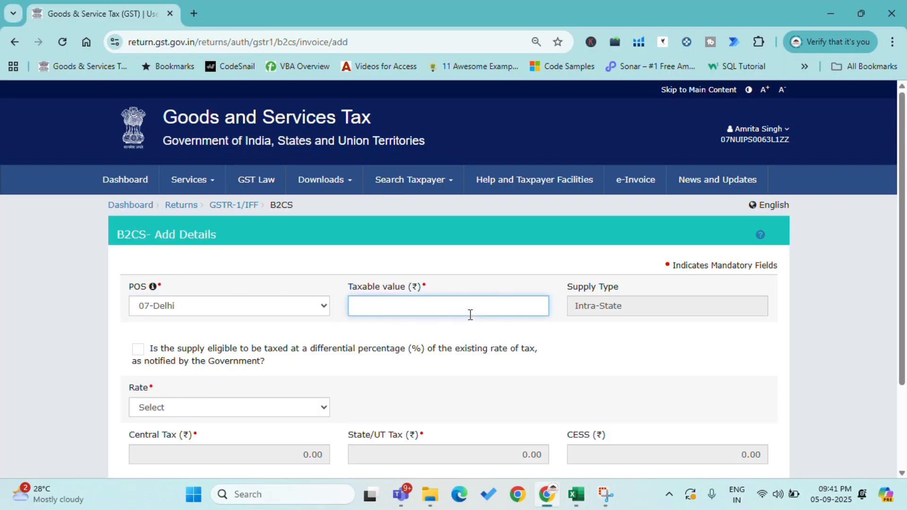
pyautogui.write('160.16')
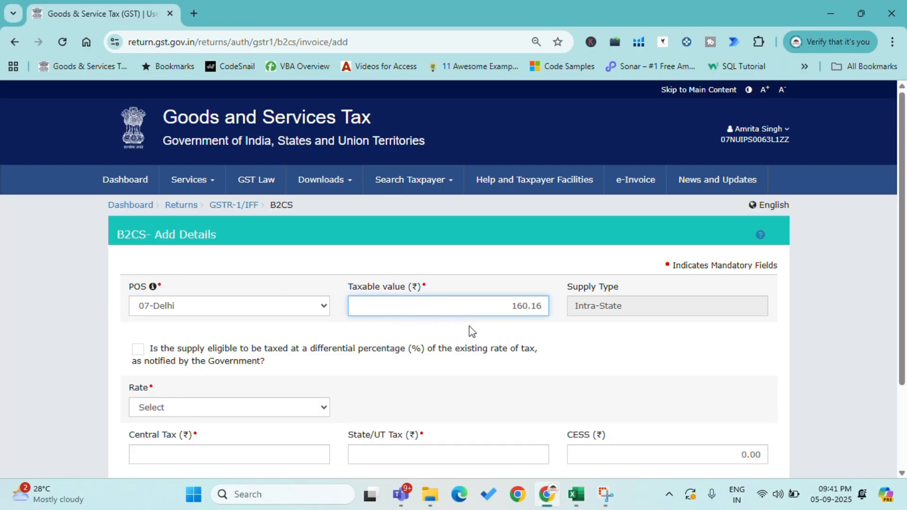
# Step: Set the second Delhi B2CS record's rate to 18 and save the record
pyautogui.scroll(-2, 461, 330)
pyautogui.click(212, 341)
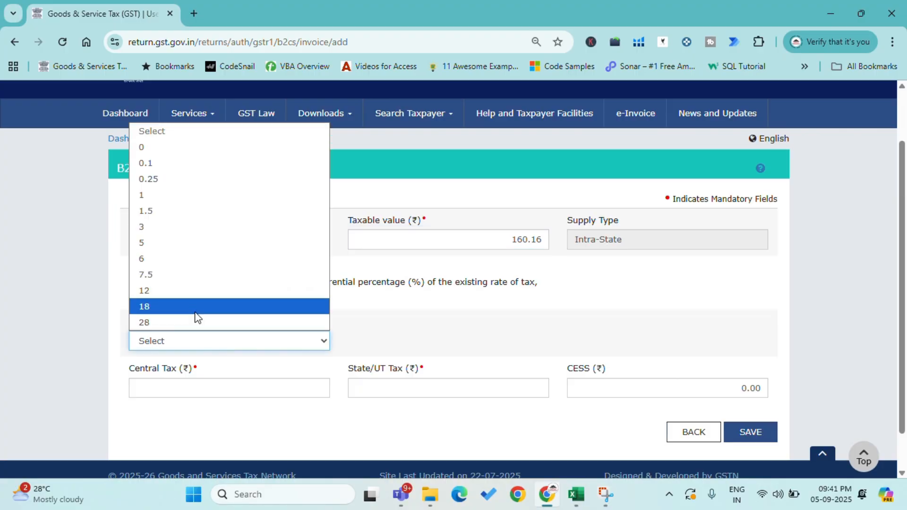
pyautogui.click(194, 308)
pyautogui.click(749, 431)
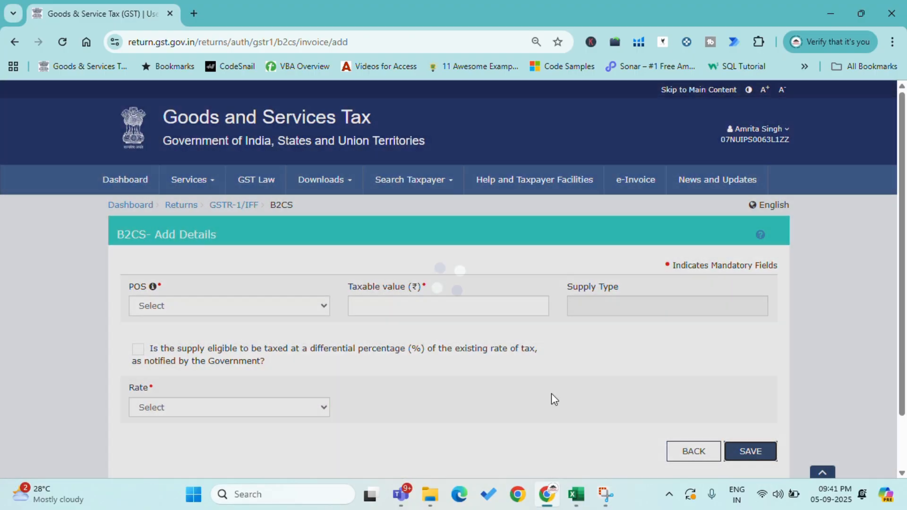
# Step: Review the remaining states' rows in the Excel pivot and return to the B2C (Others) summary on the GST portal
pyautogui.hotkey('alt', 'Tab')
pyautogui.scroll(-6, 263, 293)
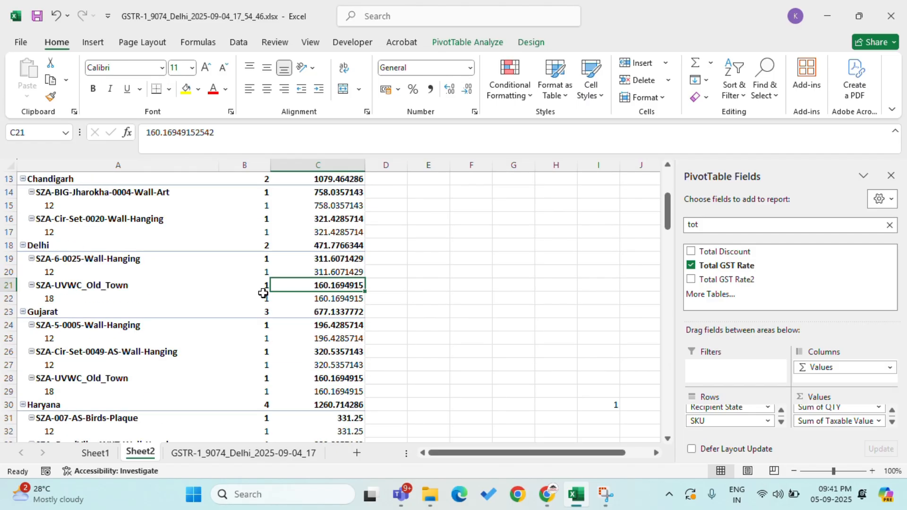
pyautogui.scroll(-3, 263, 293)
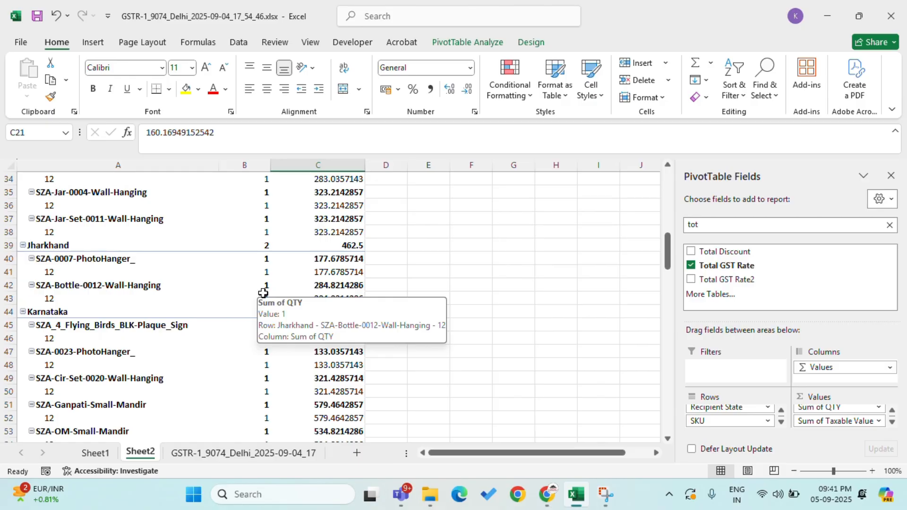
pyautogui.click(548, 504)
pyautogui.click(693, 451)
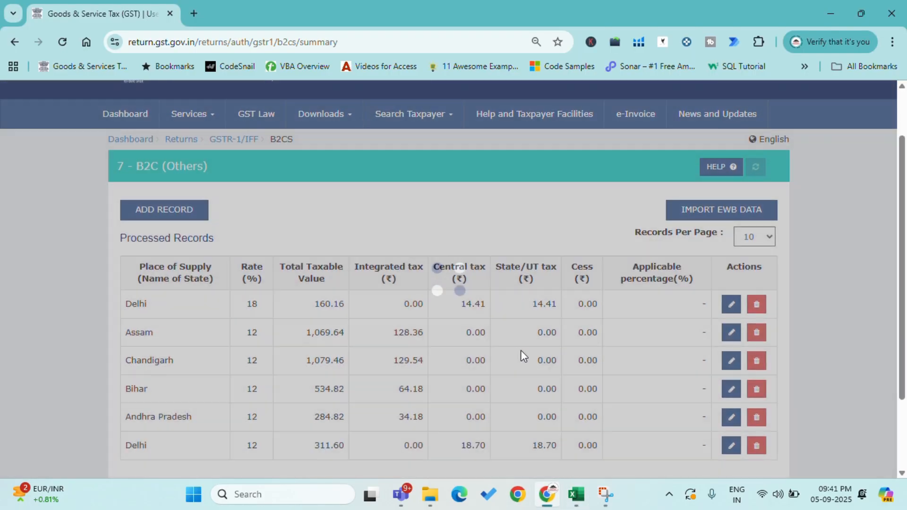
# Step: Leave the B2C (Others) summary and open section 13 - Documents Issued of the GSTR-1
pyautogui.scroll(-3, 521, 352)
pyautogui.click(741, 393)
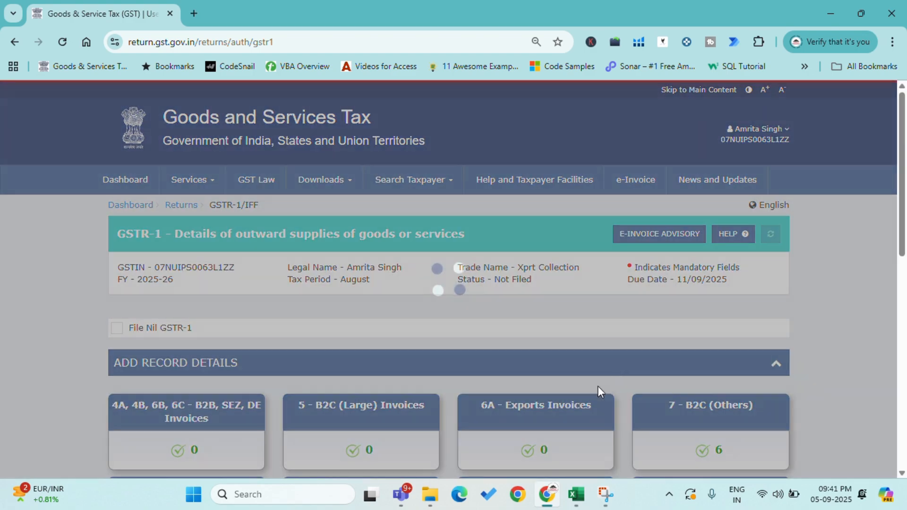
pyautogui.scroll(-5, 597, 387)
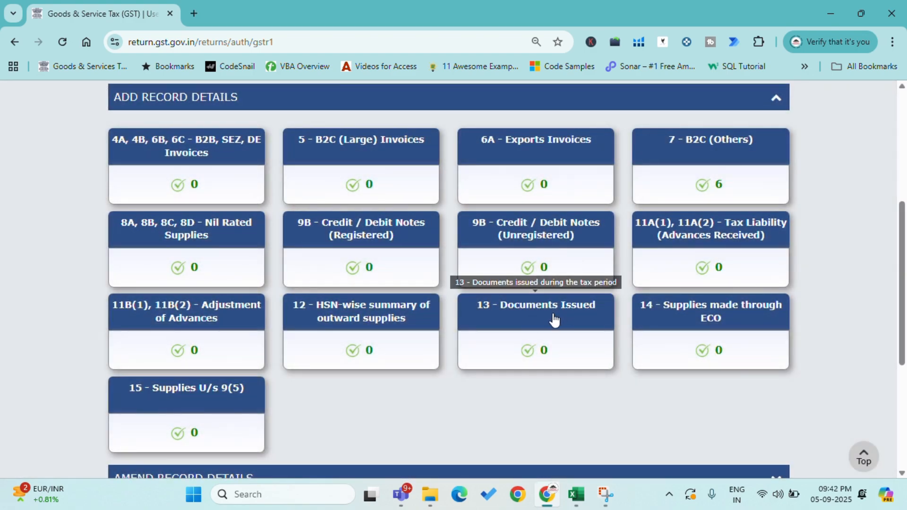
pyautogui.click(553, 319)
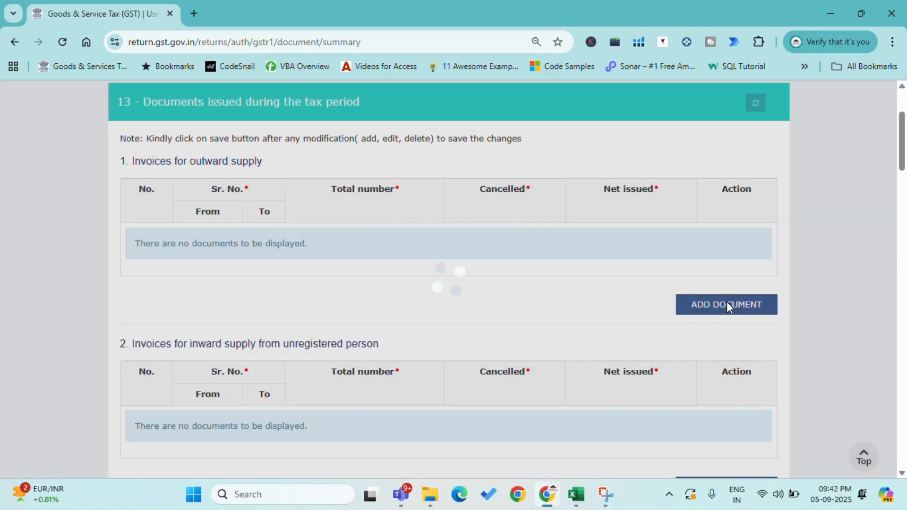
# Step: Switch to the GSTR-1_9074_Delhi_2025-09-04_17 sheet in Excel and fit the Invoice Number column's width to its contents
pyautogui.hotkey('alt', 'Tab')
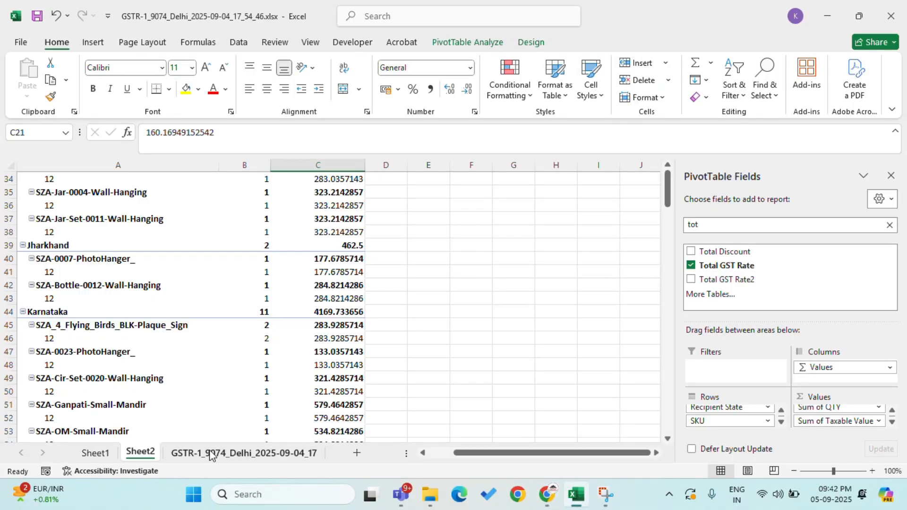
pyautogui.click(214, 453)
pyautogui.click(170, 191)
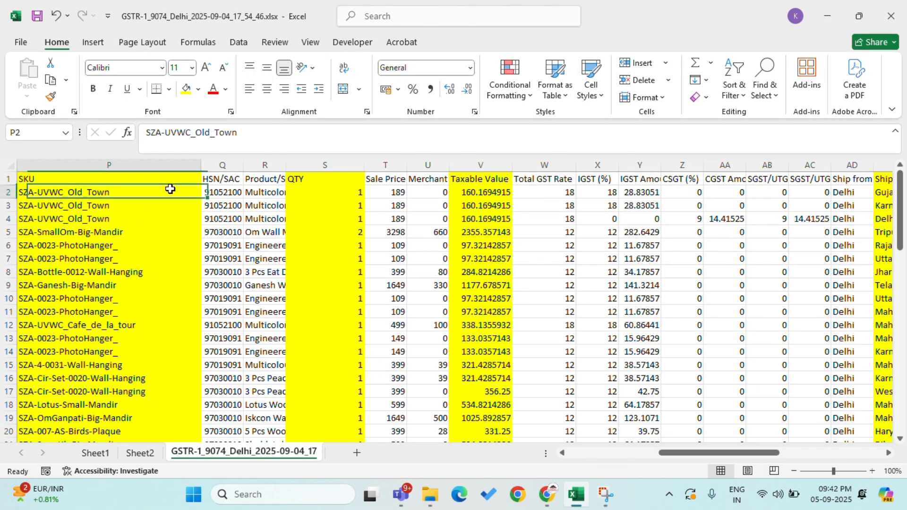
pyautogui.press('Left')
pyautogui.press('Left')
pyautogui.press('Left')
pyautogui.press('Left')
pyautogui.press('Left')
pyautogui.press('Left')
pyautogui.press('Left')
pyautogui.press('Left')
pyautogui.press('Left')
pyautogui.press('Left')
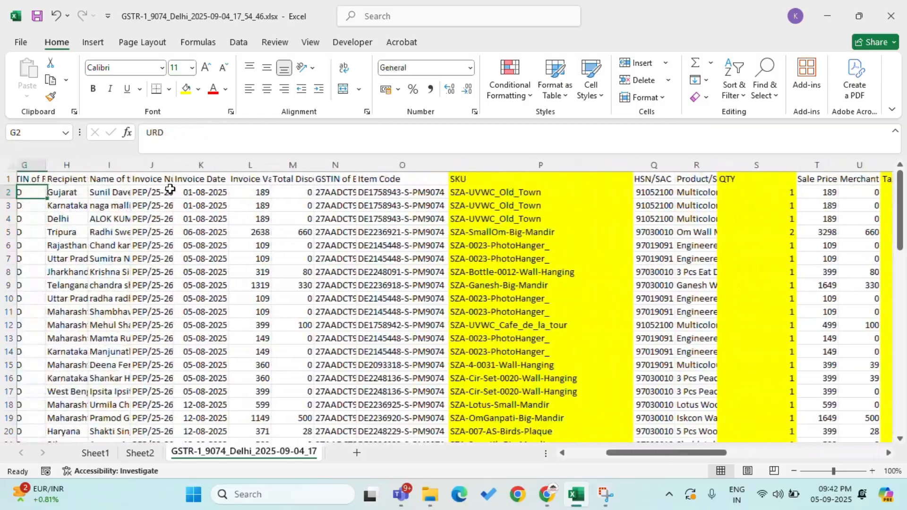
pyautogui.press('Right')
pyautogui.press('Right')
pyautogui.press('Right')
pyautogui.press('Right')
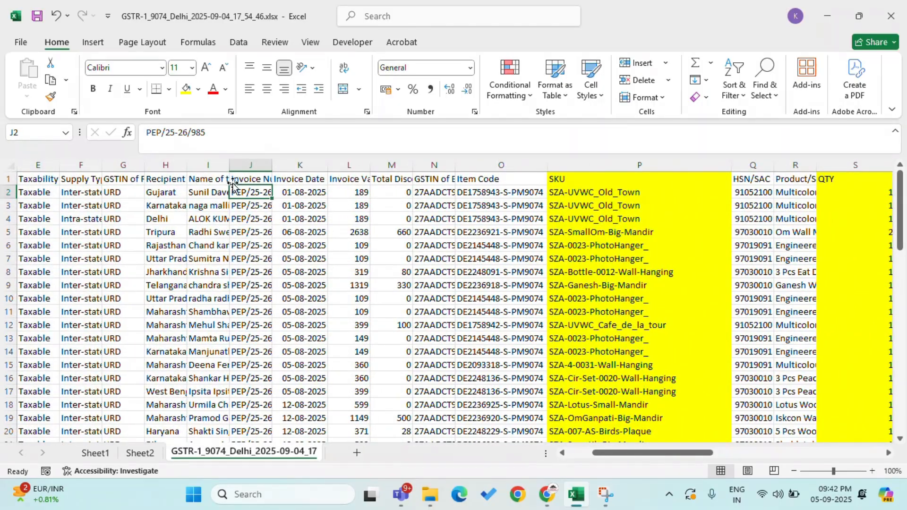
pyautogui.doubleClick(271, 165)
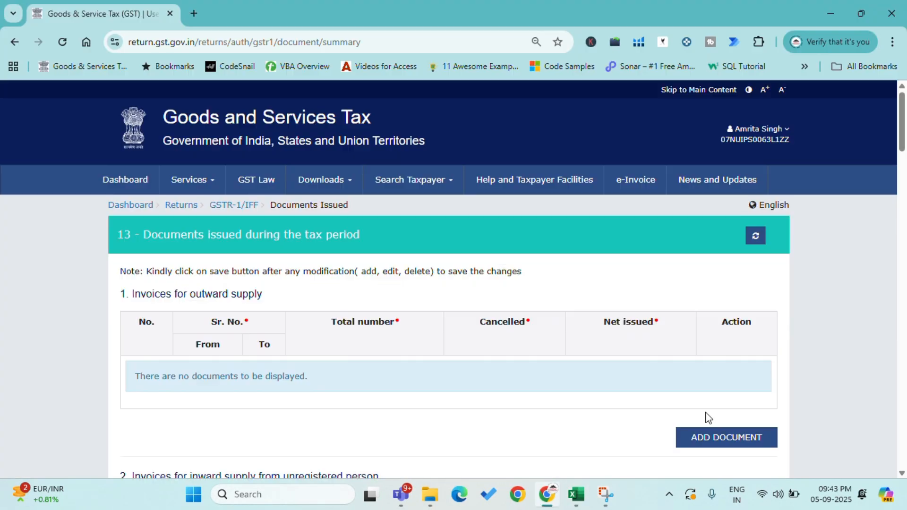
# Step: Add a document row under Invoices for outward supply, and check the highest invoice number and the count formula in Excel
pyautogui.click(728, 438)
pyautogui.hotkey('alt', 'Tab')
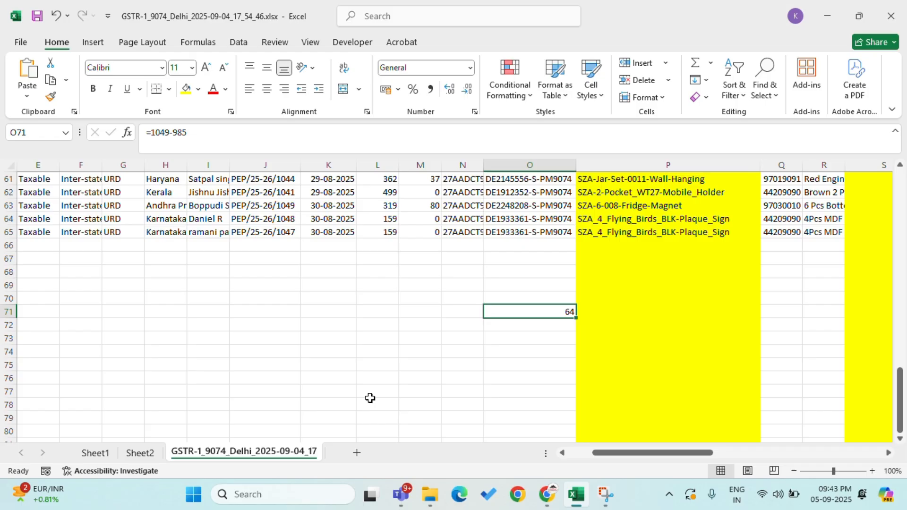
pyautogui.click(279, 235)
pyautogui.click(285, 206)
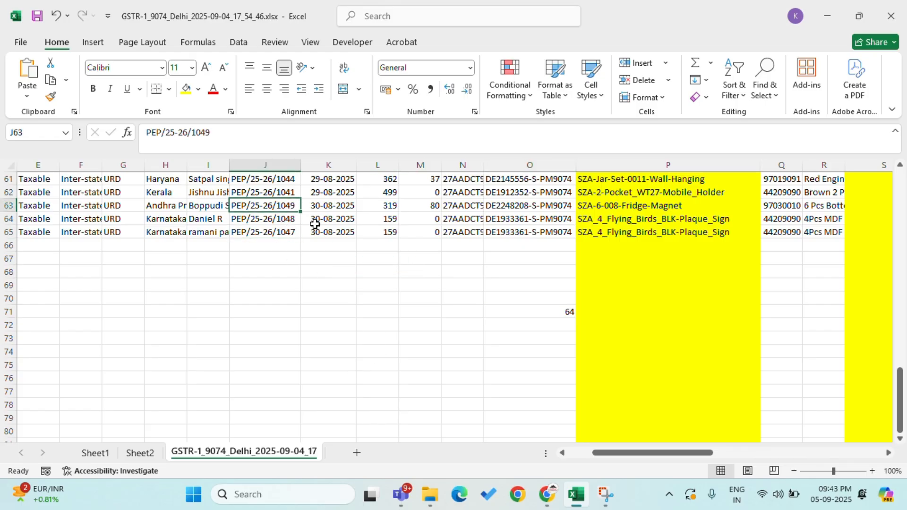
pyautogui.click(538, 312)
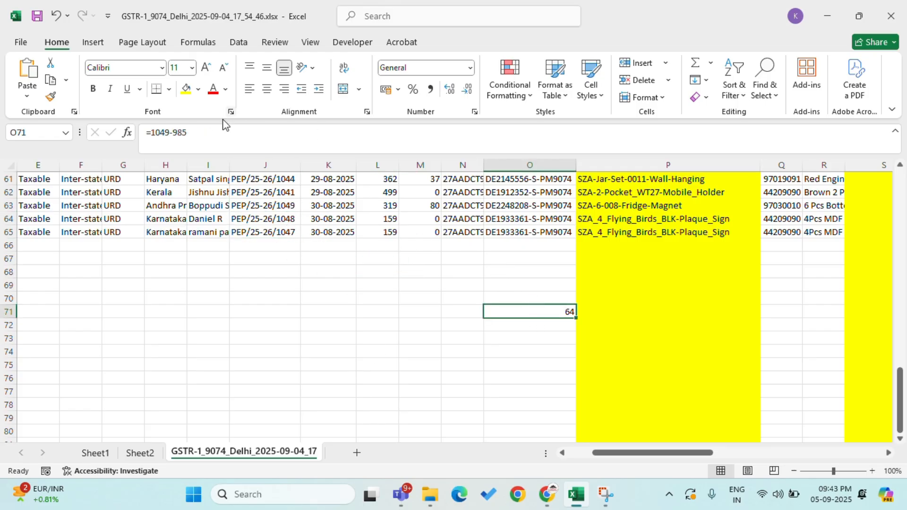
# Step: Check the lowest invoice number in the Excel sheet and change the count formula in O71 to =1049-983
pyautogui.scroll(20, 244, 208)
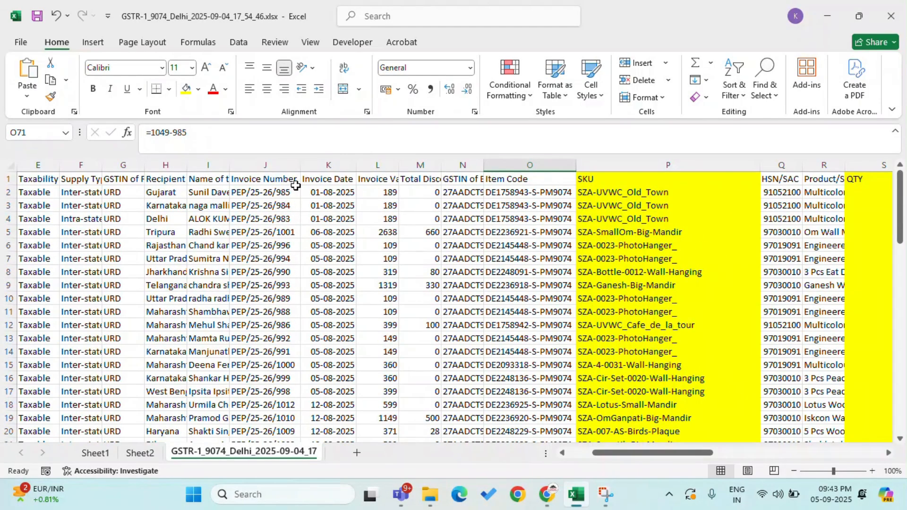
pyautogui.click(293, 218)
pyautogui.scroll(-20, 302, 225)
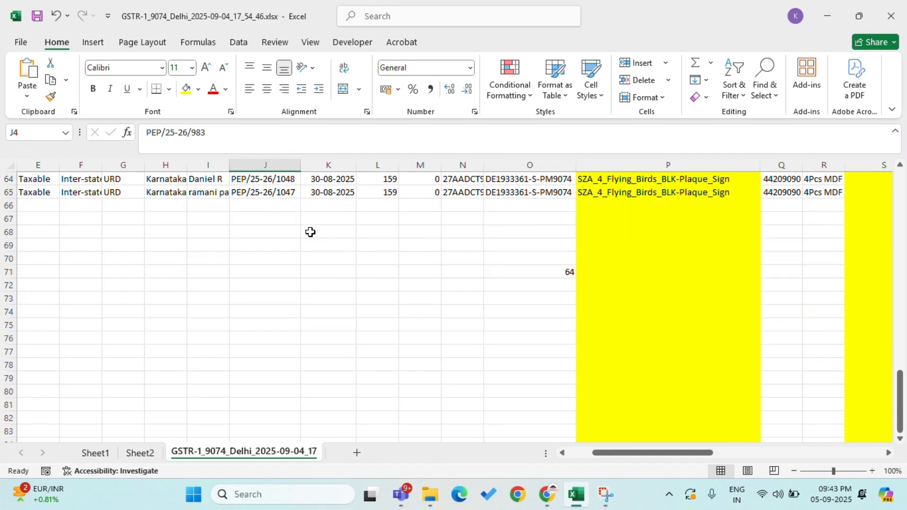
pyautogui.click(525, 276)
pyautogui.click(236, 136)
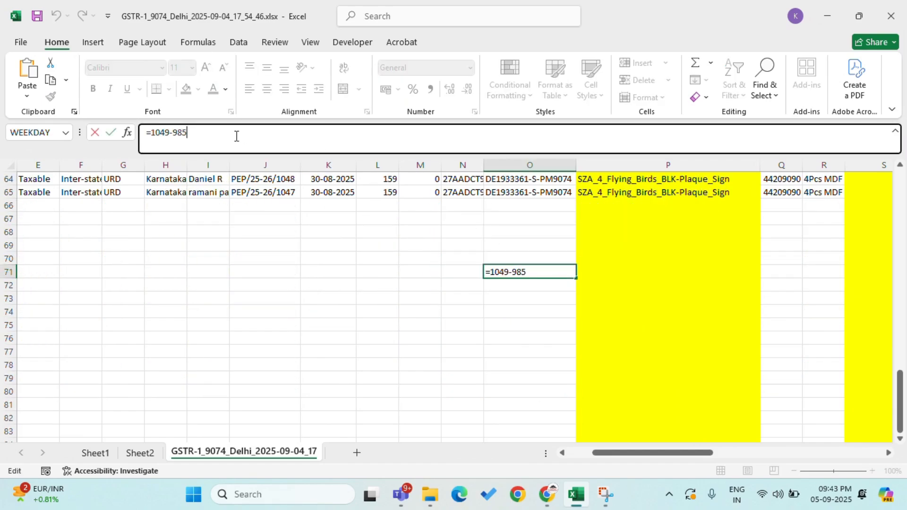
pyautogui.press('BackSpace')
pyautogui.write('3')
pyautogui.hotkey('ctrl', 'Return')
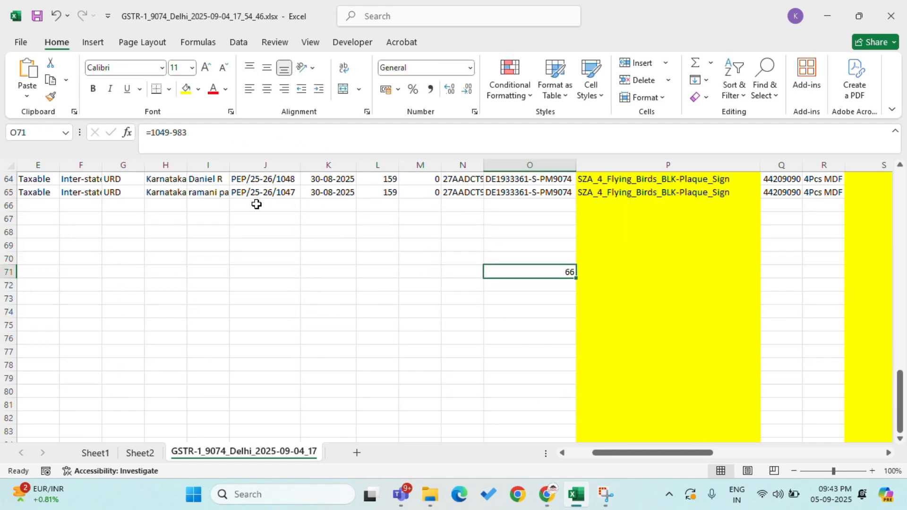
# Step: Copy the first invoice number, PEP/25-26/983, from Excel into the outward supply row's From serial number
pyautogui.click(547, 494)
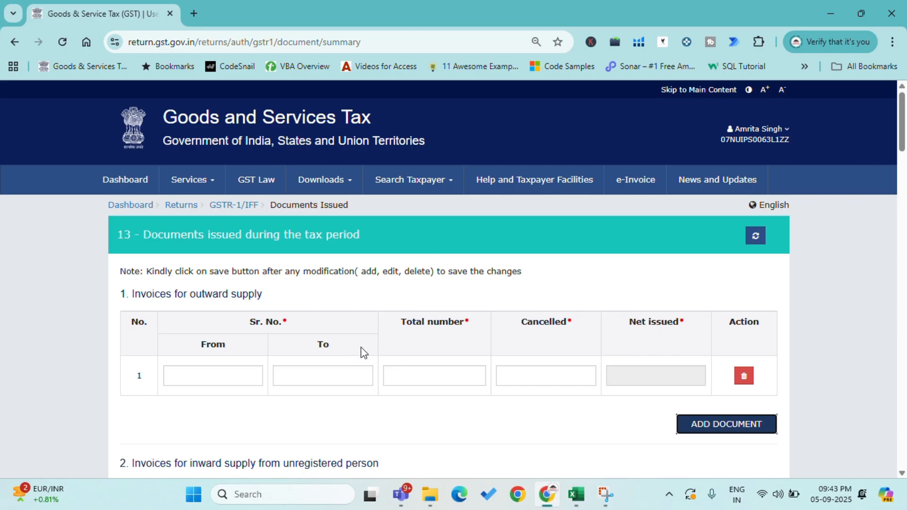
pyautogui.click(231, 378)
pyautogui.hotkey('alt', 'Tab')
pyautogui.scroll(20, 236, 237)
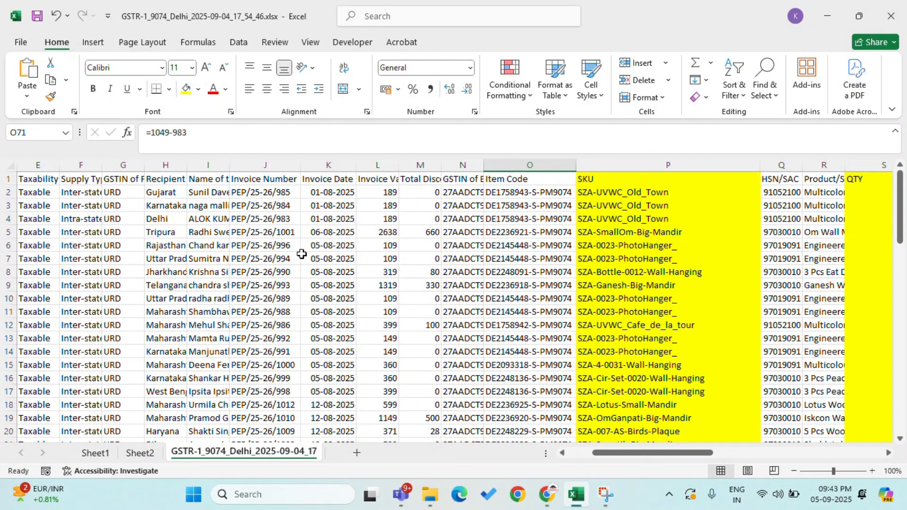
pyautogui.click(284, 218)
pyautogui.hotkey('ctrl', 'c')
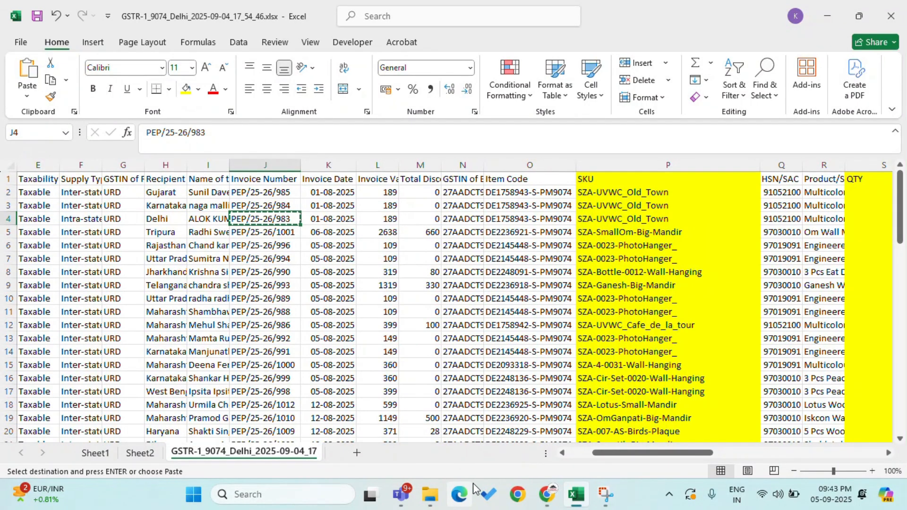
pyautogui.click(547, 494)
pyautogui.hotkey('ctrl', 'v')
# Step: Copy the last invoice number, PEP/25-26/1049, from Excel into the outward supply row's To serial number
pyautogui.hotkey('alt', 'Tab')
pyautogui.scroll(-20, 310, 371)
pyautogui.click(289, 206)
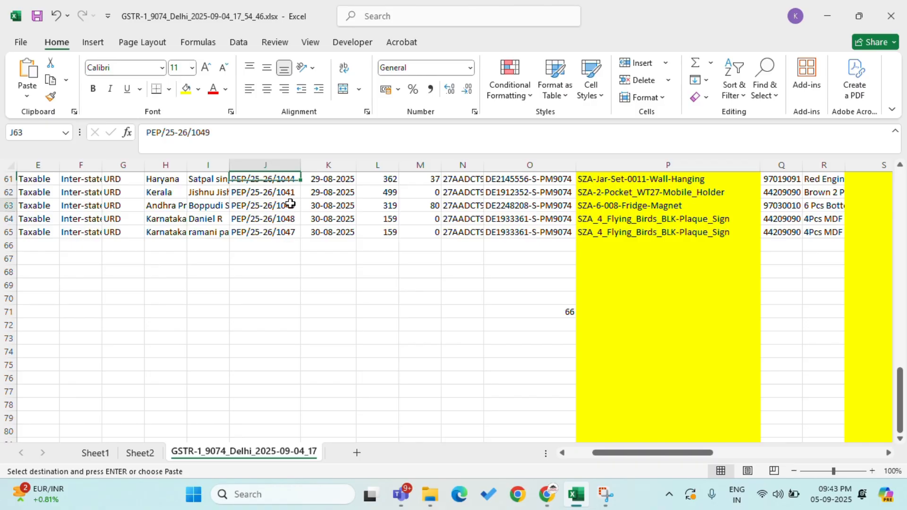
pyautogui.hotkey('ctrl', 'c')
pyautogui.hotkey('alt', 'Tab')
pyautogui.press('Tab')
pyautogui.hotkey('ctrl', 'v')
# Step: Count the listed invoices in Excel, and enter 66 as the total number and 2 as cancelled for the outward supply row
pyautogui.click(425, 373)
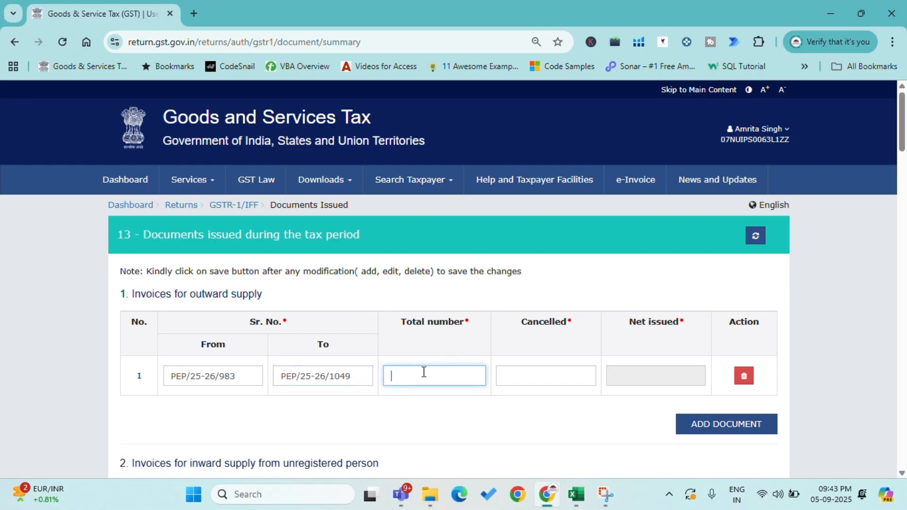
pyautogui.hotkey('alt', 'Tab')
pyautogui.hotkey('alt', 'Tab')
pyautogui.hotkey('alt', 'Tab')
pyautogui.press('Left')
pyautogui.press('Right')
pyautogui.press('Down')
pyautogui.press('Down')
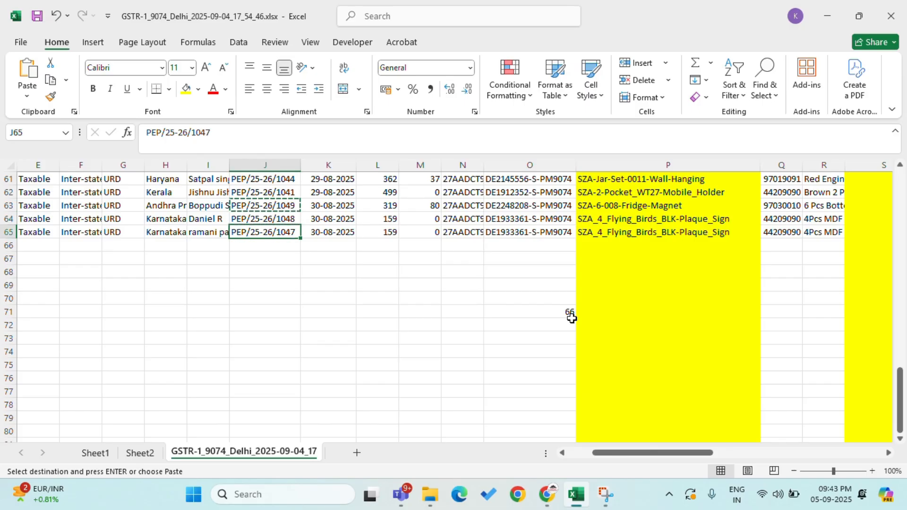
pyautogui.hotkey('ctrl', 'shift', 'Up')
pyautogui.hotkey('shift', 'Down')
pyautogui.hotkey('alt', 'Tab')
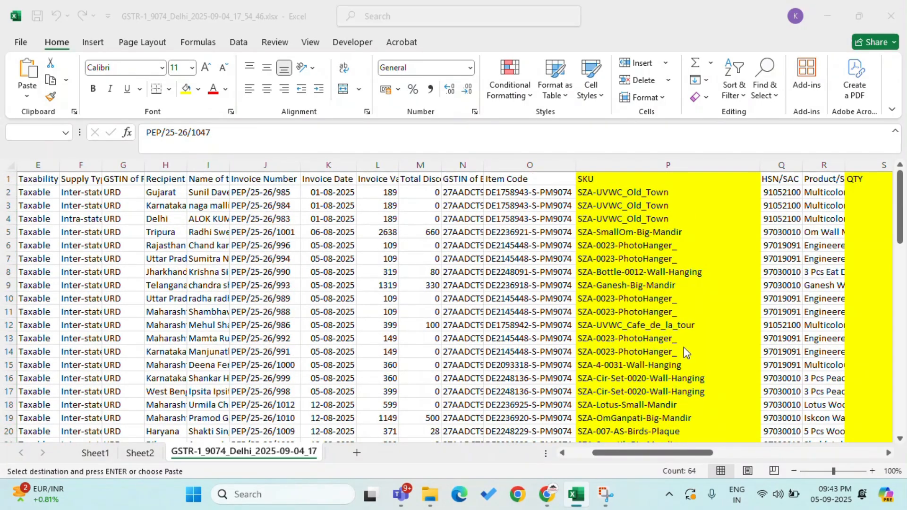
pyautogui.write('66')
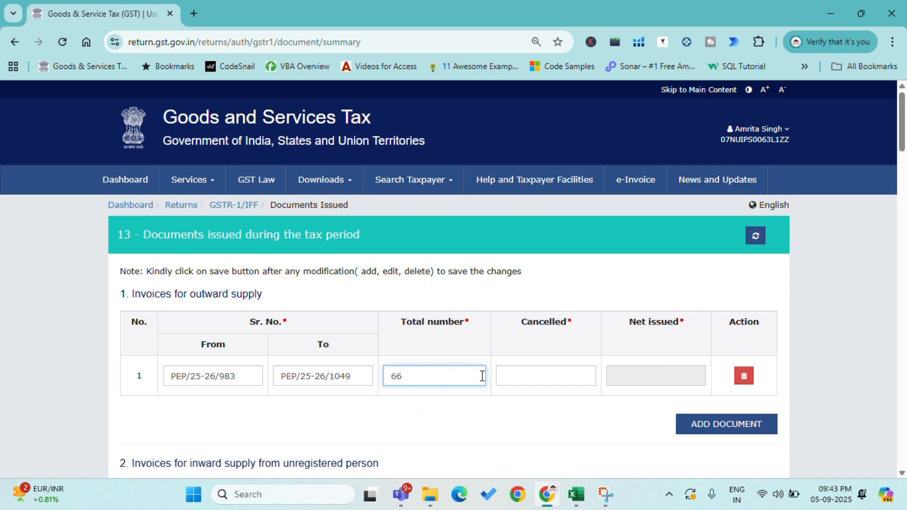
pyautogui.click(501, 377)
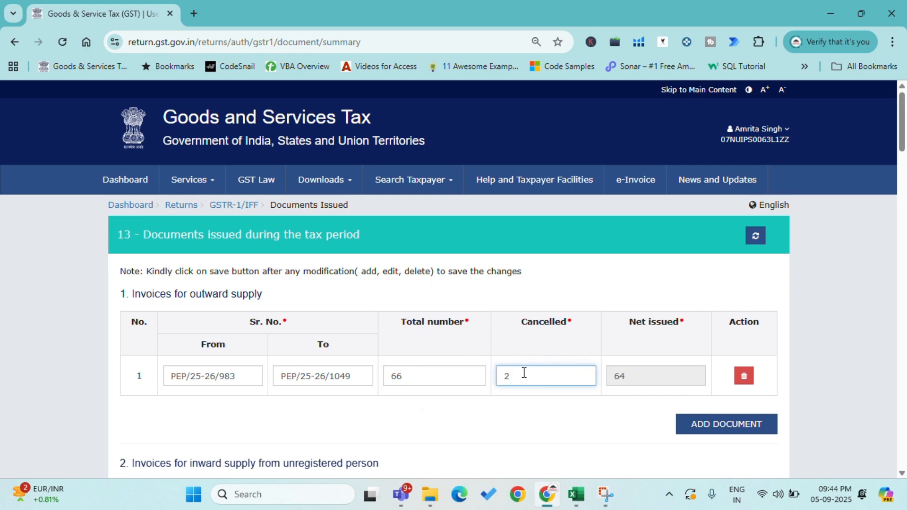
# Step: Save the Documents Issued details with the outward supply invoice row
pyautogui.click(626, 379)
pyautogui.scroll(-10, 685, 384)
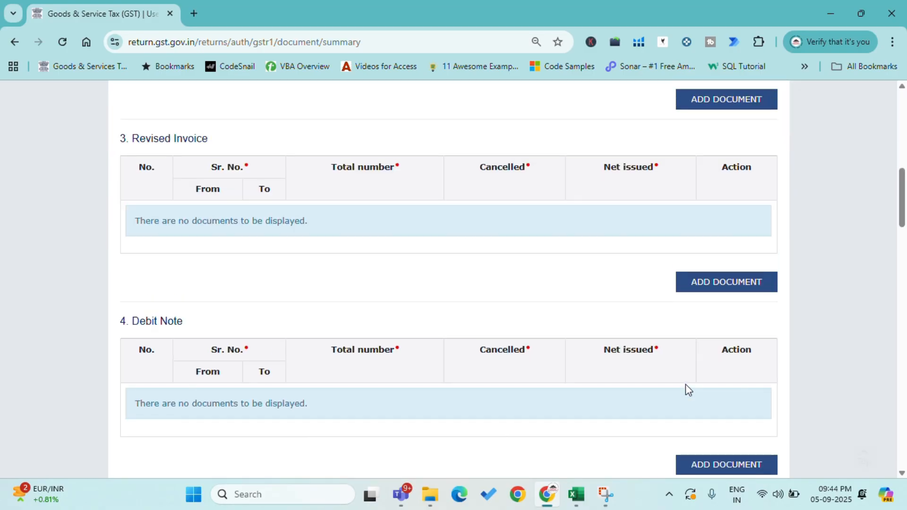
pyautogui.scroll(6, 686, 384)
pyautogui.scroll(-20, 685, 390)
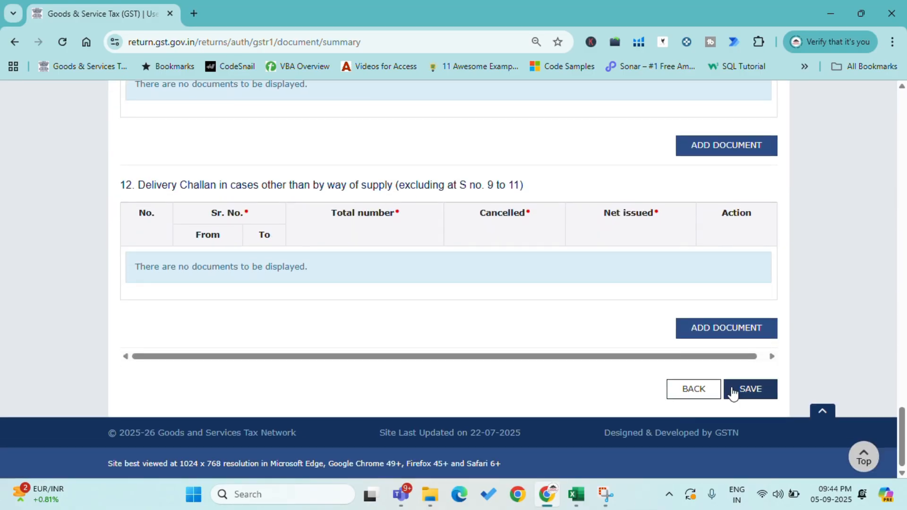
pyautogui.click(733, 394)
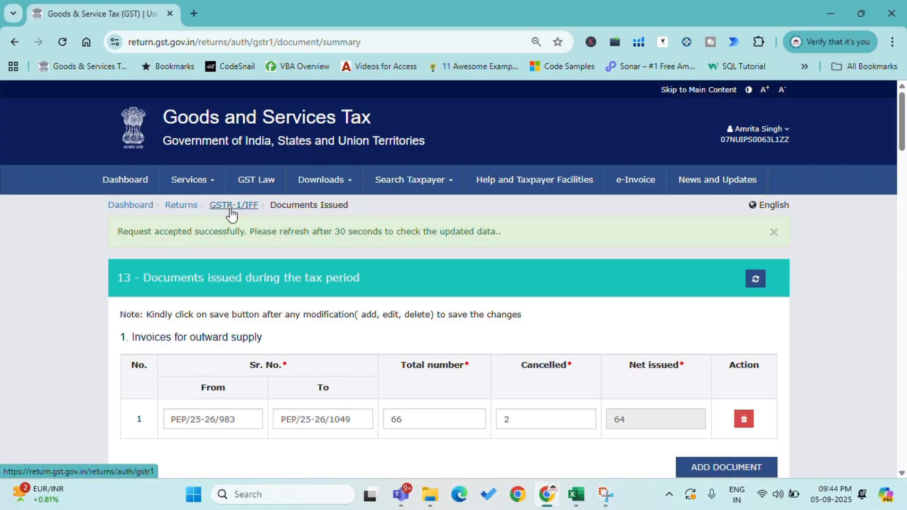
# Step: Return to the GSTR-1 summary and open the B2C Supplies section of table 12, HSN-wise summary of outward supplies
pyautogui.click(231, 207)
pyautogui.scroll(-15, 285, 268)
pyautogui.scroll(3, 285, 268)
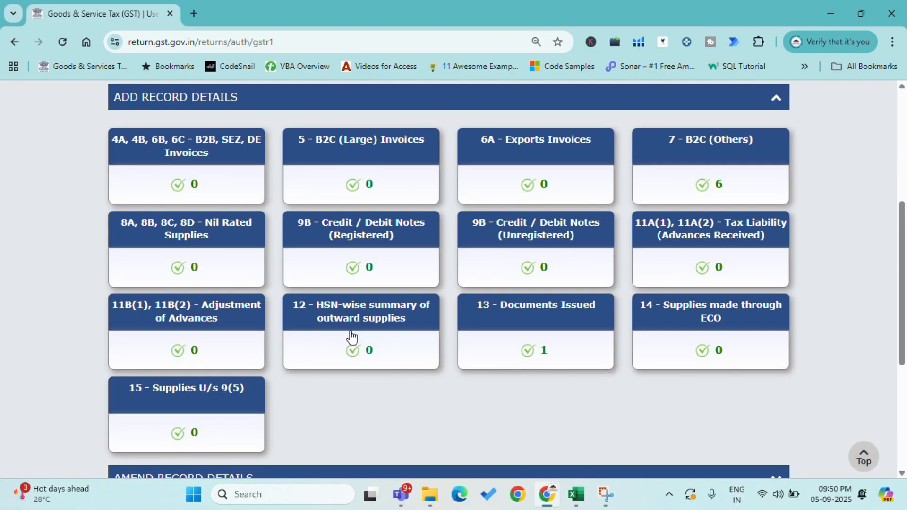
pyautogui.click(349, 338)
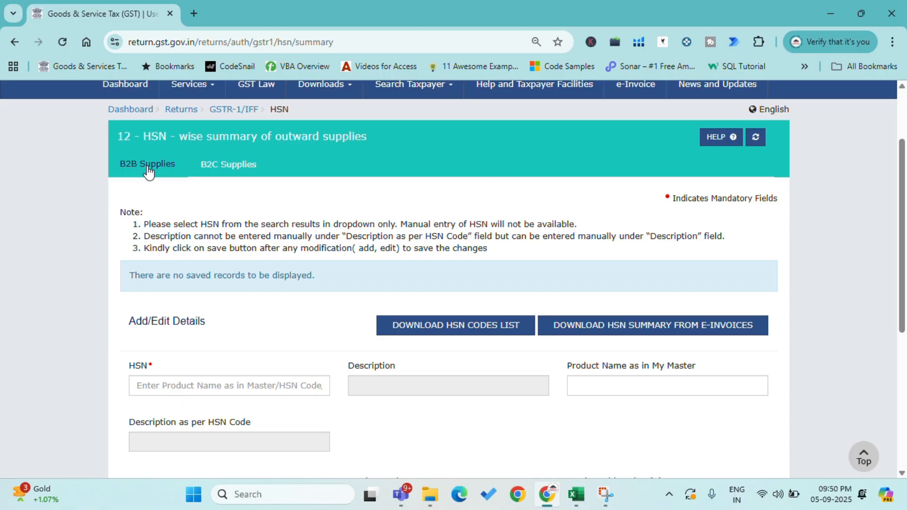
pyautogui.scroll(-3, 240, 309)
pyautogui.click(247, 256)
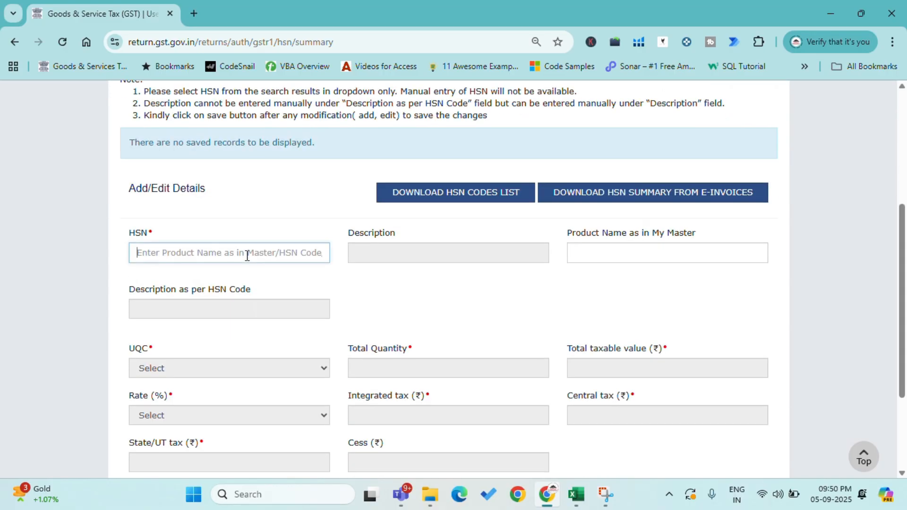
pyautogui.scroll(5, 248, 256)
pyautogui.click(241, 267)
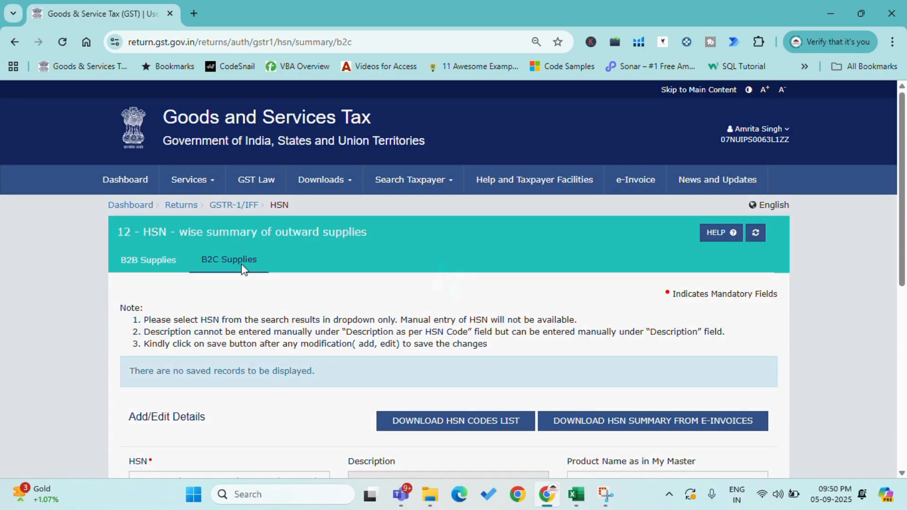
# Step: Switch to the Excel report and review the taxable values of the 18% GST rows against the portal's HSN form
pyautogui.scroll(-5, 260, 319)
pyautogui.hotkey('alt', 'Tab')
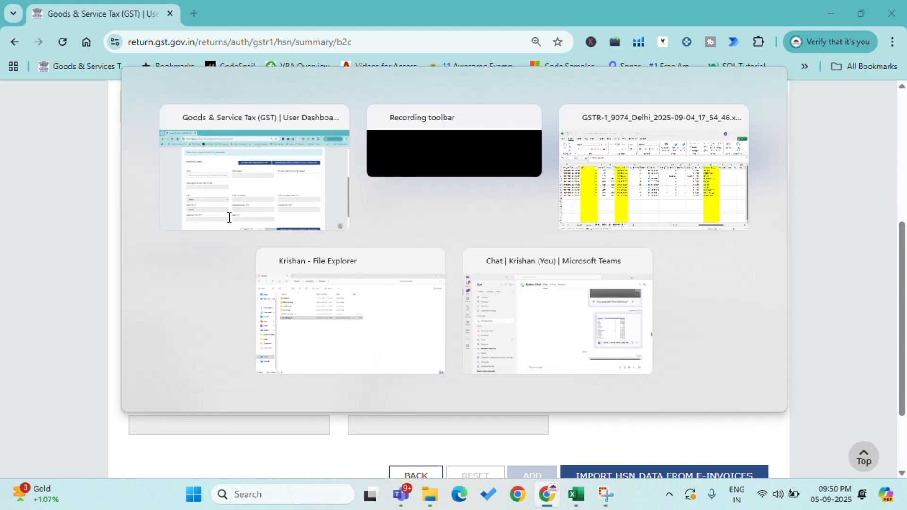
pyautogui.click(243, 216)
pyautogui.hotkey('alt', 'Tab')
pyautogui.hotkey('alt', 'Tab')
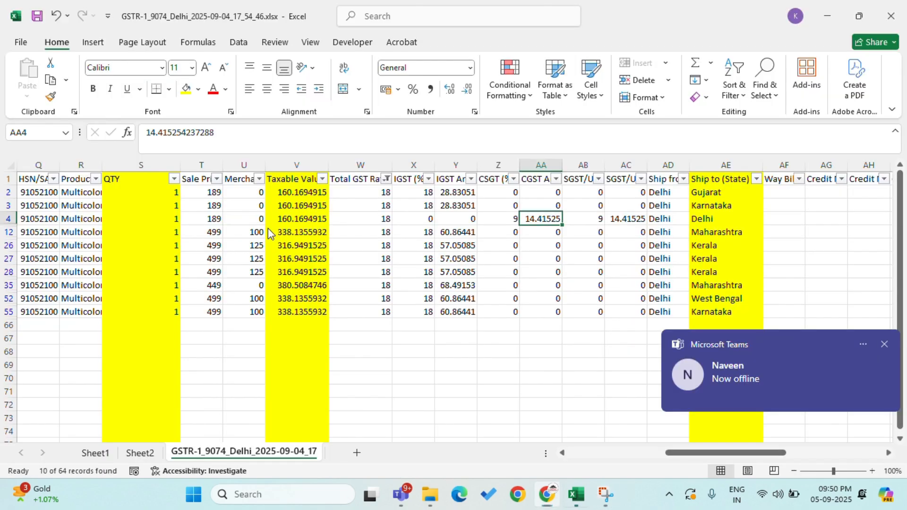
pyautogui.hotkey('alt', 'Tab')
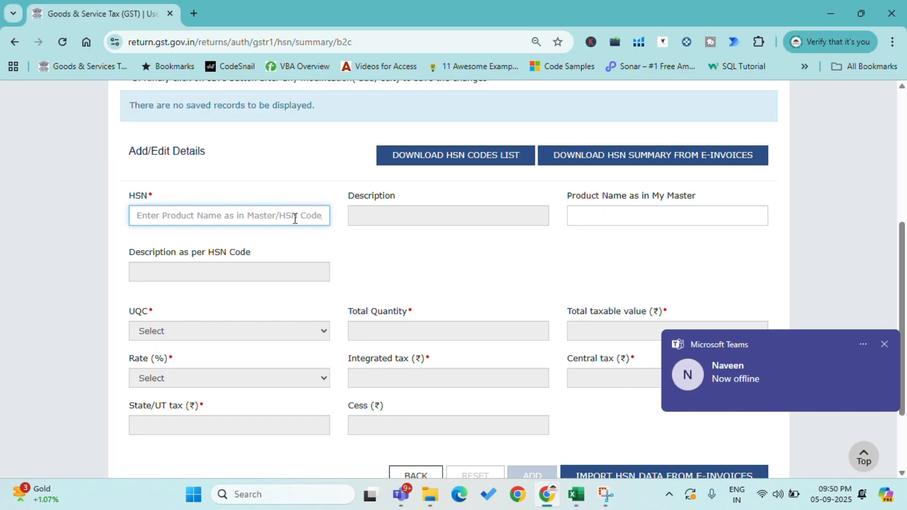
pyautogui.hotkey('alt', 'Tab')
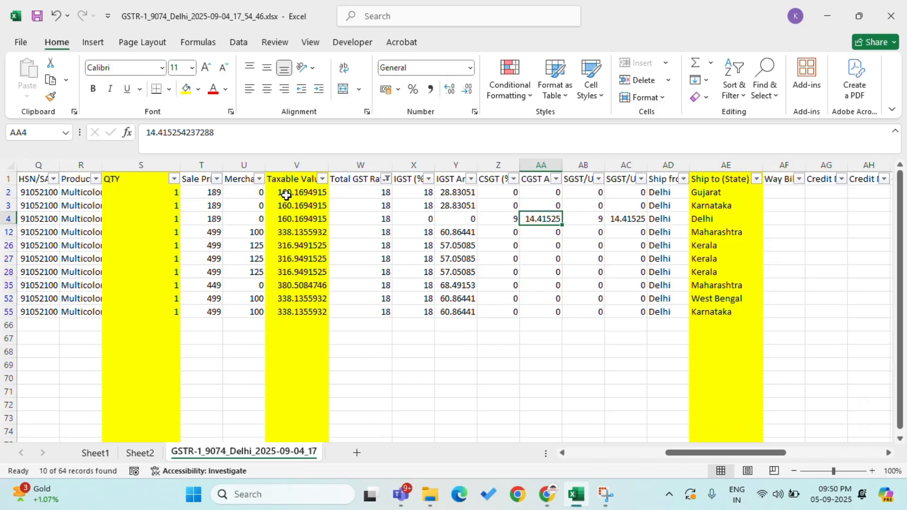
pyautogui.moveTo(286, 196); pyautogui.dragTo(292, 312)
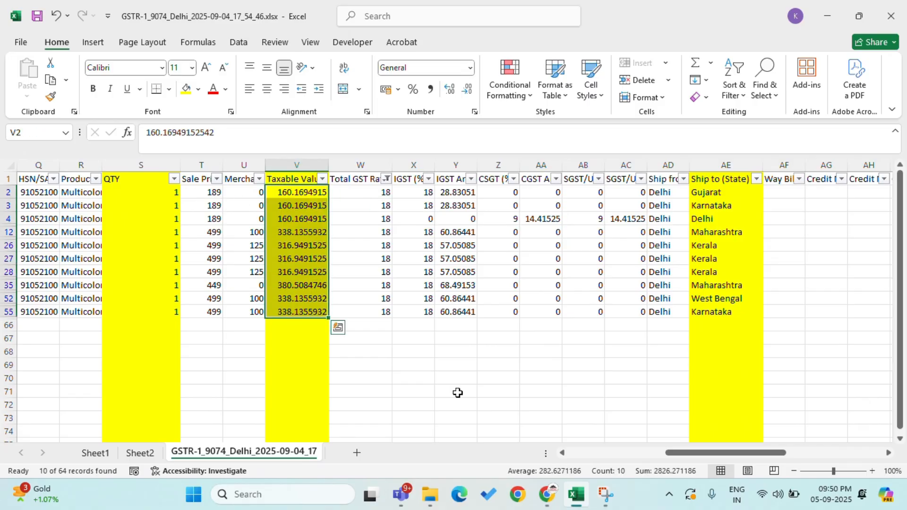
pyautogui.hotkey('alt', 'Tab')
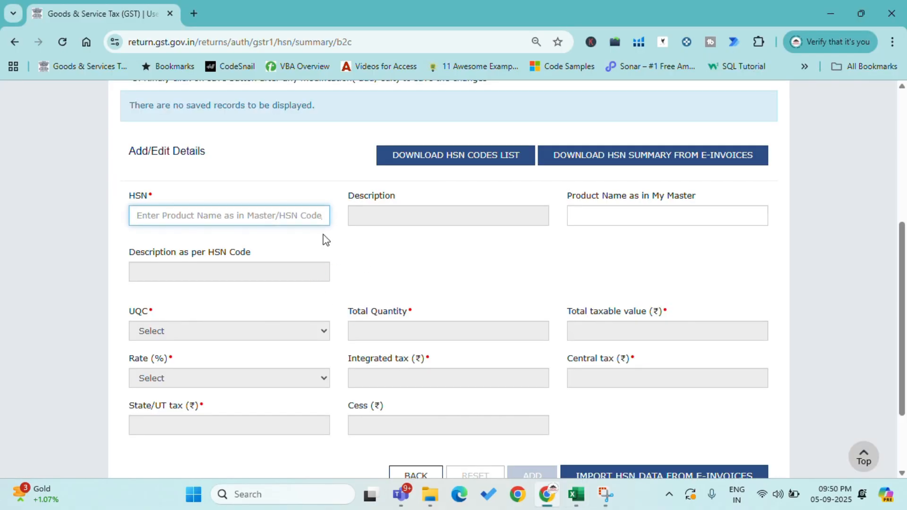
# Step: Choose HSN code 48205000 for the B2C record and set its UQC to NOS-NUMBERS
pyautogui.write('48205000')
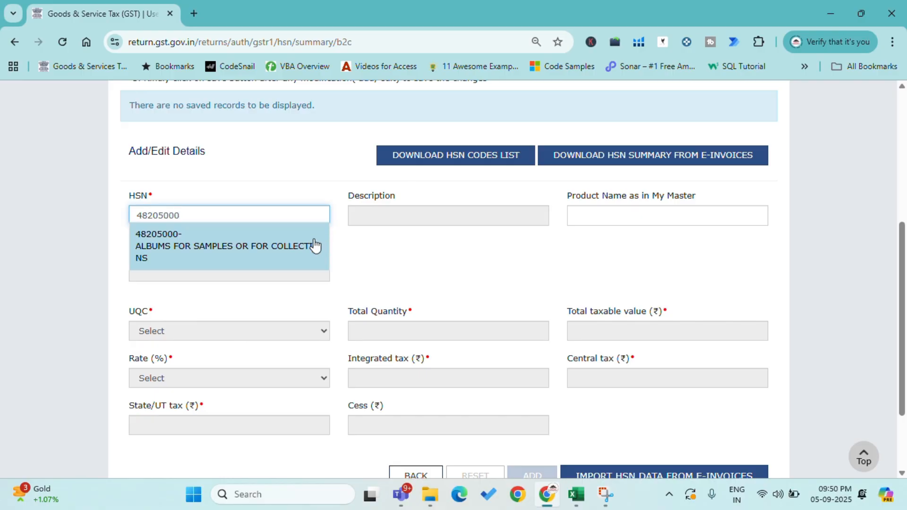
pyautogui.click(293, 246)
pyautogui.scroll(-1, 313, 304)
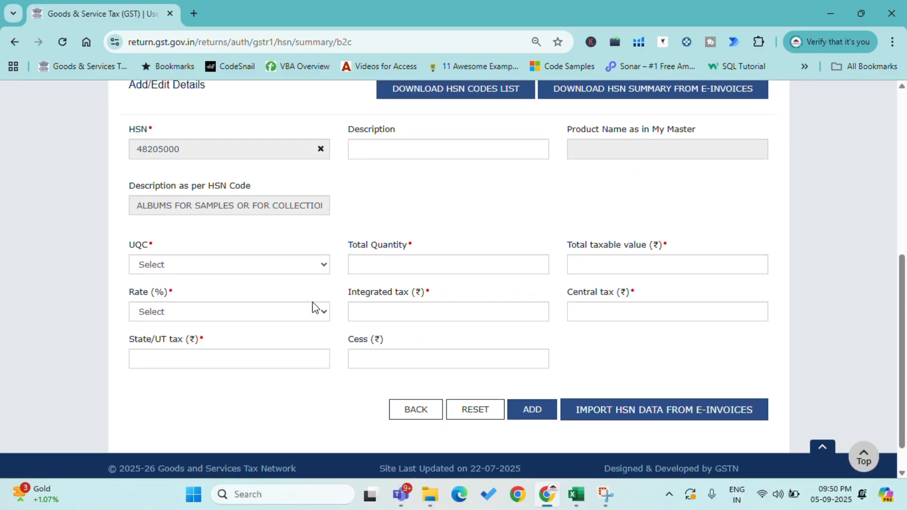
pyautogui.click(222, 264)
pyautogui.press('n')
pyautogui.press('Return')
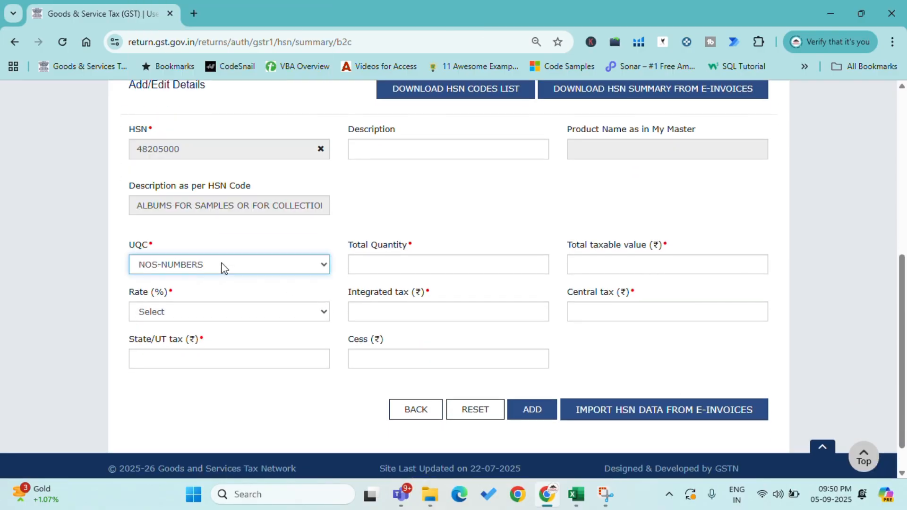
# Step: Get the QTY sum of the 18% rows in Excel and enter 10 as the HSN record's total quantity
pyautogui.click(441, 270)
pyautogui.hotkey('alt', 'Tab')
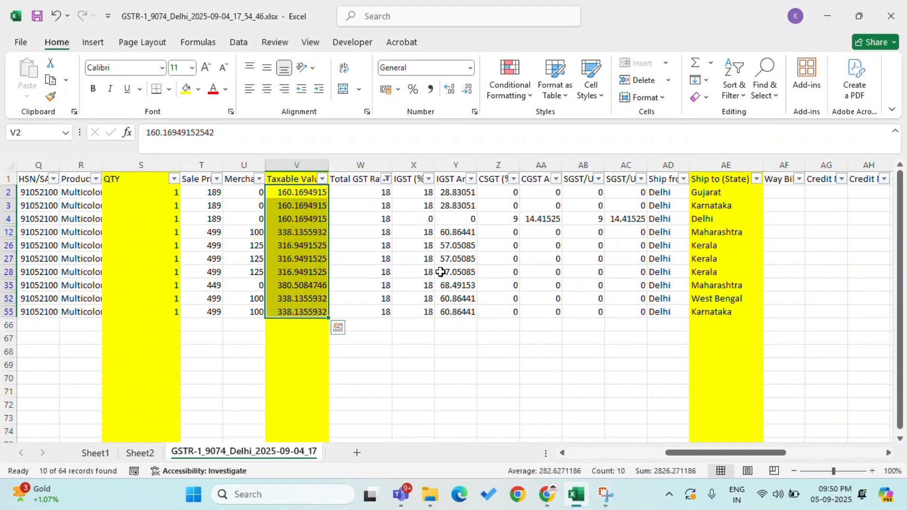
pyautogui.hotkey('alt', 'Tab')
pyautogui.hotkey('alt', 'Tab')
pyautogui.press('Up')
pyautogui.press('Left')
pyautogui.press('Left')
pyautogui.press('Left')
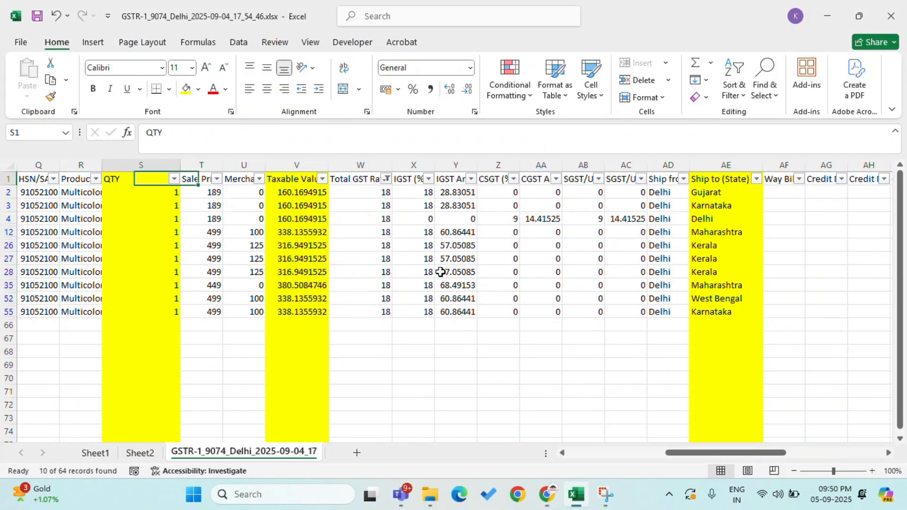
pyautogui.press('Down')
pyautogui.hotkey('ctrl', 'shift', 'Down')
# Step: Sum the 18% rows' taxable values in Excel, enter 2,826.27 as the total taxable value, and set the rate to 18%
pyautogui.hotkey('alt', 'Tab')
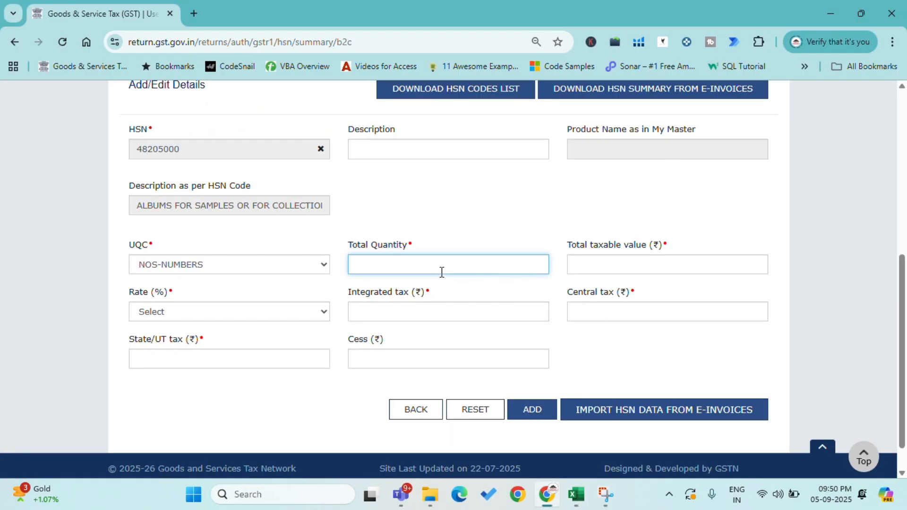
pyautogui.press('Tab')
pyautogui.hotkey('alt', 'Tab')
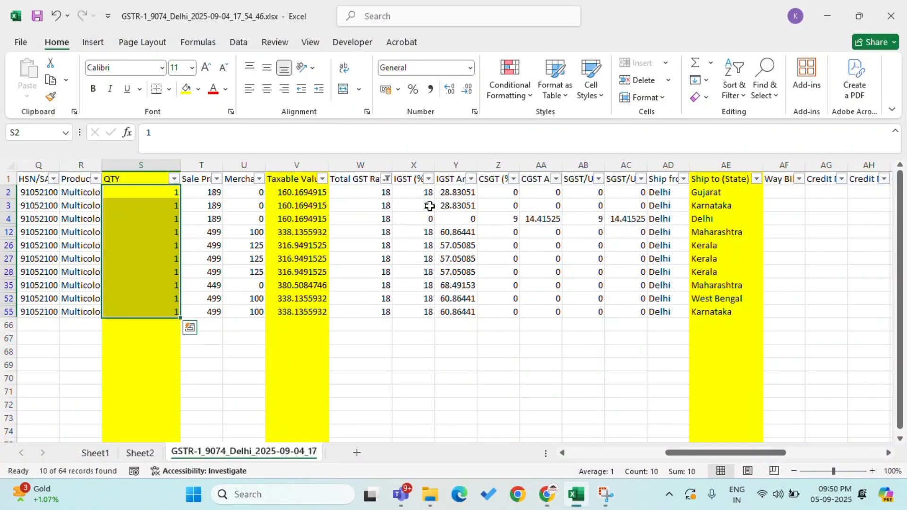
pyautogui.moveTo(297, 193); pyautogui.dragTo(300, 308)
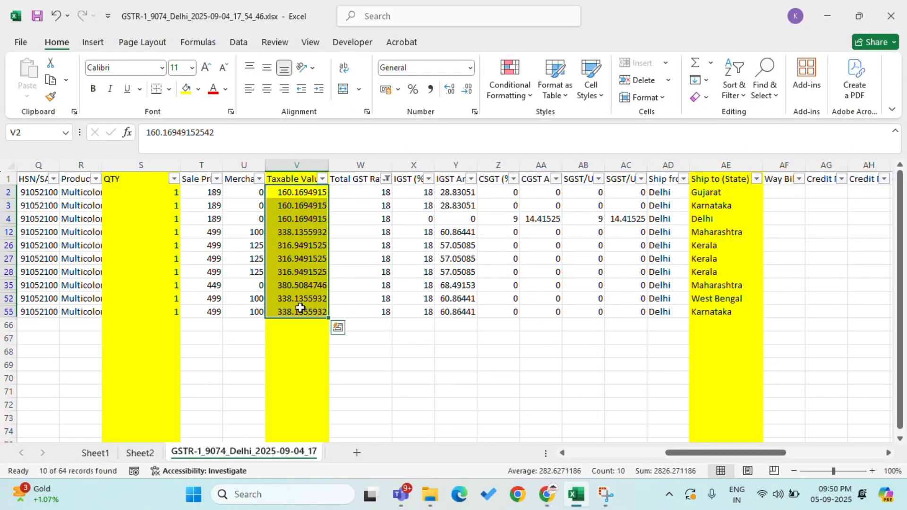
pyautogui.hotkey('alt', 'Tab')
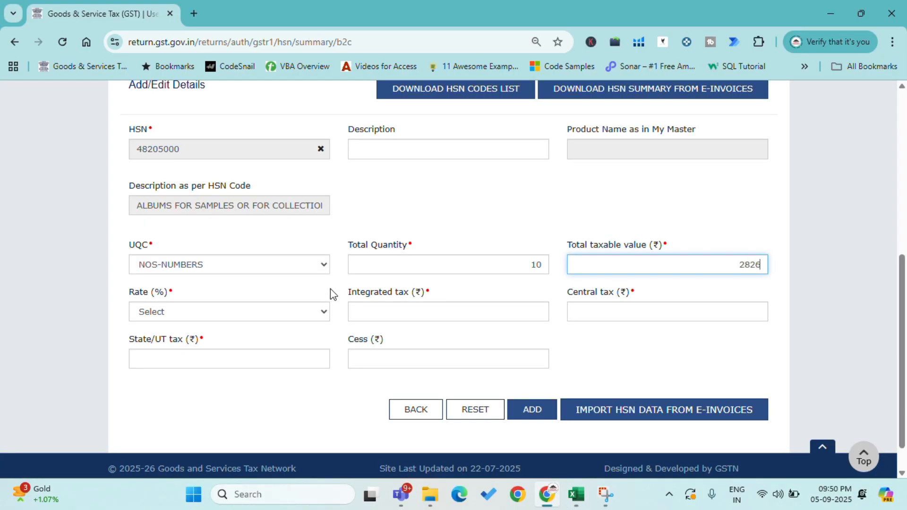
pyautogui.hotkey('alt', 'Tab')
pyautogui.hotkey('alt', 'Tab')
pyautogui.click(242, 311)
pyautogui.click(174, 276)
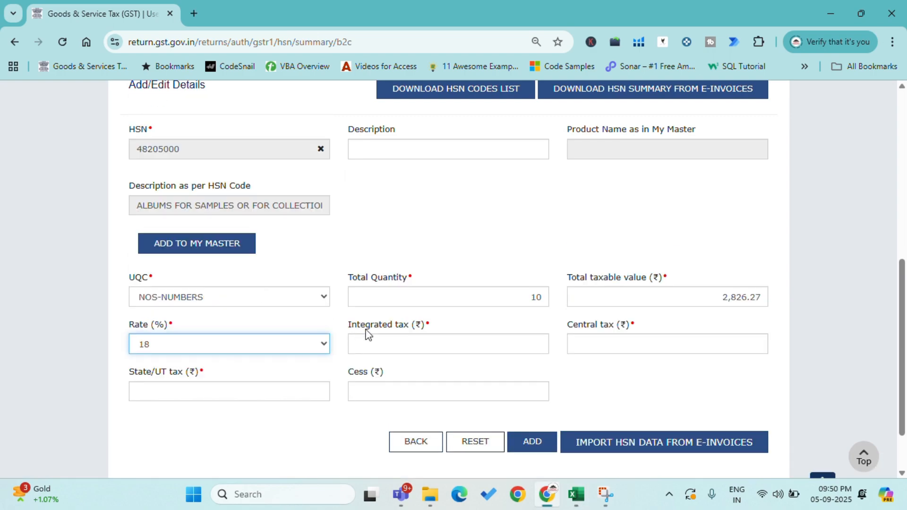
# Step: Sum the IGST amounts of the 18% rows in Excel and enter 479.89 as the integrated tax
pyautogui.click(410, 344)
pyautogui.hotkey('alt', 'Tab')
pyautogui.press('Up')
pyautogui.press('Right')
pyautogui.press('Right')
pyautogui.press('Right')
pyautogui.press('Down')
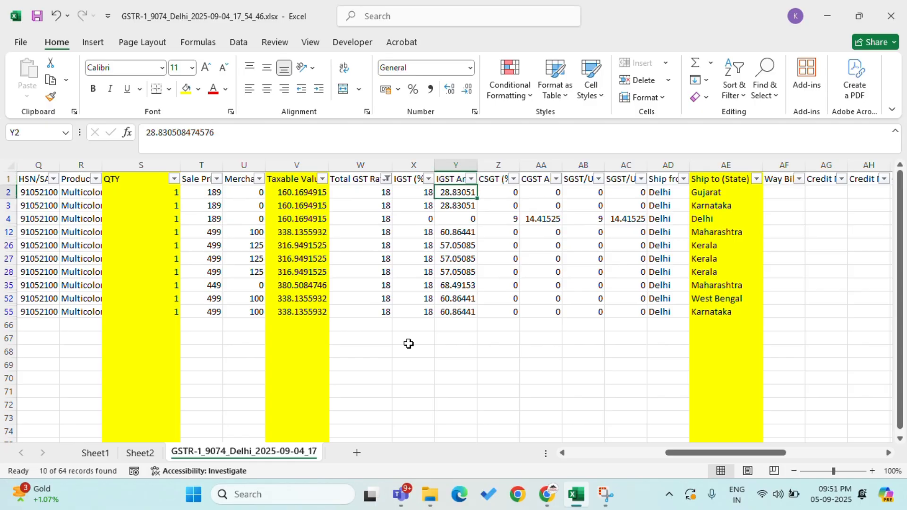
pyautogui.hotkey('ctrl', 'shift', 'Down')
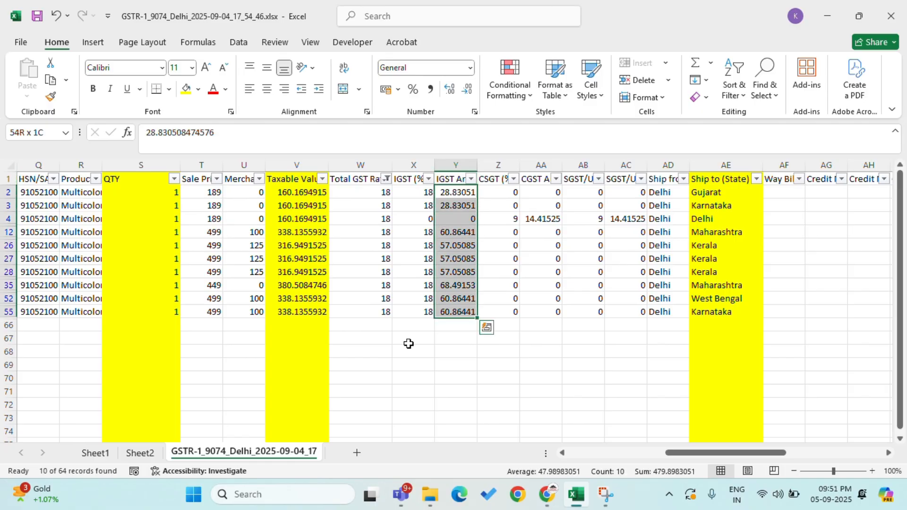
pyautogui.hotkey('alt', 'Tab')
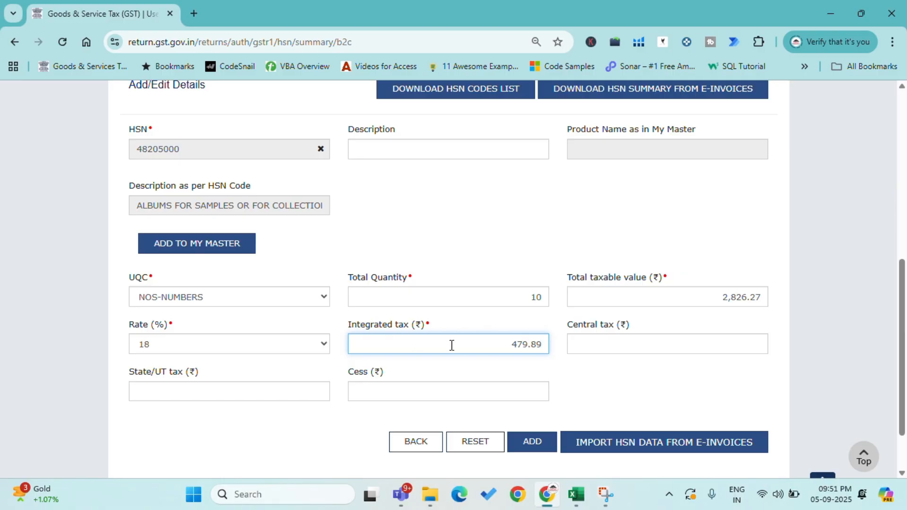
pyautogui.press('Tab')
# Step: Check the CGST amount of the Delhi row in Excel and enter 14.41 for both central tax and State/UT tax
pyautogui.hotkey('alt', 'Tab')
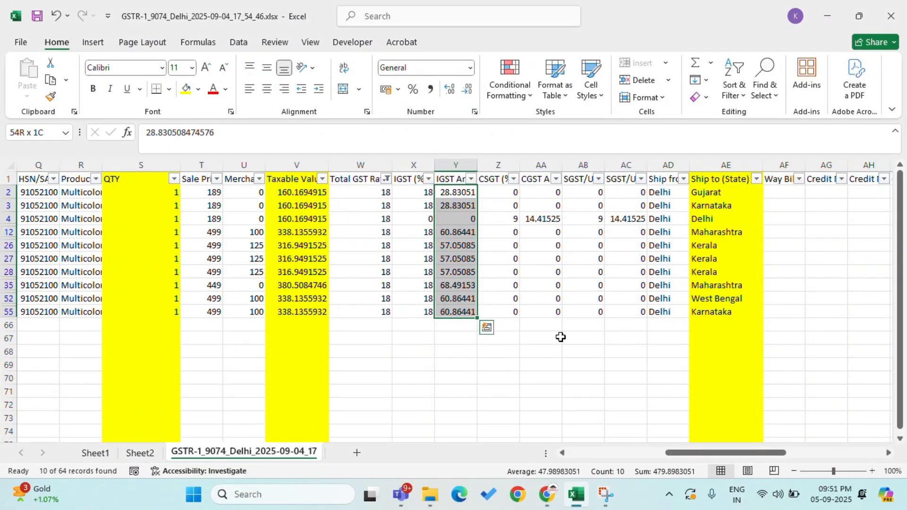
pyautogui.click(546, 219)
pyautogui.hotkey('alt', 'Tab')
pyautogui.write('14.41')
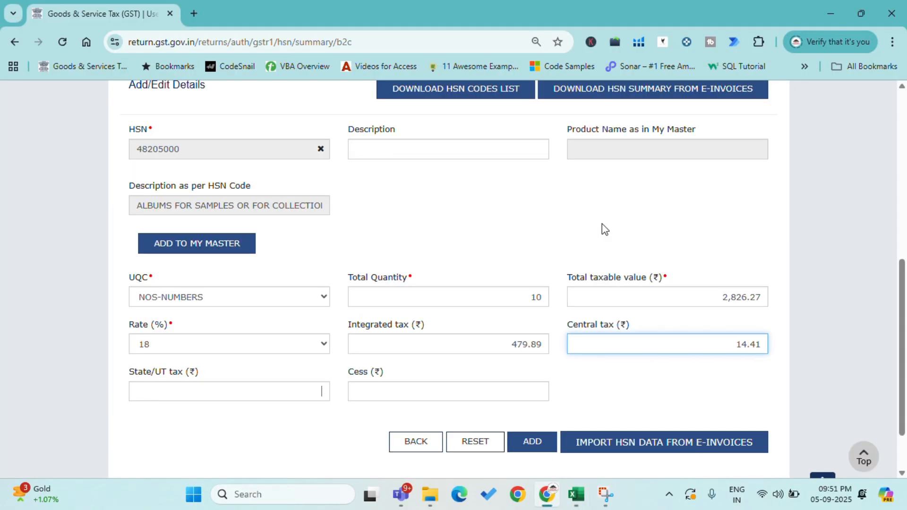
pyautogui.press('Tab')
pyautogui.write('14.41')
pyautogui.press('Tab')
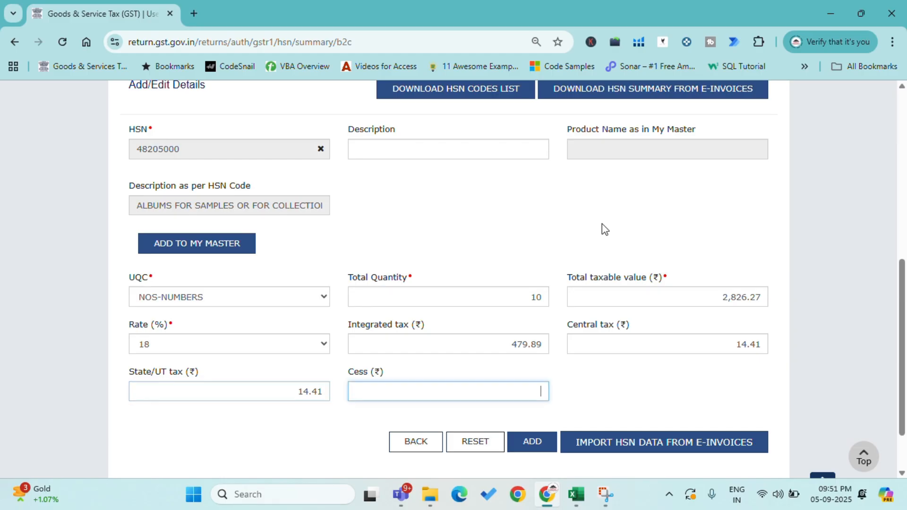
# Step: Set the cess to 0, add the 18% HSN record, and save it
pyautogui.write('0')
pyautogui.click(532, 442)
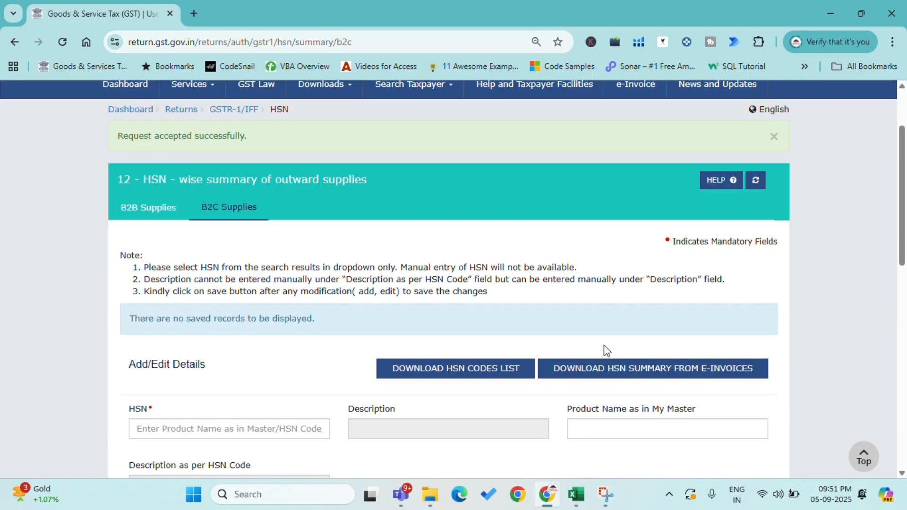
pyautogui.scroll(-10, 631, 215)
pyautogui.scroll(-1, 636, 377)
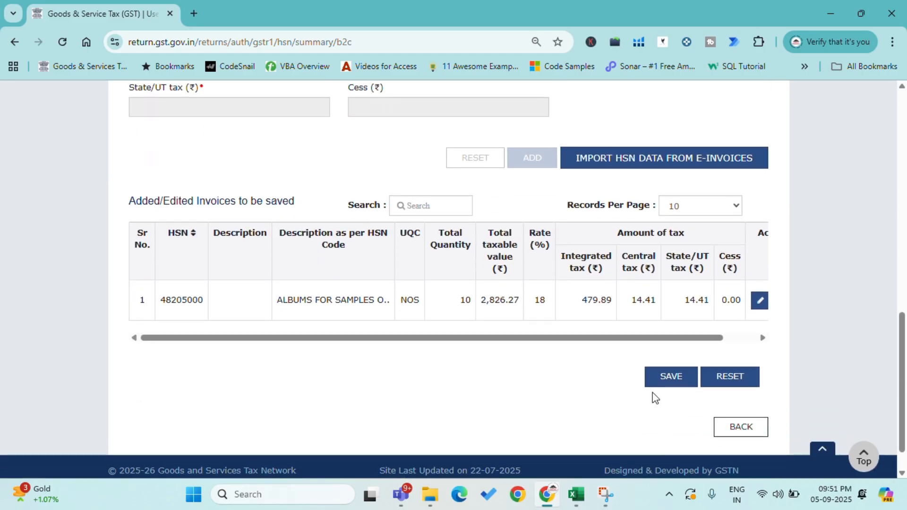
pyautogui.click(662, 381)
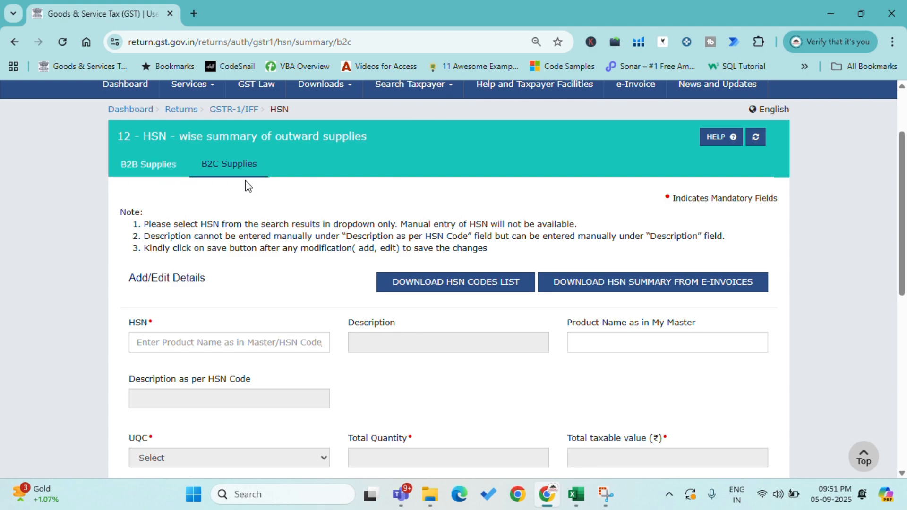
# Step: Filter the Excel report's Total GST Rate column to show only 12, and return to the portal's HSN form
pyautogui.scroll(-1, 302, 259)
pyautogui.hotkey('alt', 'Tab')
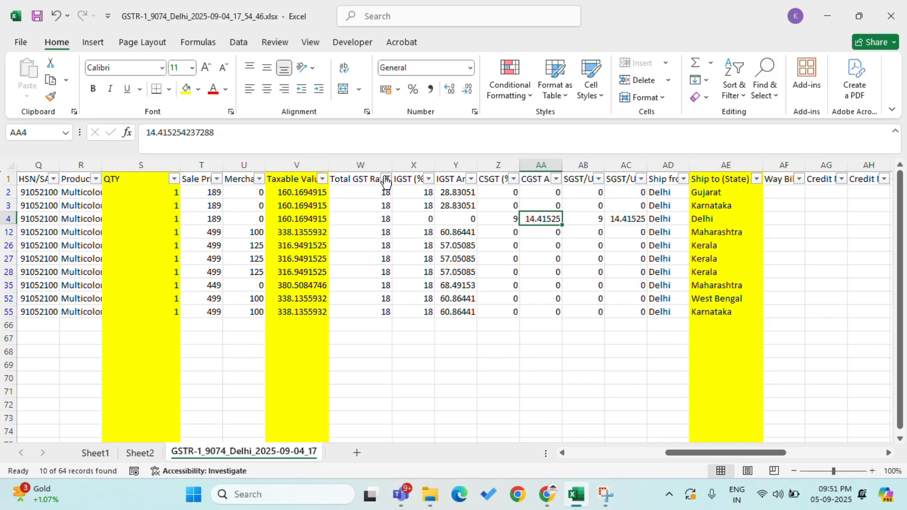
pyautogui.click(385, 175)
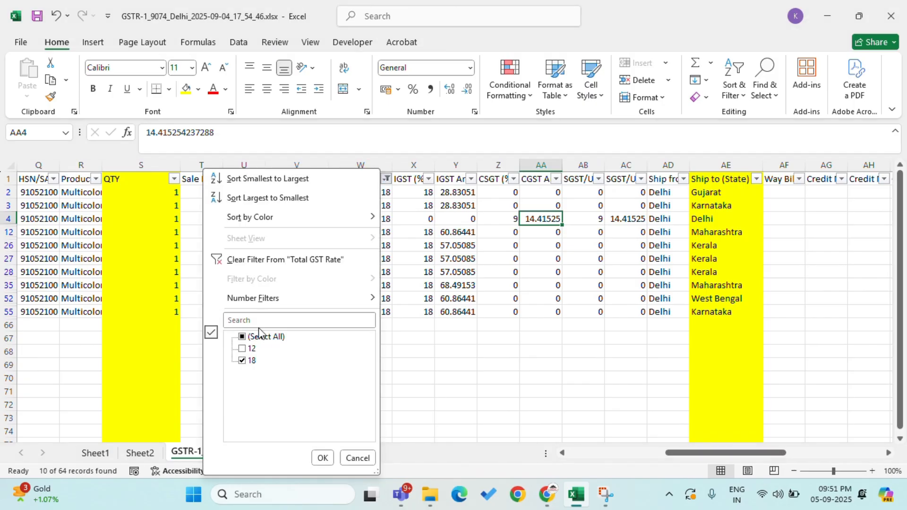
pyautogui.click(254, 360)
pyautogui.click(323, 458)
pyautogui.hotkey('alt', 'Tab')
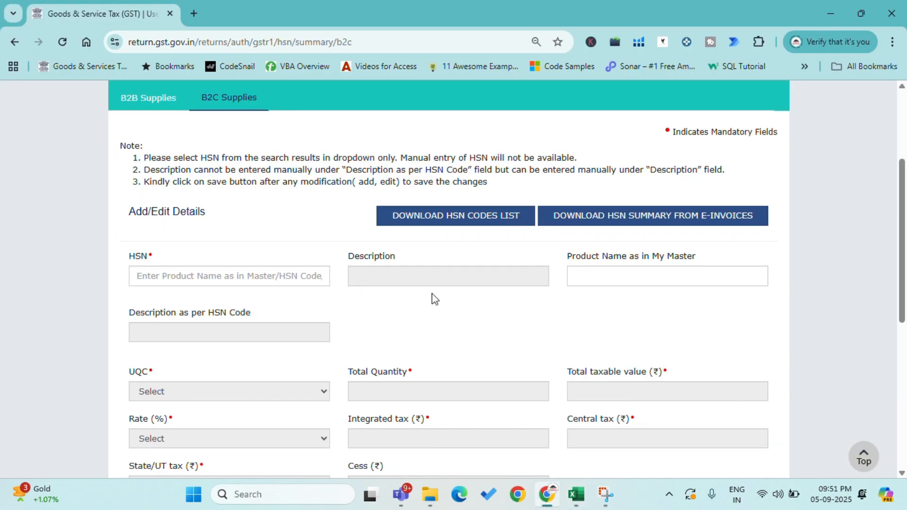
# Step: Return from the HSN form to the GSTR-1 record details and generate the return summary
pyautogui.scroll(-4, 288, 113)
pyautogui.scroll(5, 288, 203)
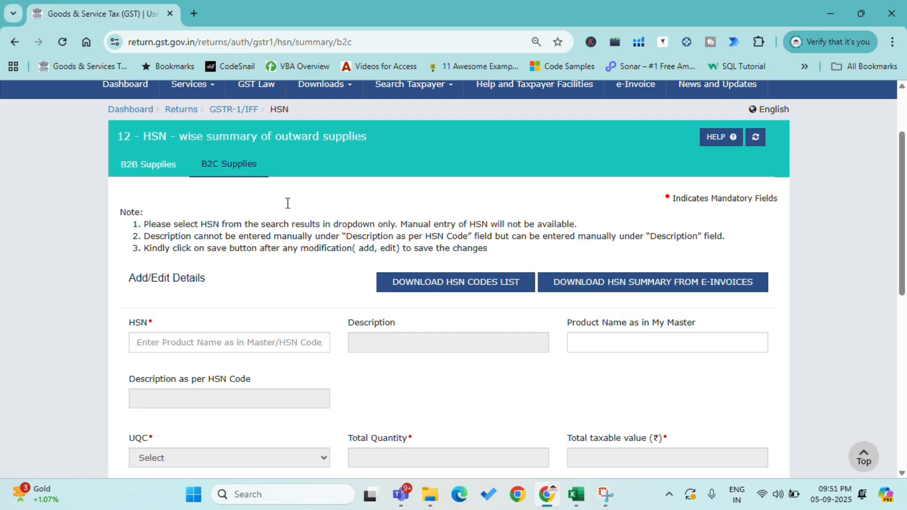
pyautogui.click(233, 110)
pyautogui.scroll(-5, 524, 241)
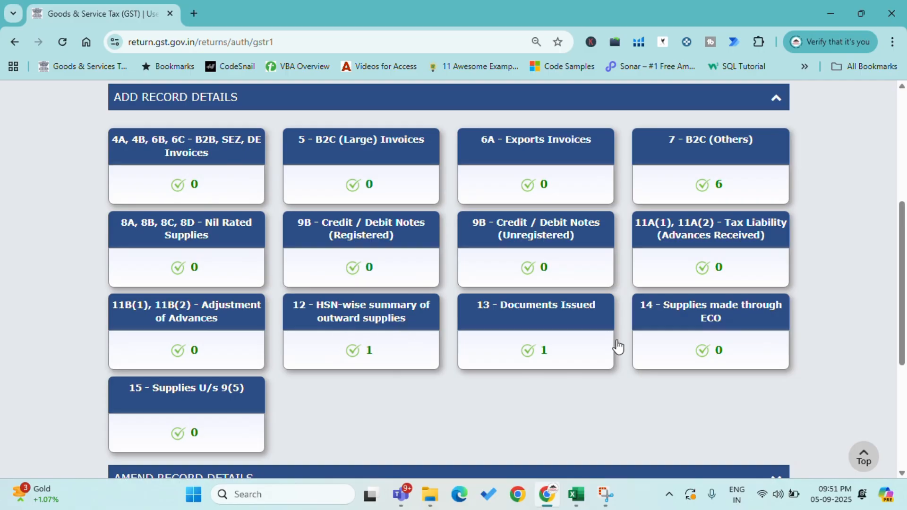
pyautogui.scroll(-5, 671, 359)
pyautogui.click(725, 393)
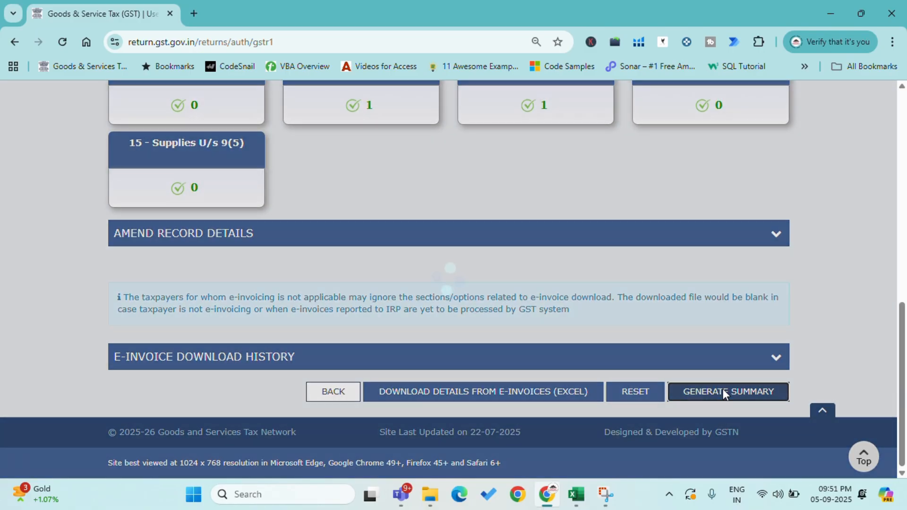
# Step: Refresh the GSTR-1 page and proceed to the filing summary
pyautogui.scroll(-13, 600, 326)
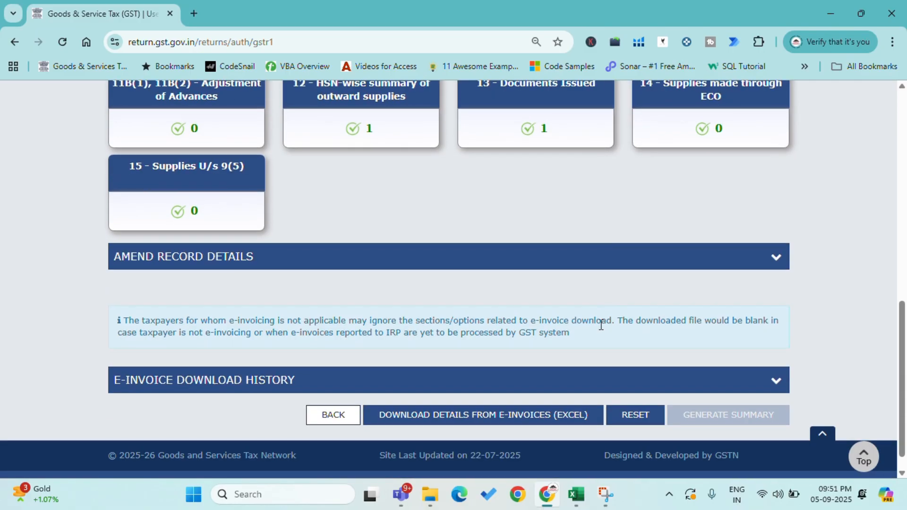
pyautogui.scroll(13, 600, 324)
pyautogui.click(772, 234)
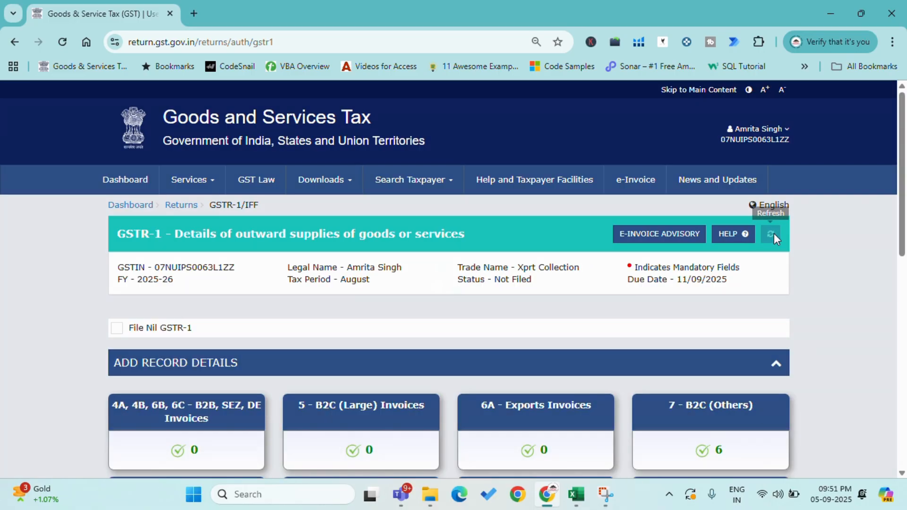
pyautogui.scroll(-7, 701, 262)
pyautogui.scroll(-4, 700, 262)
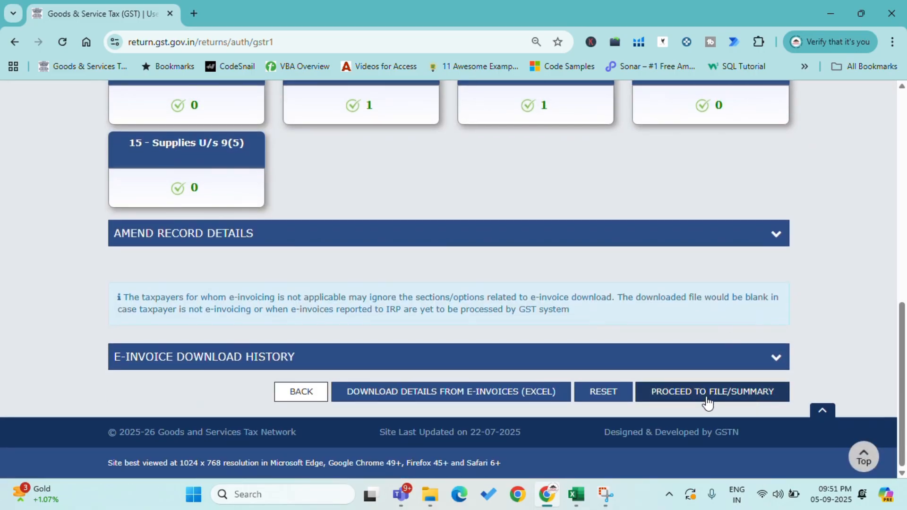
pyautogui.click(733, 401)
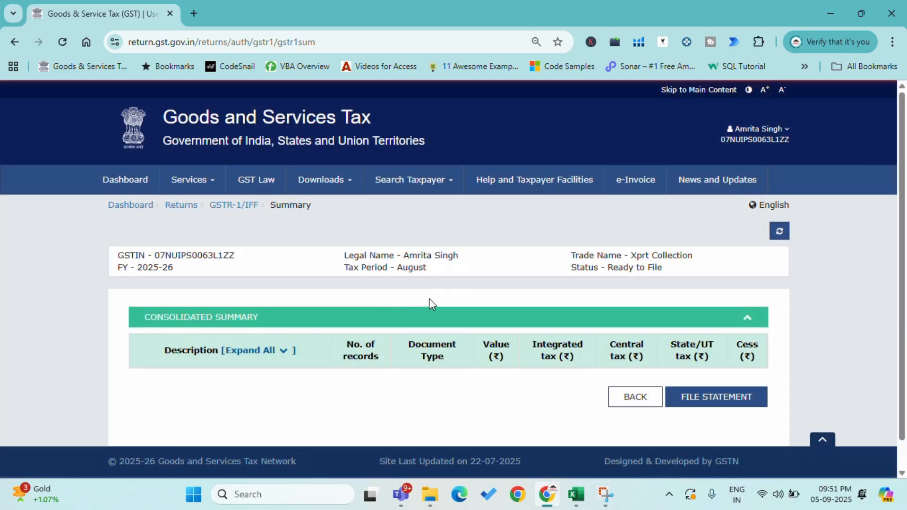
# Step: Review the consolidated summary's 4A B2B Regular totals and the section 7 B2CS (Others) totals
pyautogui.scroll(-20, 433, 297)
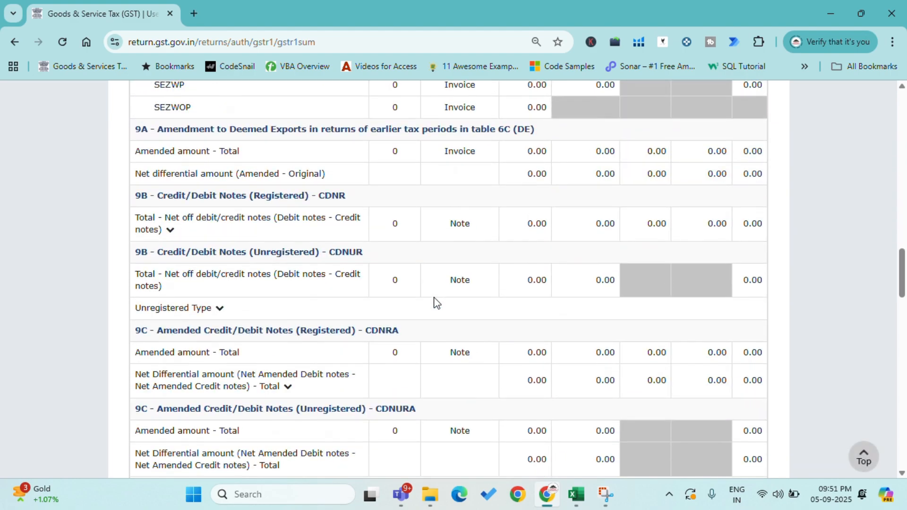
pyautogui.scroll(20, 434, 302)
pyautogui.scroll(4, 434, 302)
pyautogui.scroll(-4, 396, 390)
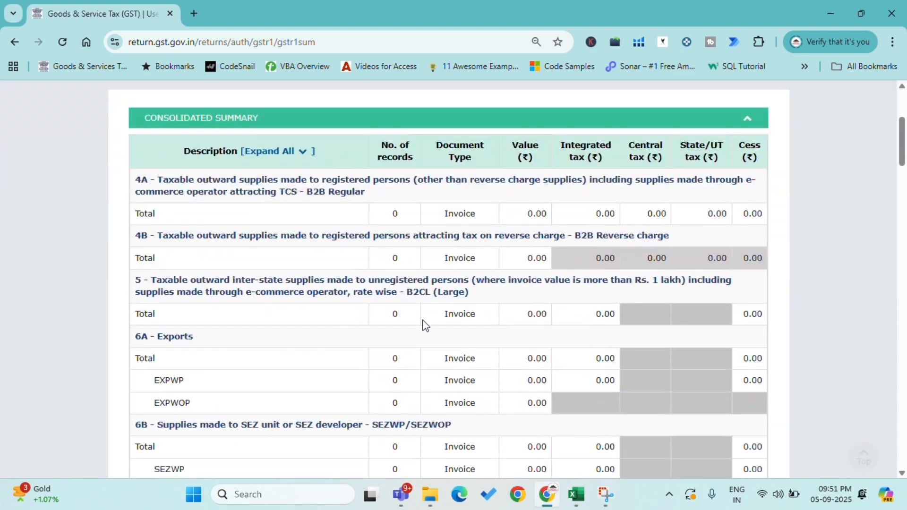
pyautogui.moveTo(531, 208); pyautogui.dragTo(749, 200)
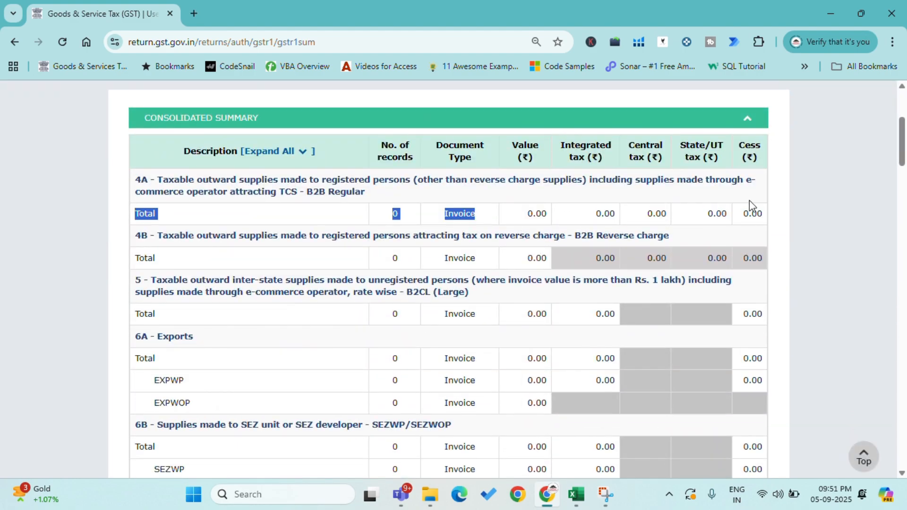
pyautogui.scroll(-7, 599, 246)
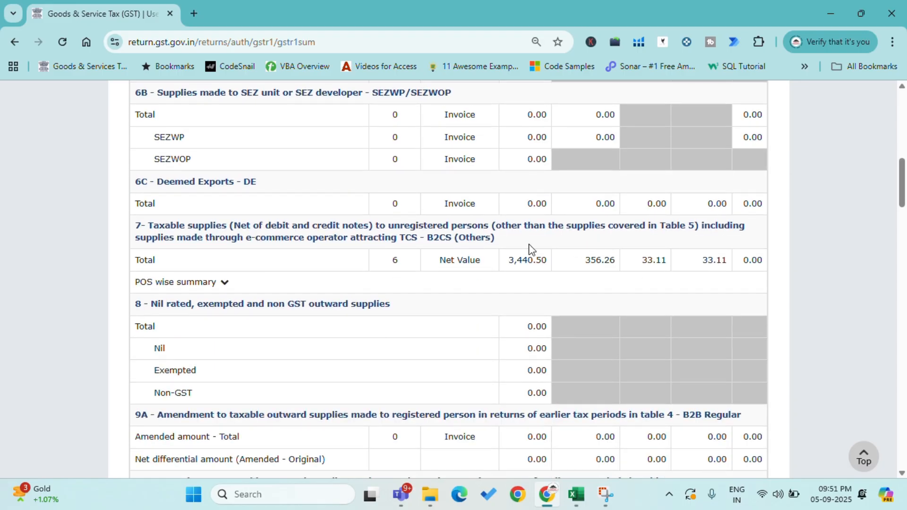
pyautogui.moveTo(510, 264); pyautogui.dragTo(725, 282)
pyautogui.scroll(-8, 725, 284)
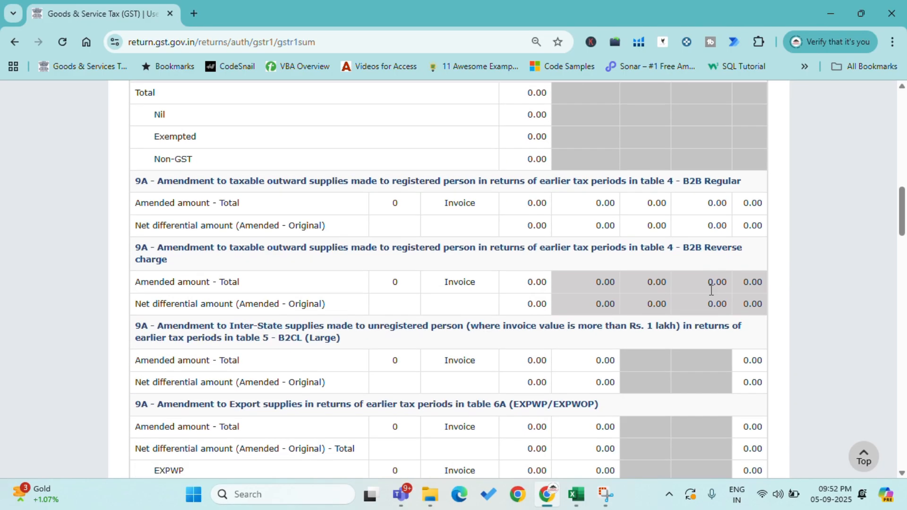
# Step: Examine the B2B, B2C and overall totals in section 12, HSN-wise summary of outward supplies
pyautogui.scroll(-10, 704, 295)
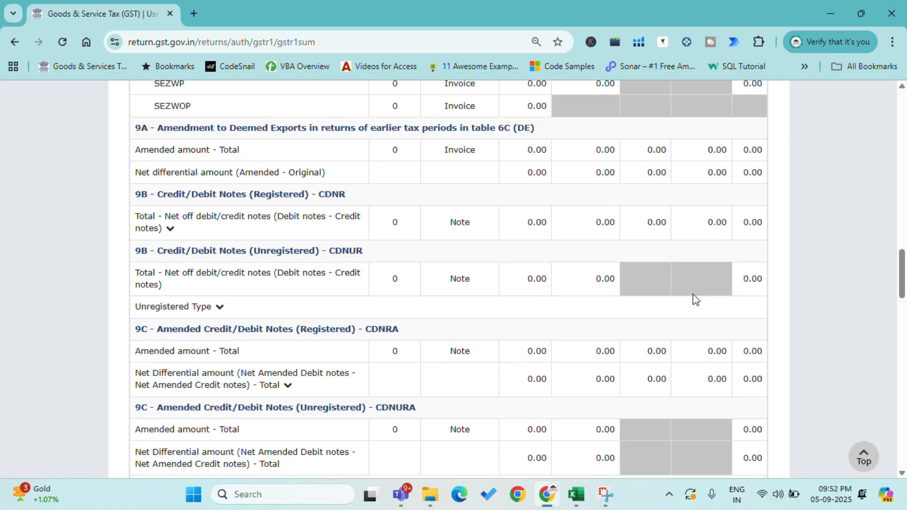
pyautogui.scroll(-4, 694, 299)
pyautogui.scroll(-7, 695, 299)
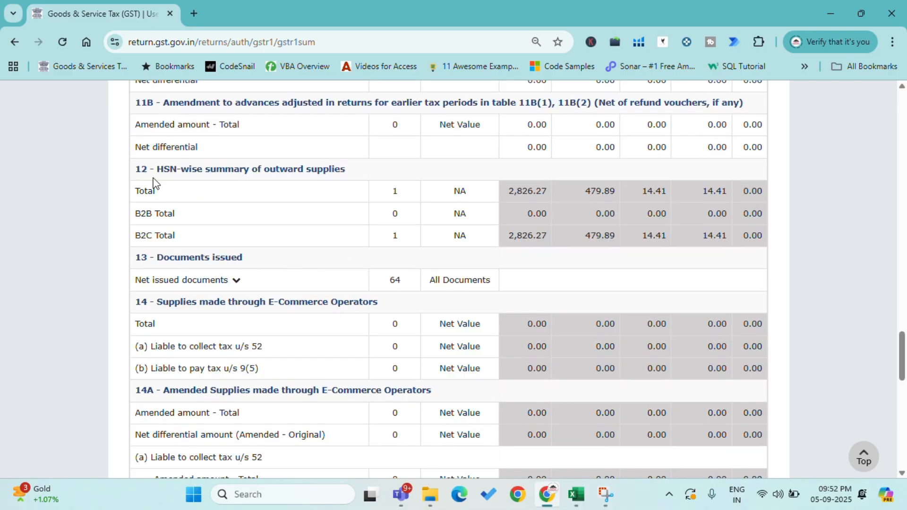
pyautogui.moveTo(133, 214); pyautogui.dragTo(188, 220)
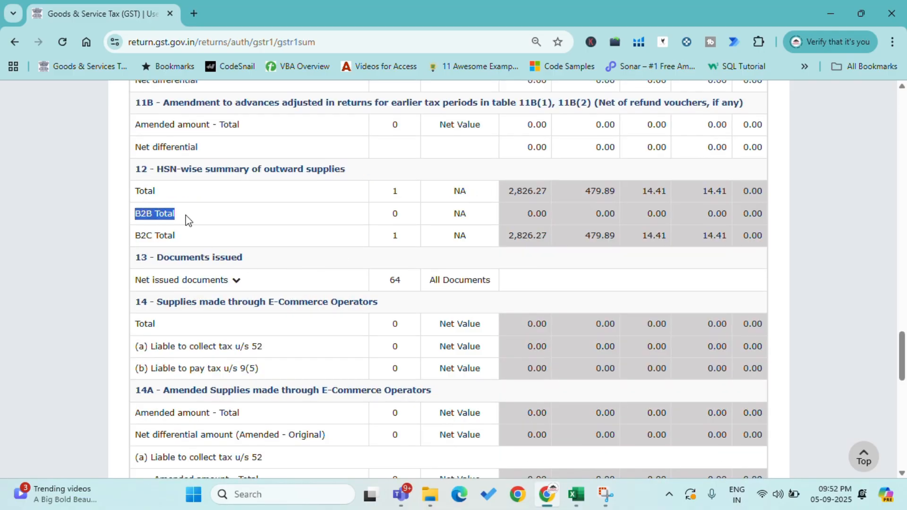
pyautogui.moveTo(524, 214); pyautogui.dragTo(752, 217)
pyautogui.moveTo(133, 239); pyautogui.dragTo(238, 232)
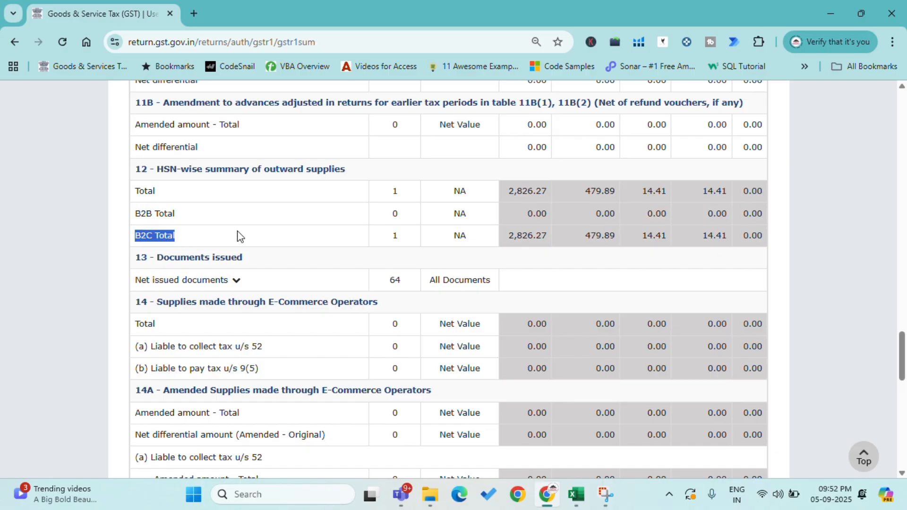
pyautogui.moveTo(506, 230); pyautogui.dragTo(756, 231)
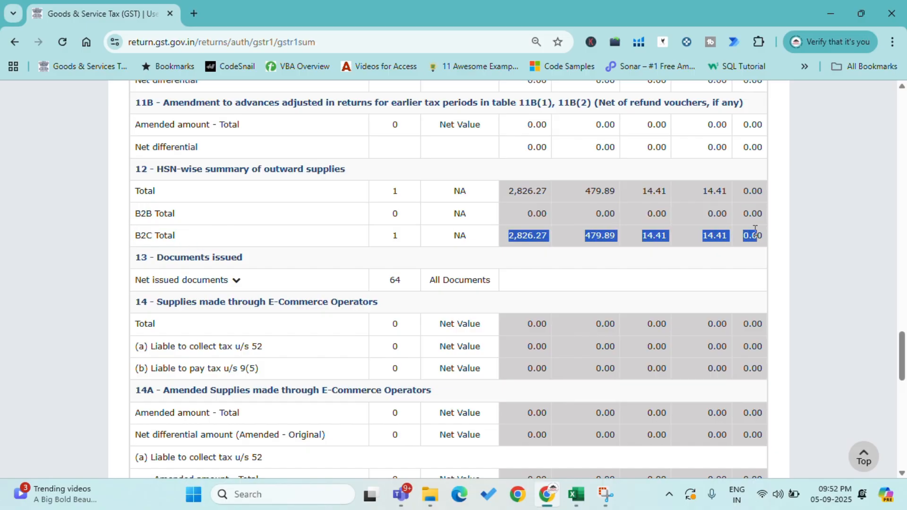
pyautogui.moveTo(514, 194); pyautogui.dragTo(760, 193)
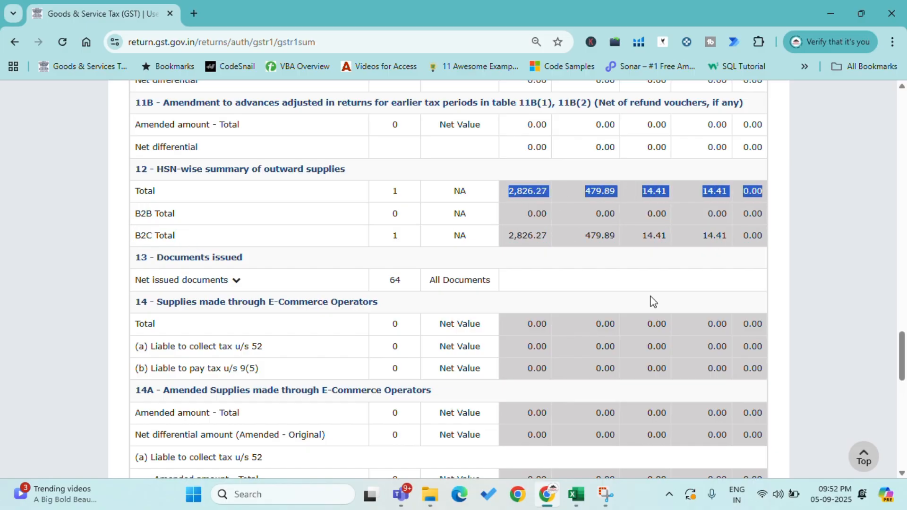
# Step: Check the value and tax amounts in the Total Liability row and proceed to file the statement
pyautogui.scroll(-10, 655, 305)
pyautogui.scroll(-4, 657, 307)
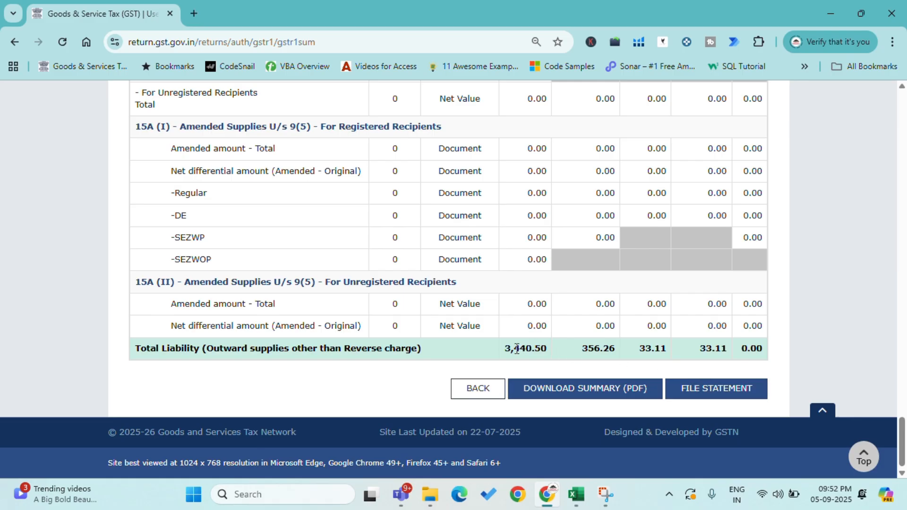
pyautogui.moveTo(510, 352); pyautogui.dragTo(627, 351)
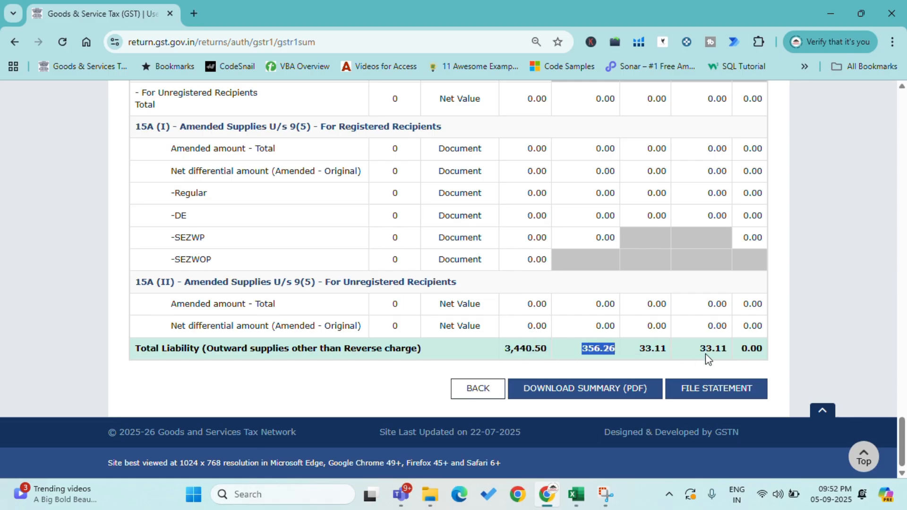
pyautogui.moveTo(707, 353); pyautogui.dragTo(719, 396)
pyautogui.click(719, 396)
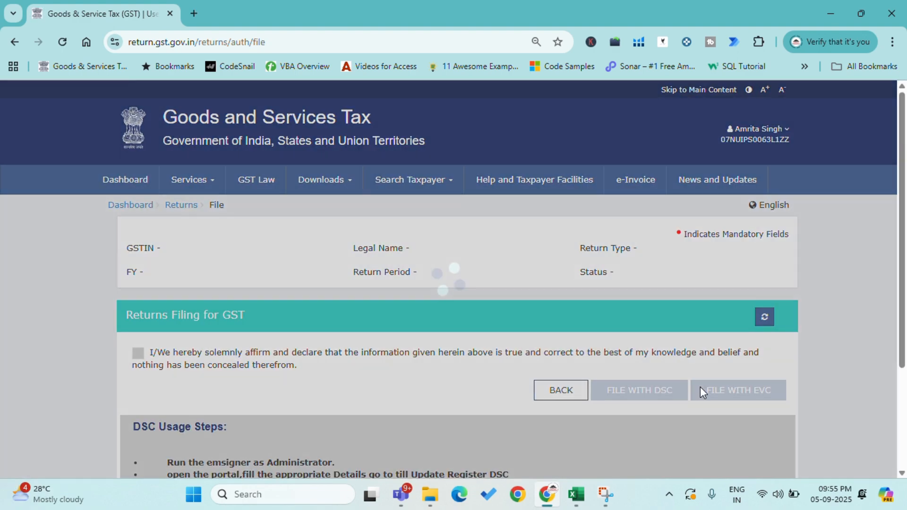
# Step: Accept the GSTR-1 filing declaration and choose the taxpayer as the authorised signatory
pyautogui.scroll(-3, 362, 330)
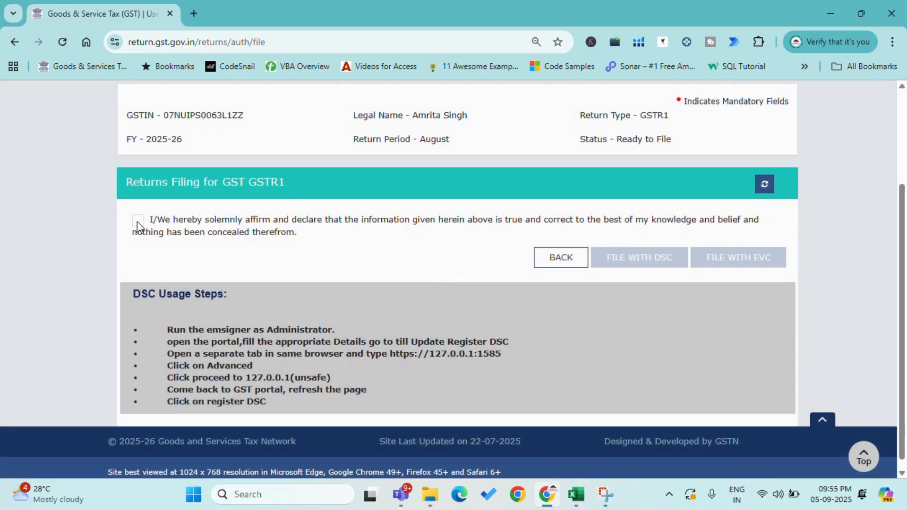
pyautogui.click(137, 221)
pyautogui.click(152, 266)
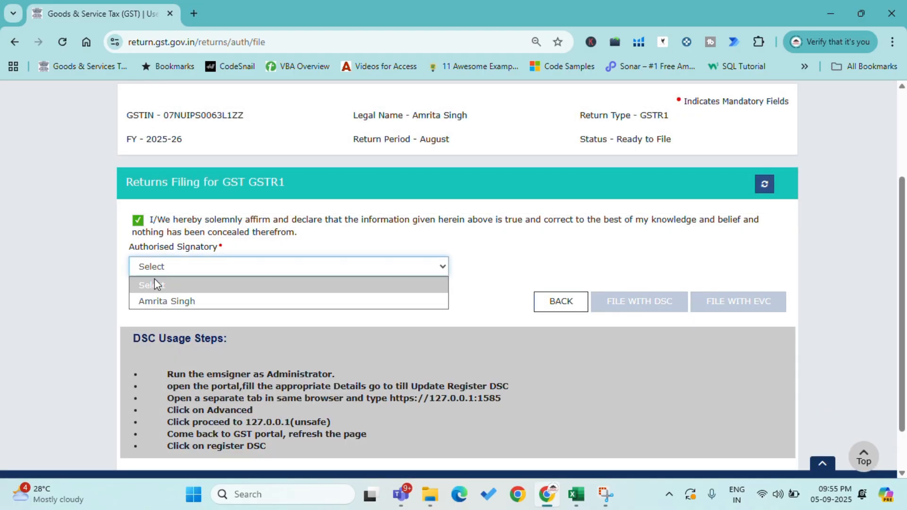
pyautogui.click(171, 303)
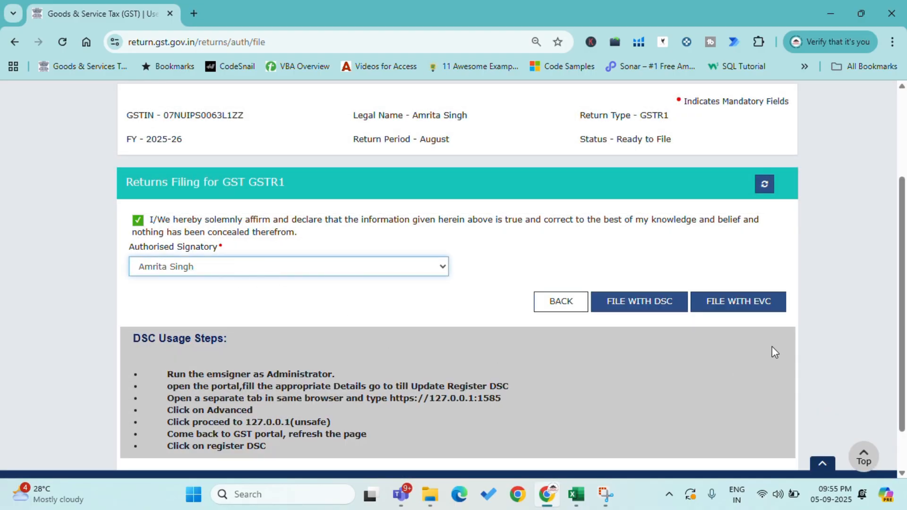